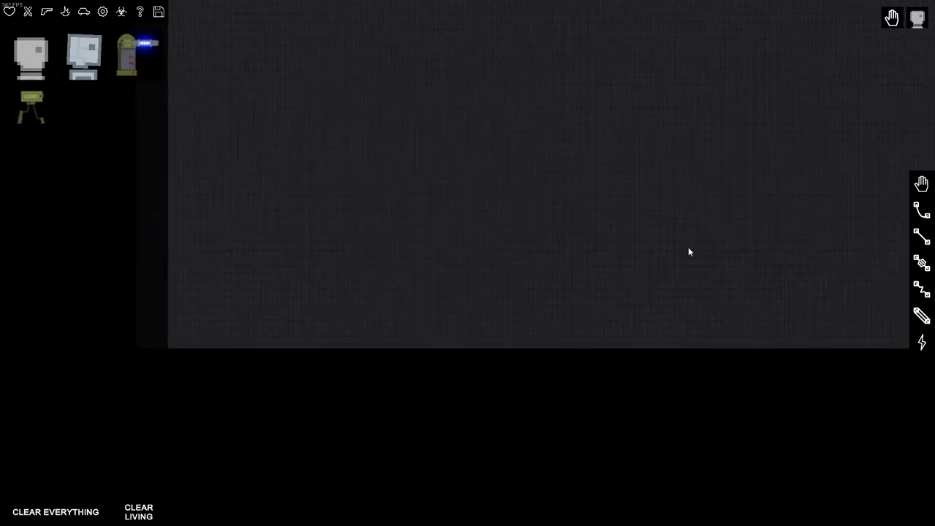
scroll(688, 247, up, 3)
scroll(650, 257, up, 3)
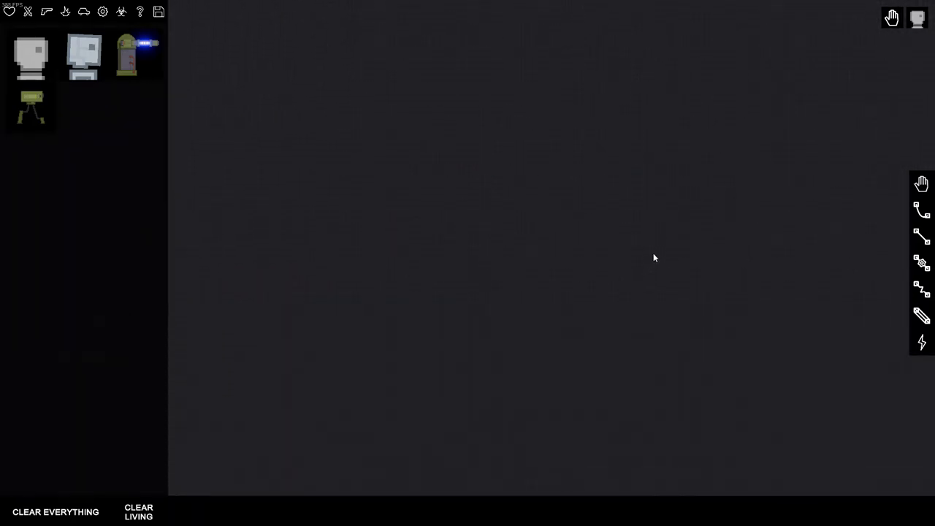
scroll(653, 265, up, 3)
scroll(653, 264, up, 3)
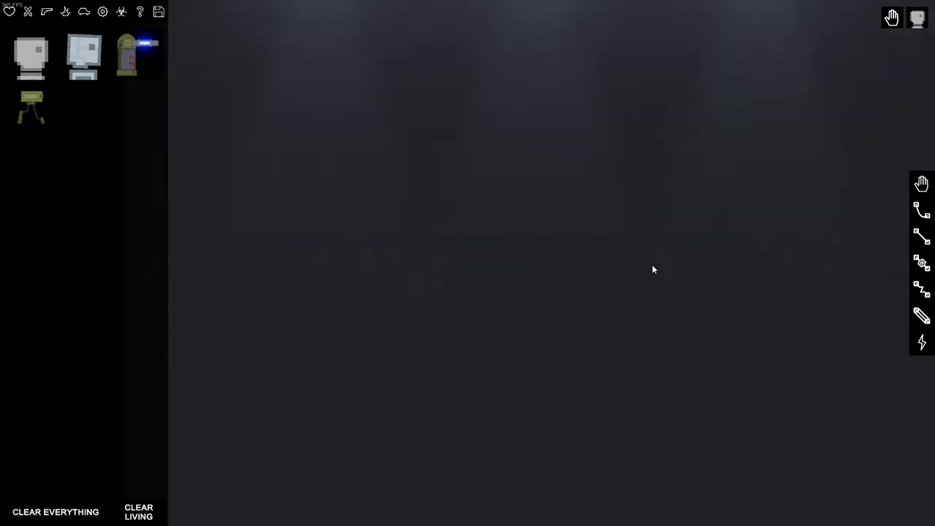
scroll(653, 270, down, 5)
Pan the view over the map and spawn a yellow crash-test car from Vehicles
key(a)
key(s)
key(s)
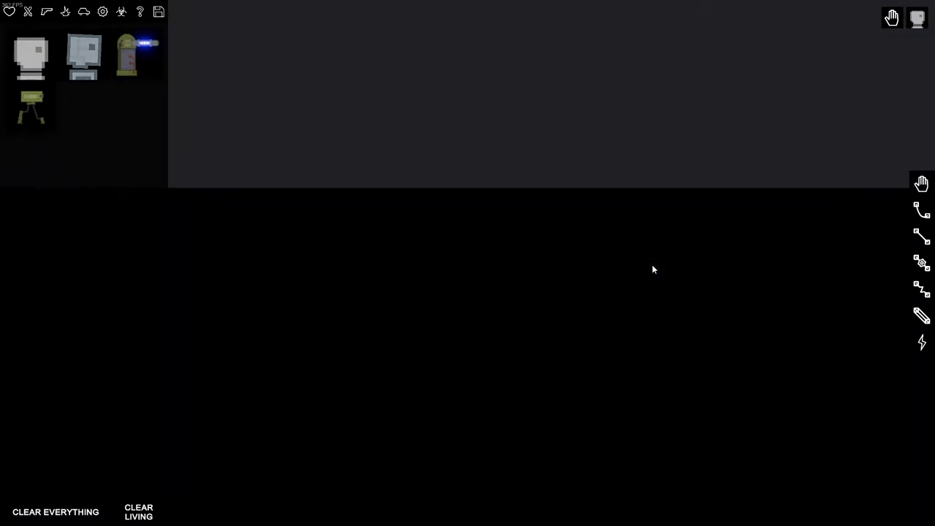
key(s)
key(s)
key(s)
key(s)
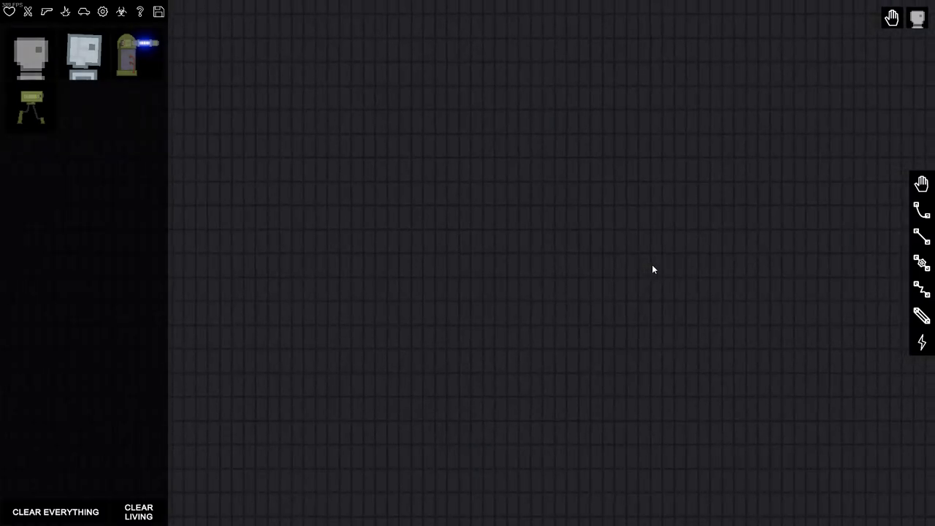
key(s)
key(a)
key(a)
key(d)
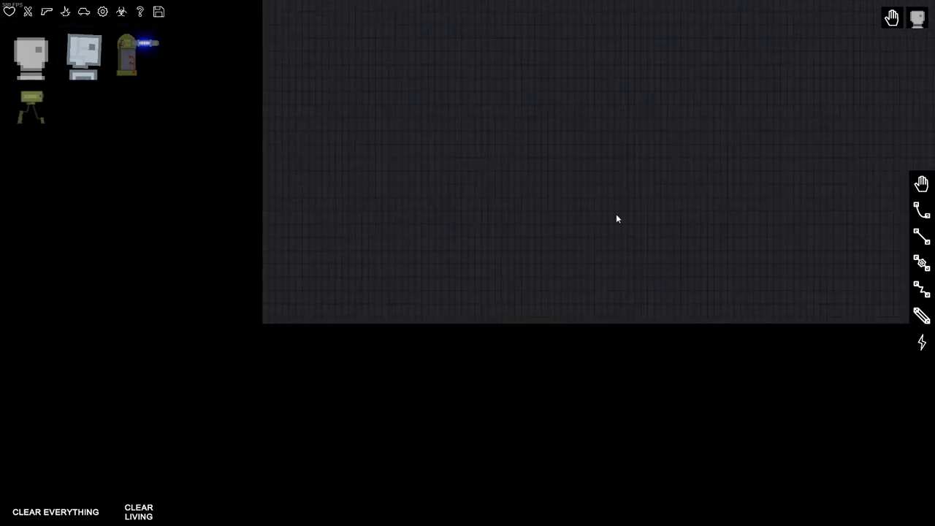
click(84, 11)
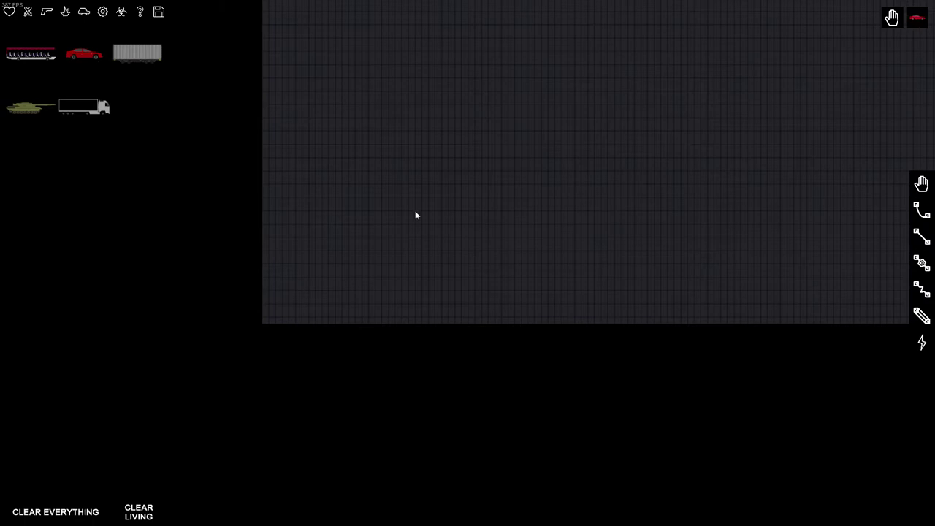
scroll(327, 289, up, 1)
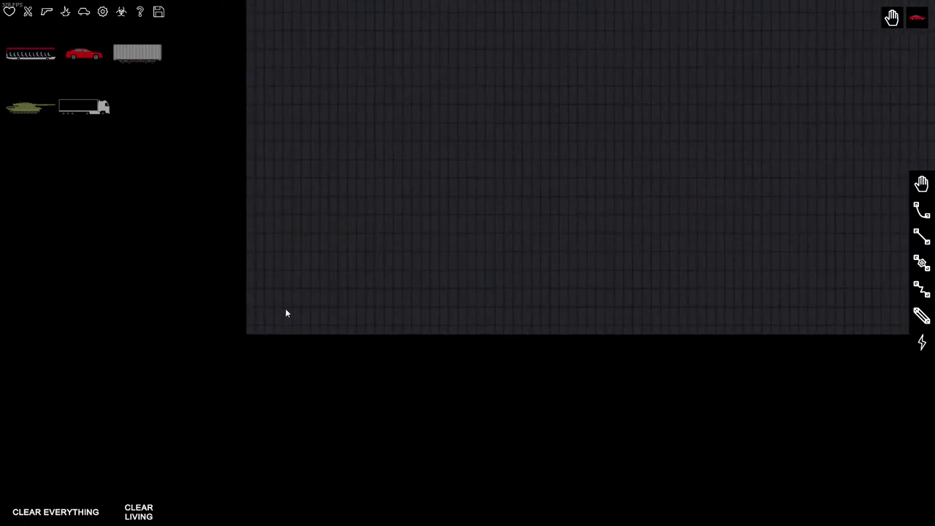
click(323, 263)
scroll(330, 263, up, 3)
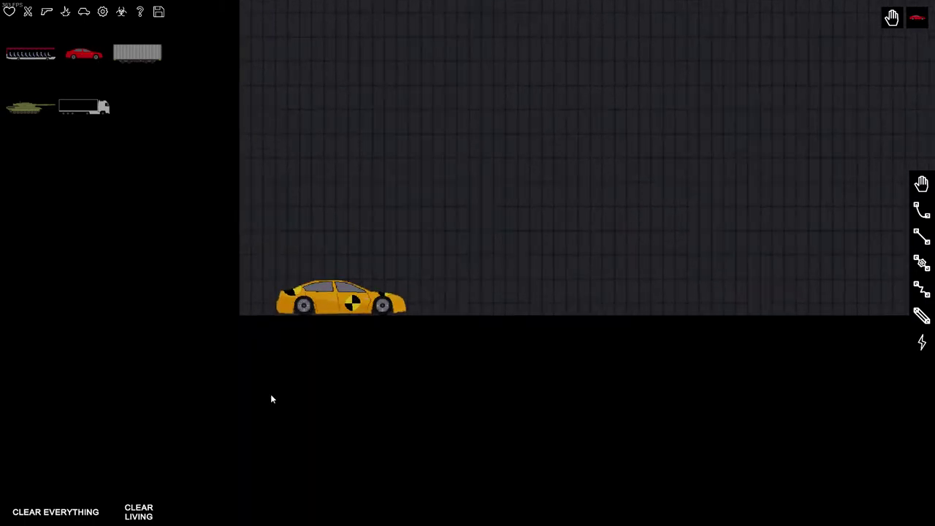
scroll(389, 236, up, 1)
Cycle the car's textures through red and black back to yellow, then fling a green tank left
right_click(384, 205)
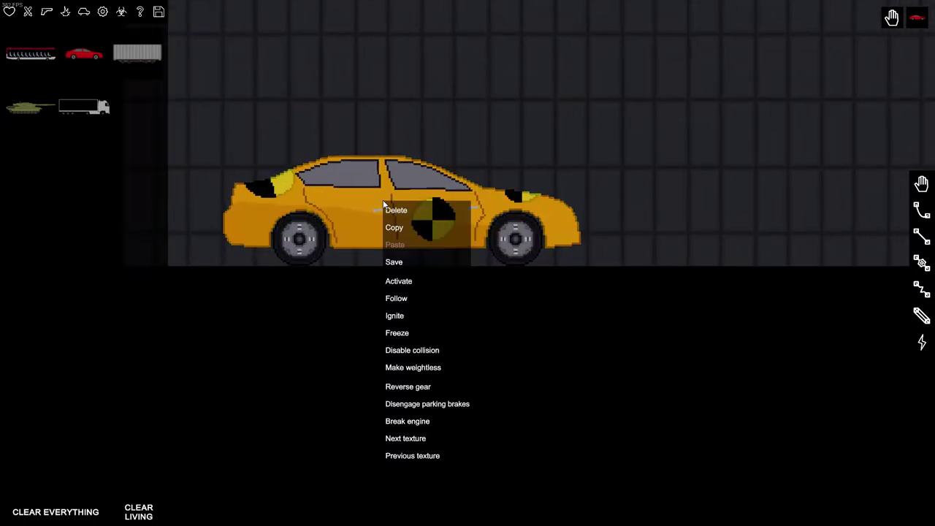
click(406, 438)
right_click(419, 215)
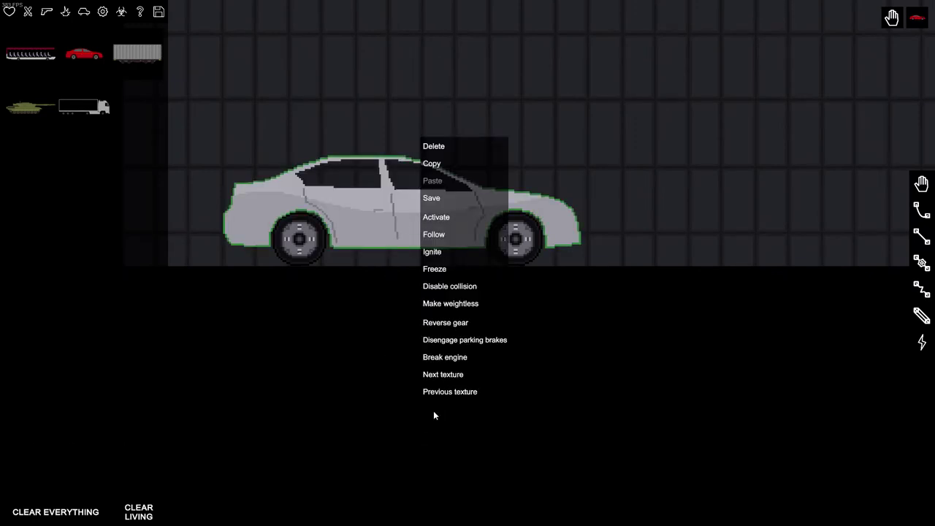
click(448, 381)
right_click(416, 226)
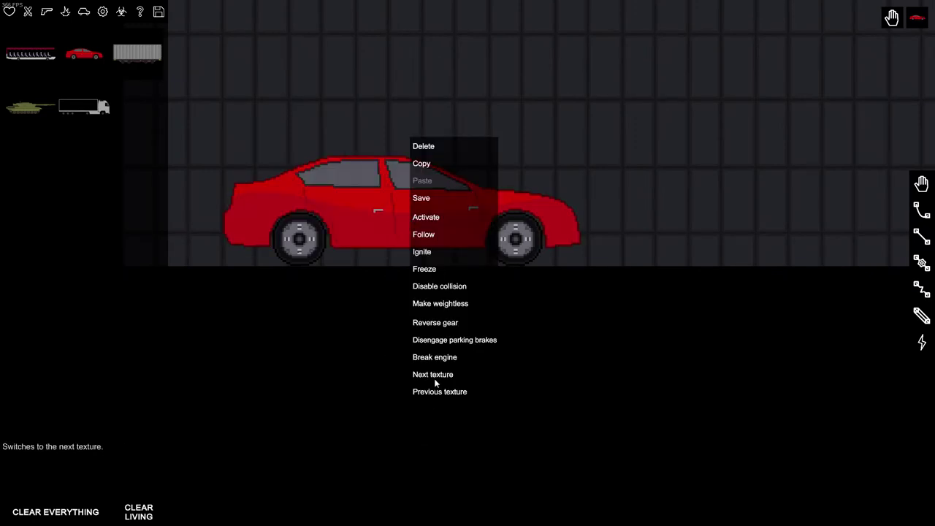
click(434, 378)
right_click(428, 243)
click(445, 377)
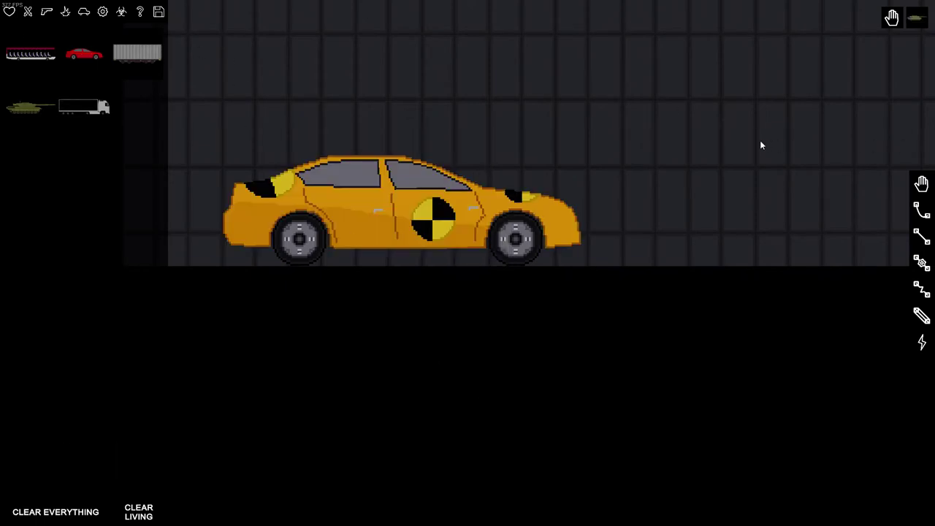
scroll(784, 162, down, 5)
scroll(758, 239, down, 5)
click(717, 249)
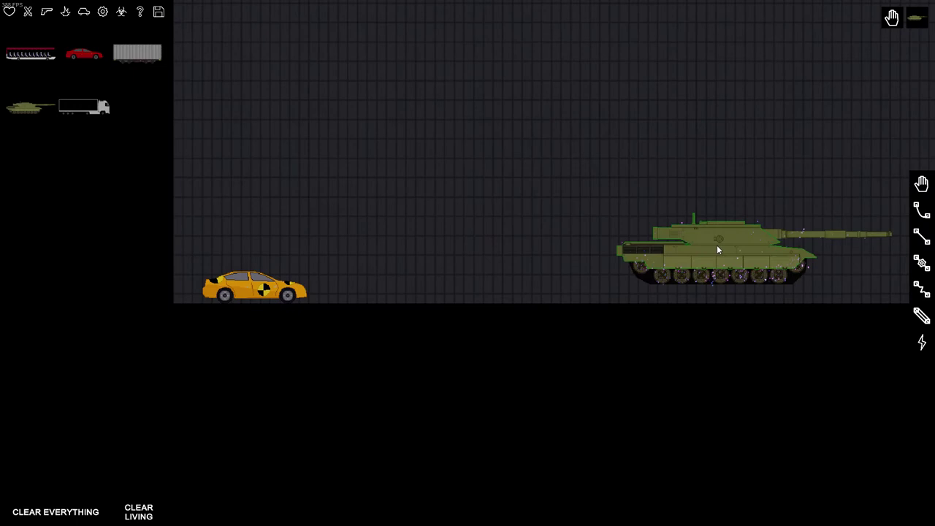
mouse_move(847, 234)
mouse_down()
mouse_move(455, 218)
mouse_move(401, 19)
mouse_move(303, 227)
mouse_move(179, 157)
mouse_move(282, 57)
mouse_move(278, 175)
mouse_move(621, 22)
mouse_move(292, 205)
mouse_move(329, 219)
mouse_move(526, 44)
mouse_move(451, 77)
mouse_move(445, 277)
mouse_move(293, 244)
mouse_up()
Delete the vehicles and spawn a human ragdoll centred in view
right_click(293, 244)
click(307, 249)
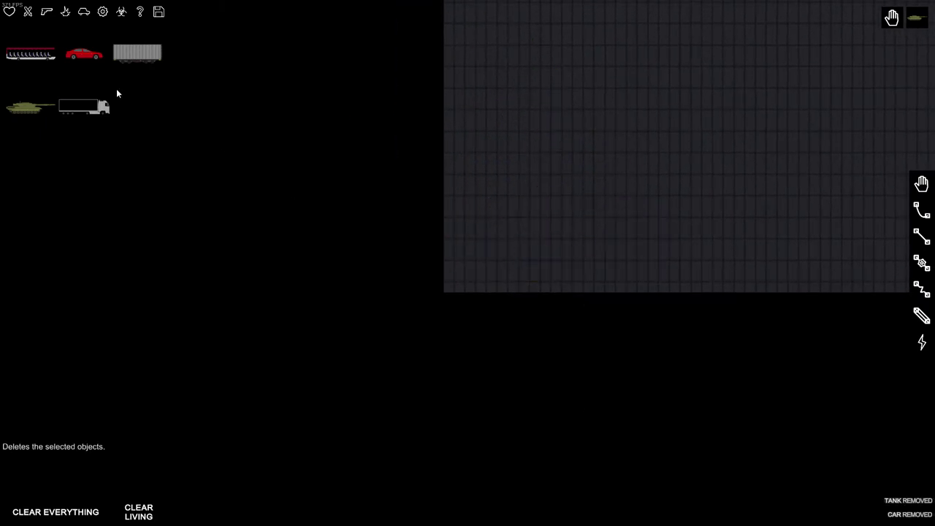
click(28, 11)
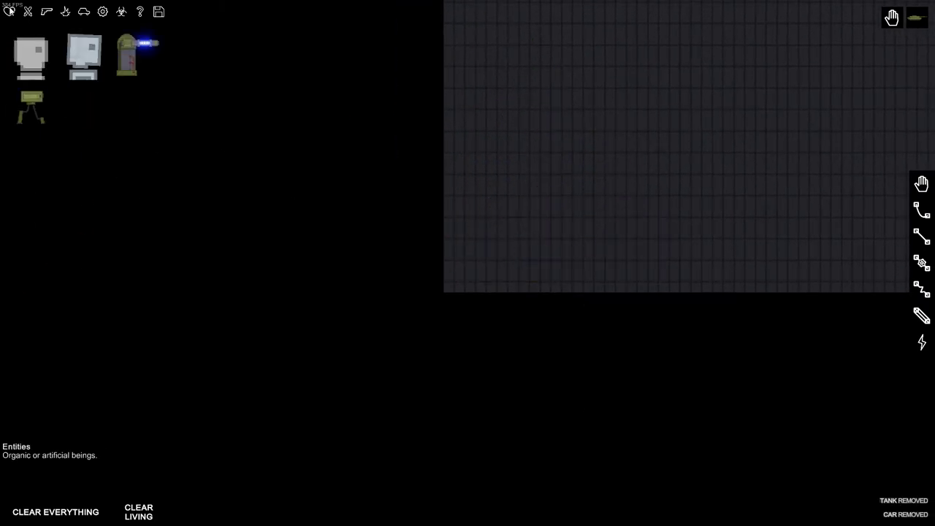
click(564, 209)
scroll(639, 294, up, 5)
scroll(633, 306, up, 4)
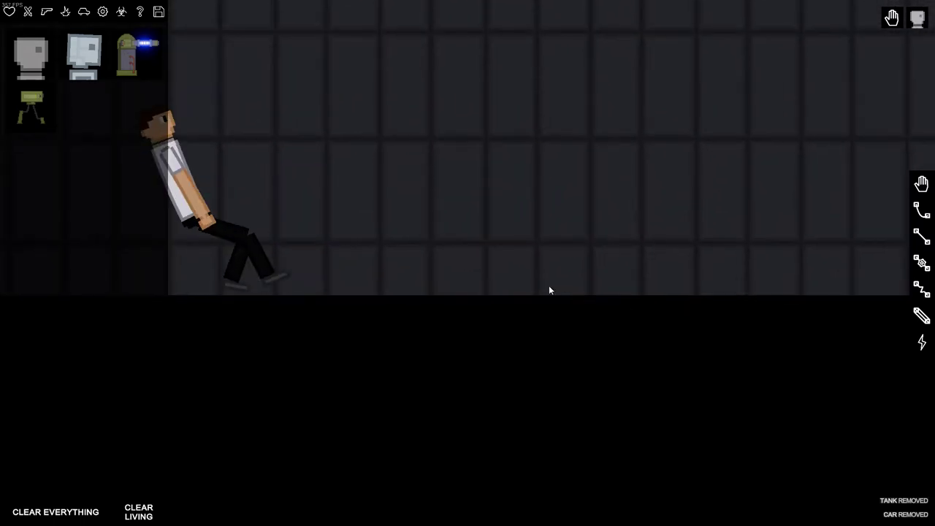
key(w)
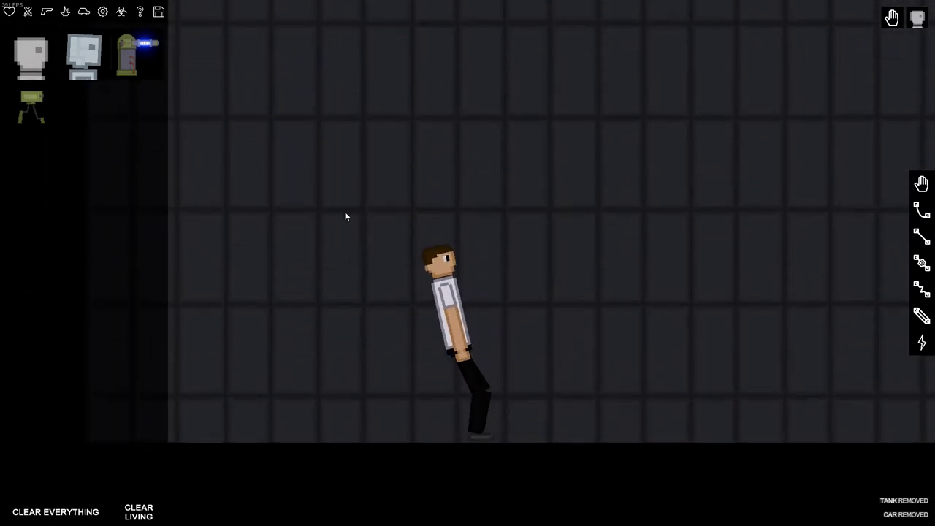
scroll(346, 216, up, 2)
Spawn the purple crystal blade and repeatedly stab and throw the human with it
click(28, 11)
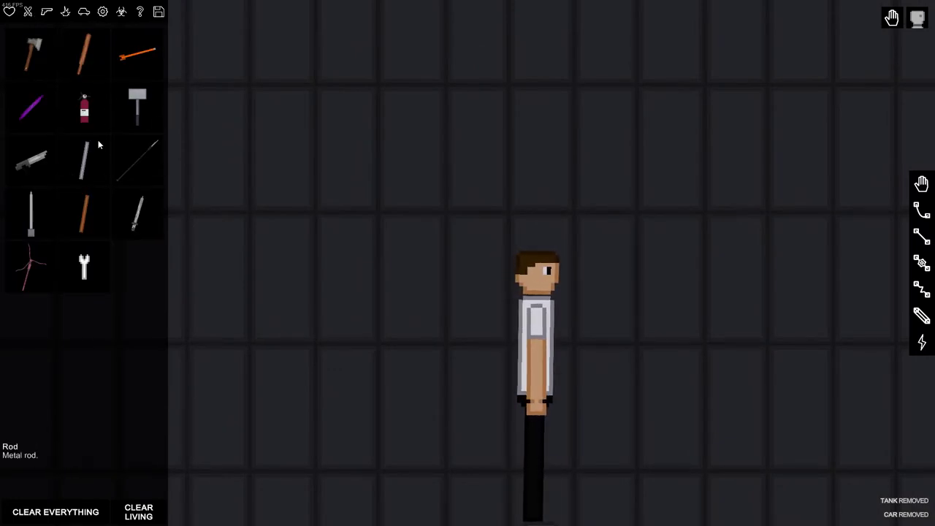
click(654, 374)
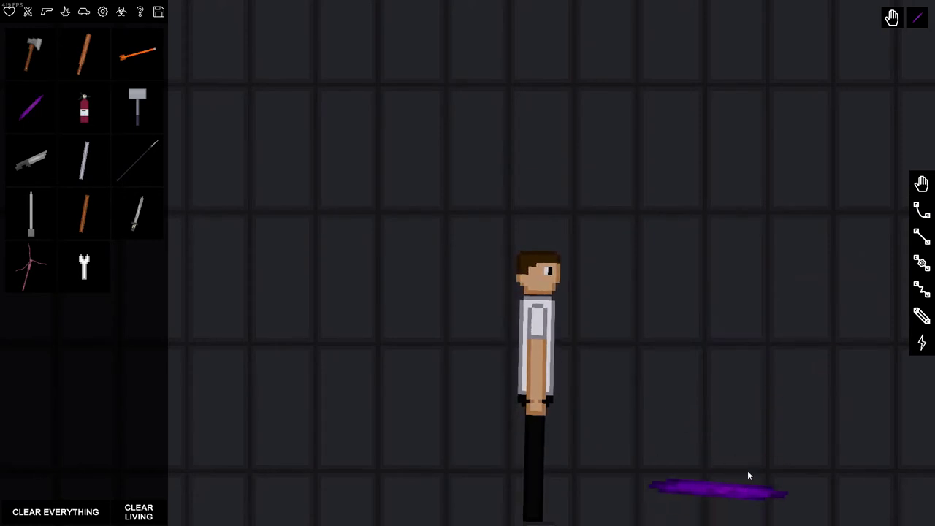
drag(731, 488, 220, 355)
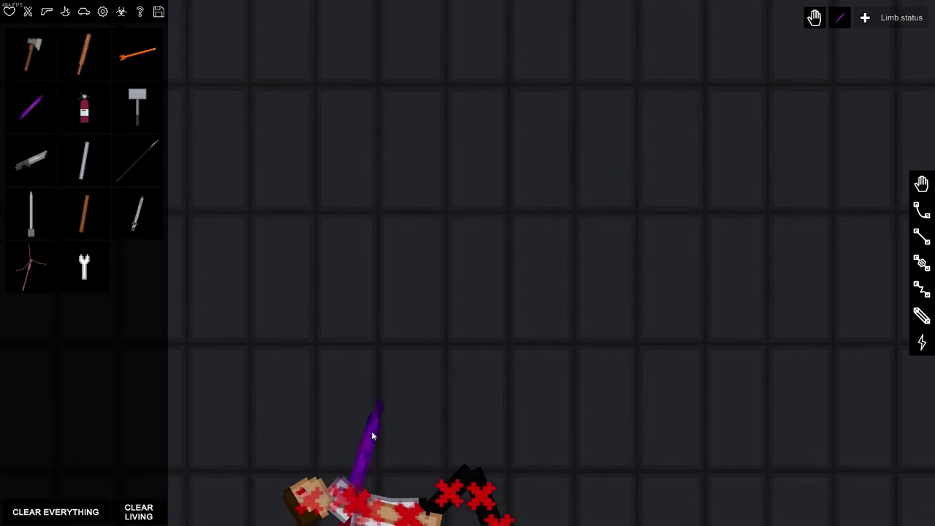
mouse_move(371, 431)
mouse_down()
mouse_move(357, 465)
mouse_move(648, 223)
mouse_move(646, 29)
mouse_up()
mouse_move(690, 110)
mouse_down()
mouse_move(633, 131)
mouse_move(744, 264)
mouse_move(732, 353)
mouse_up()
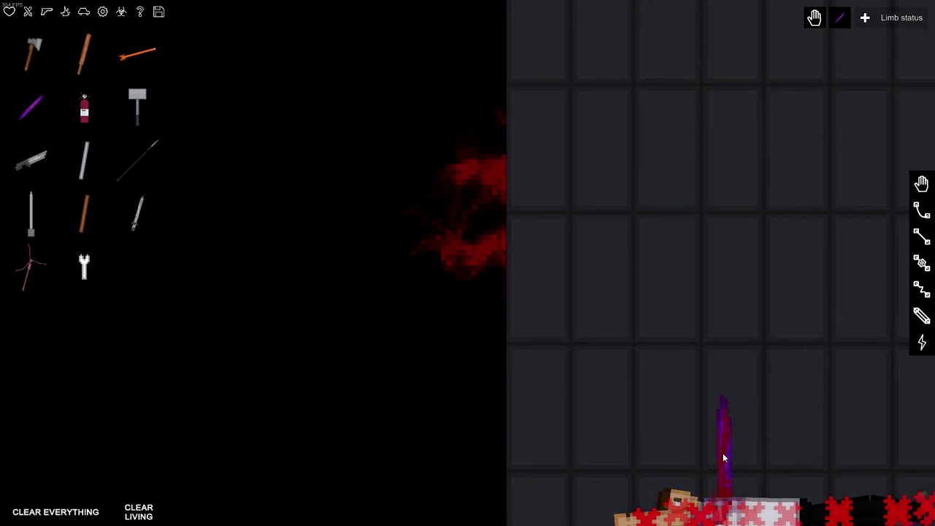
mouse_move(725, 458)
mouse_down()
mouse_move(720, 358)
mouse_move(834, 459)
mouse_up()
mouse_move(749, 432)
mouse_down()
mouse_move(615, 447)
mouse_move(512, 409)
mouse_up()
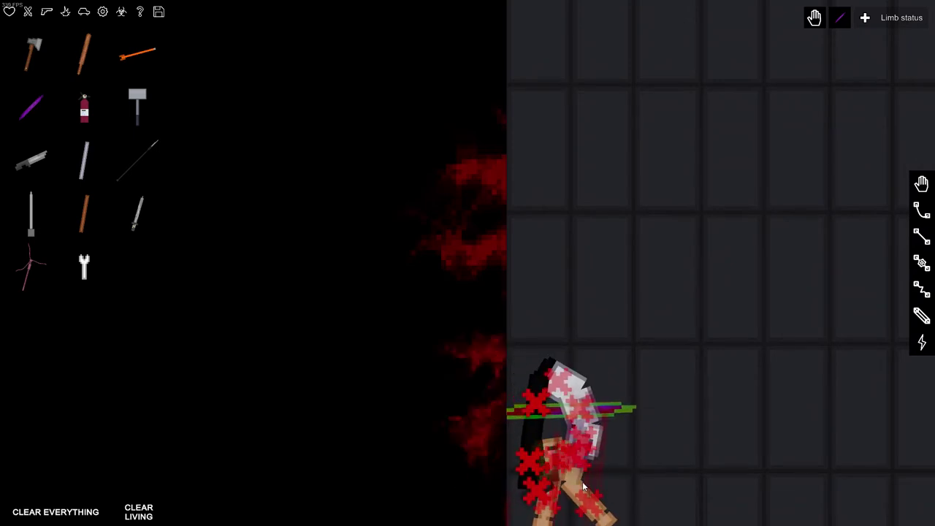
drag(533, 410, 711, 439)
right_click(696, 117)
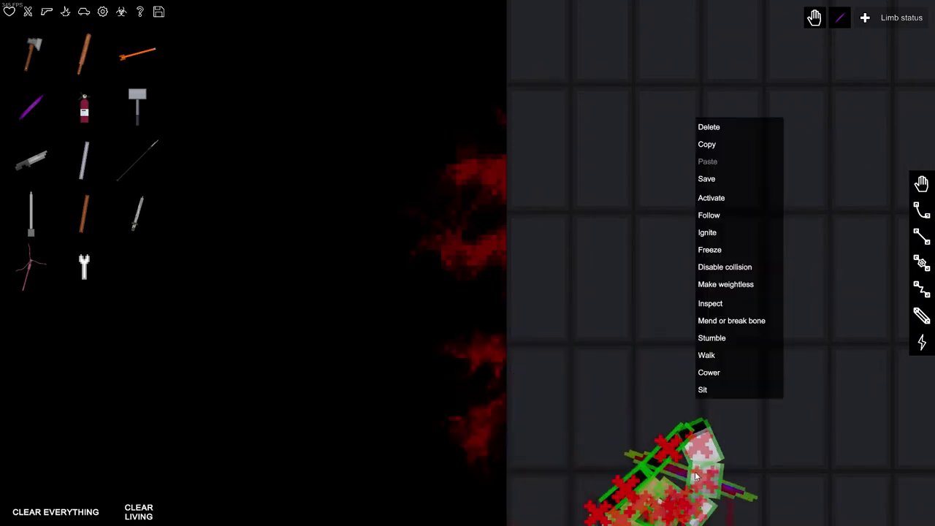
Delete the body and blade, then spawn an android ragdoll
click(709, 127)
scroll(625, 198, down, 3)
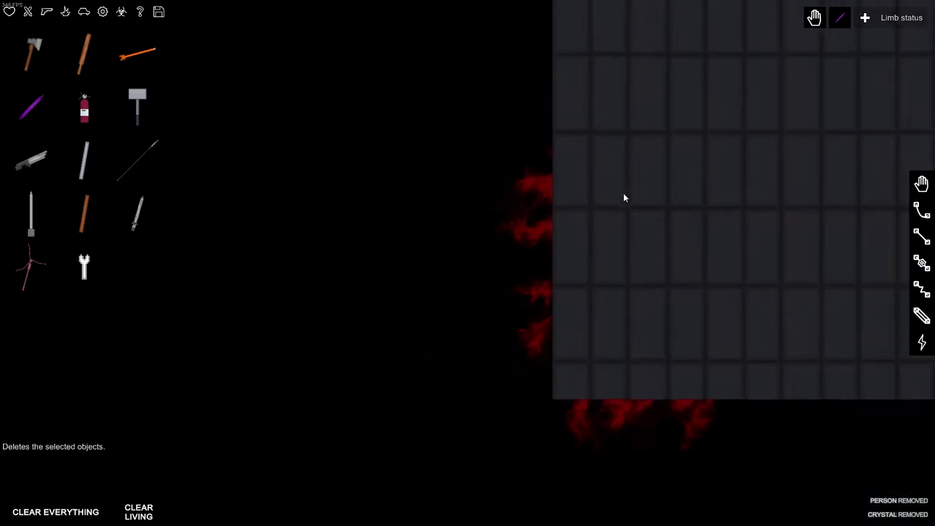
scroll(628, 226, down, 3)
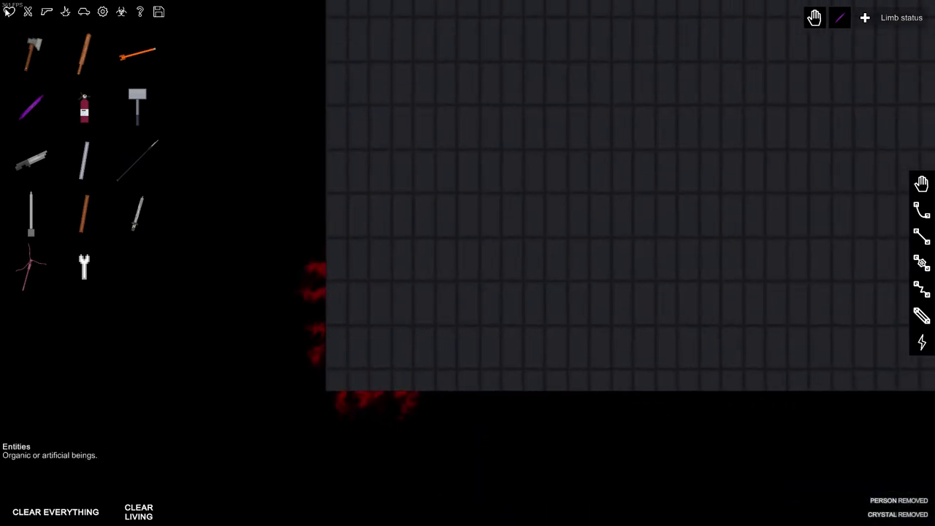
click(9, 11)
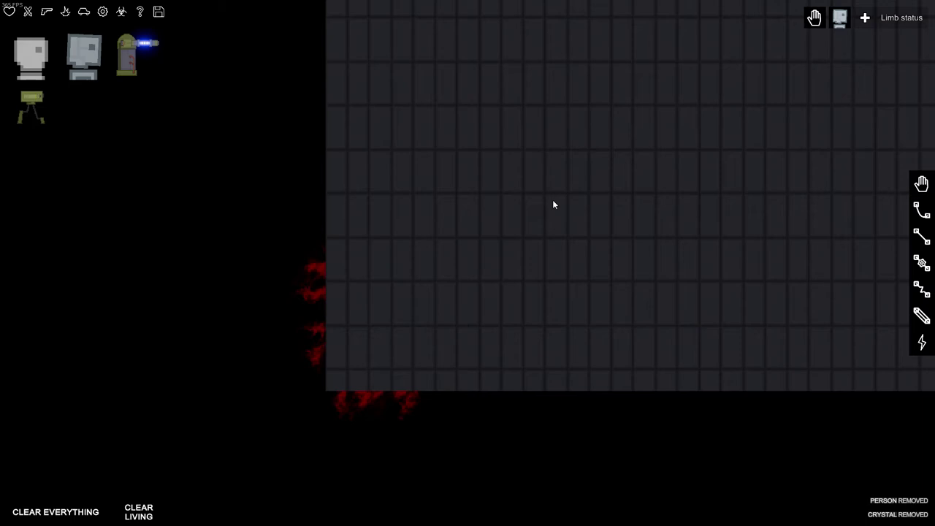
scroll(552, 200, up, 3)
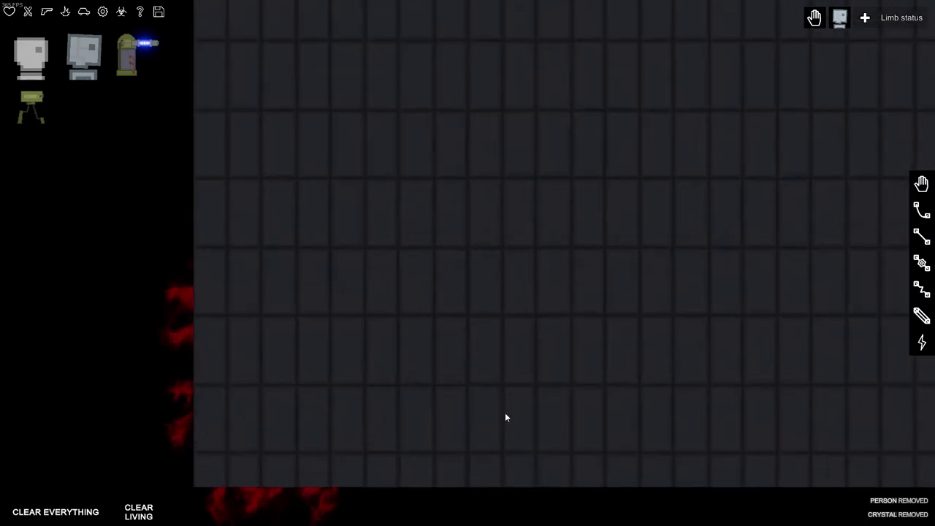
click(498, 277)
scroll(498, 329, up, 3)
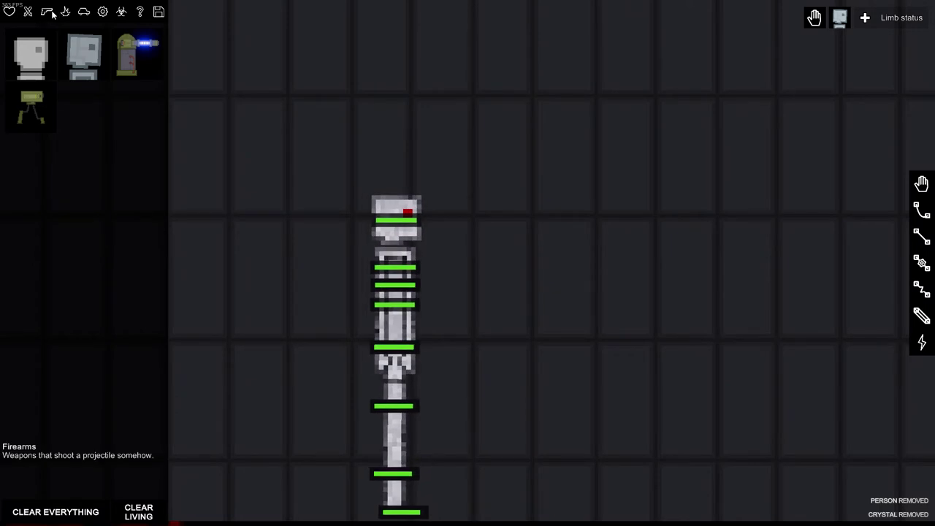
Spawn an AK-47, the purple energy gun and a black sniper rifle, lifting the sniper rifle
click(47, 11)
scroll(572, 321, down, 2)
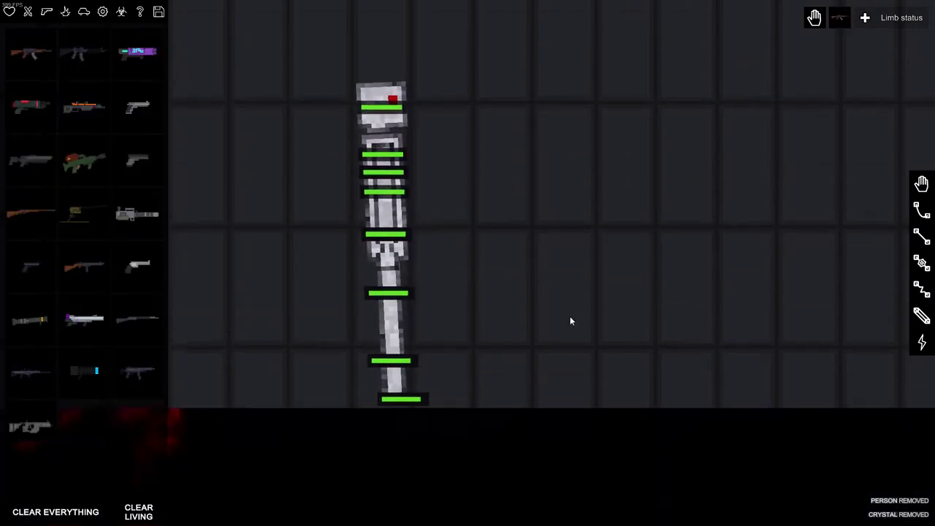
scroll(570, 316, down, 2)
click(554, 311)
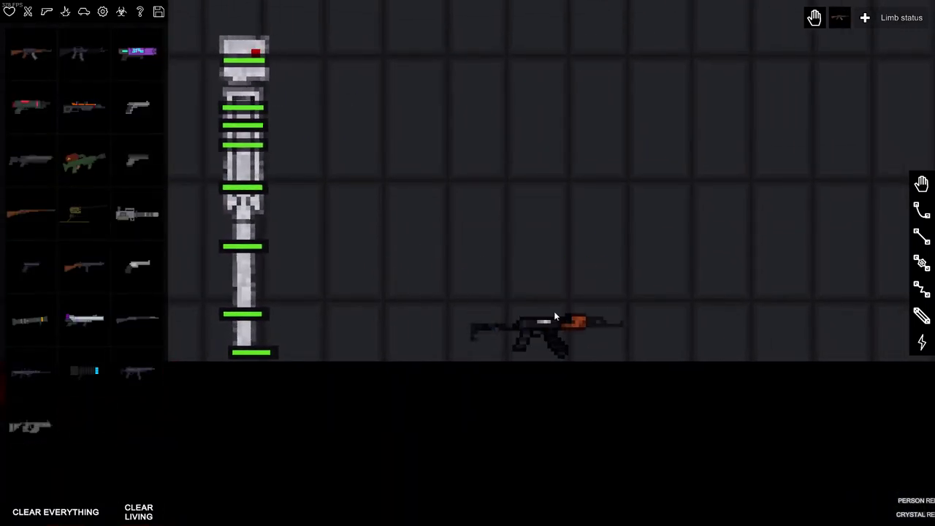
scroll(554, 312, up, 3)
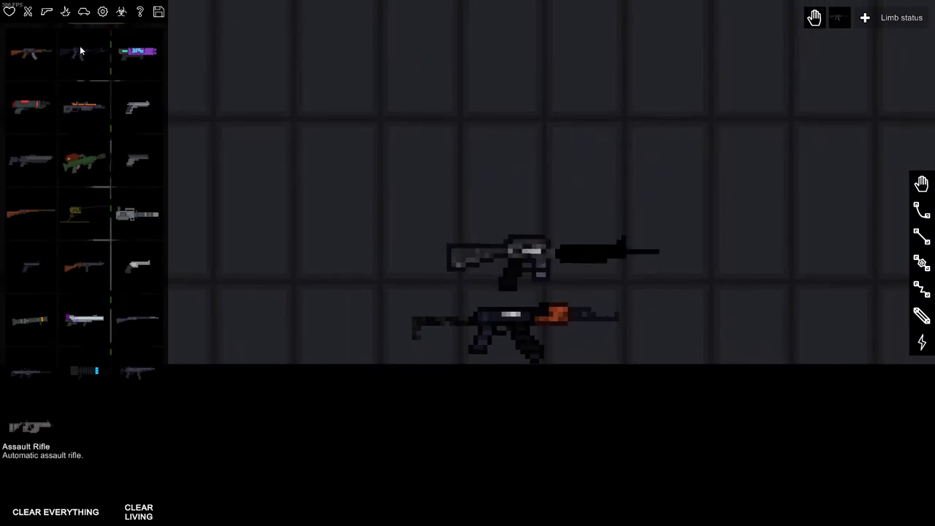
click(757, 260)
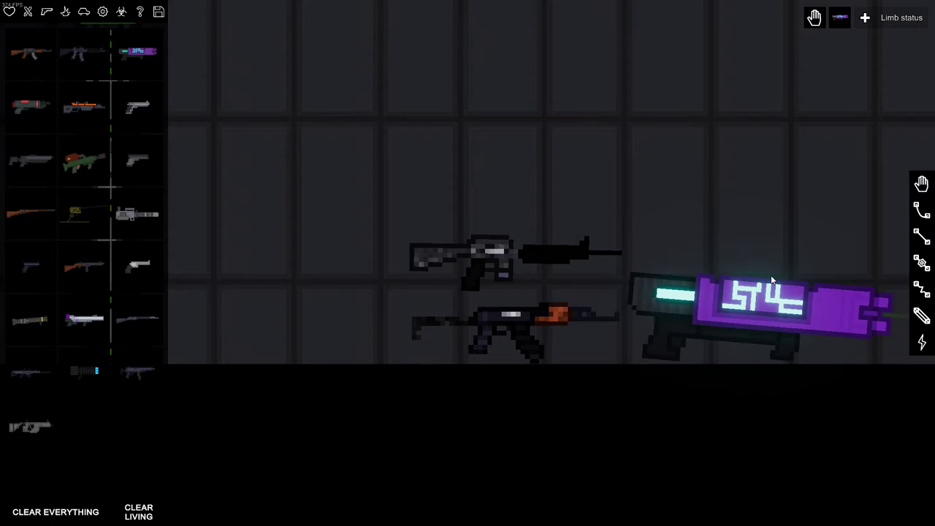
click(510, 174)
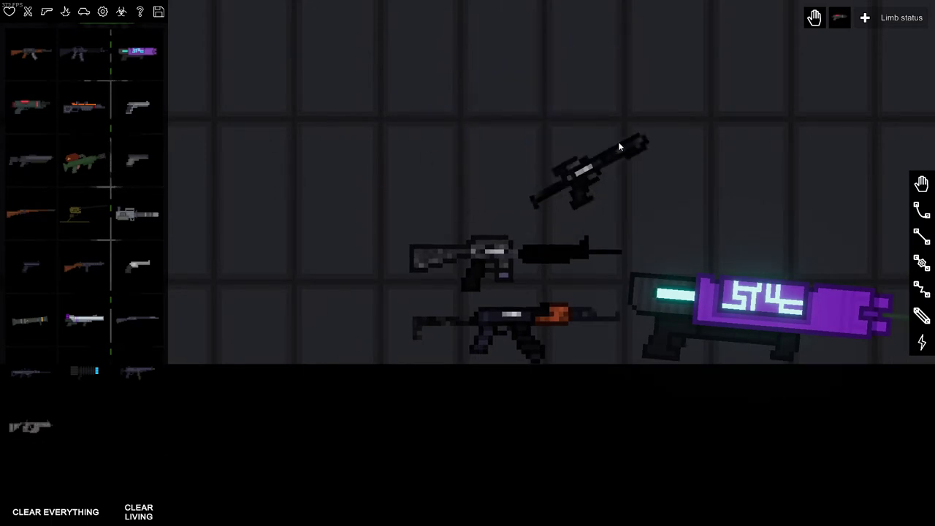
drag(619, 147, 679, 100)
scroll(679, 99, down, 3)
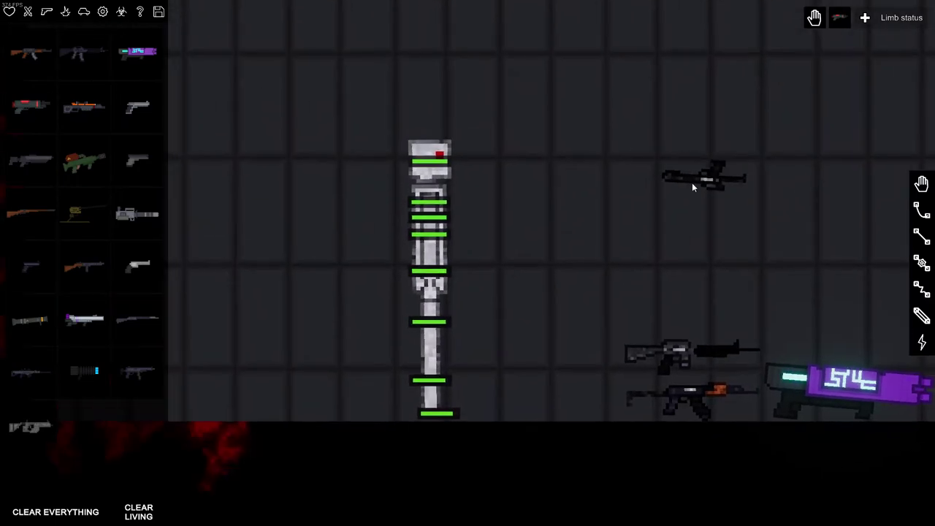
Hold the sniper rifle up and fire repeatedly at the android until it falls
mouse_move(688, 187)
mouse_down()
mouse_move(676, 63)
mouse_move(640, 231)
mouse_up()
key(f)
key(f)
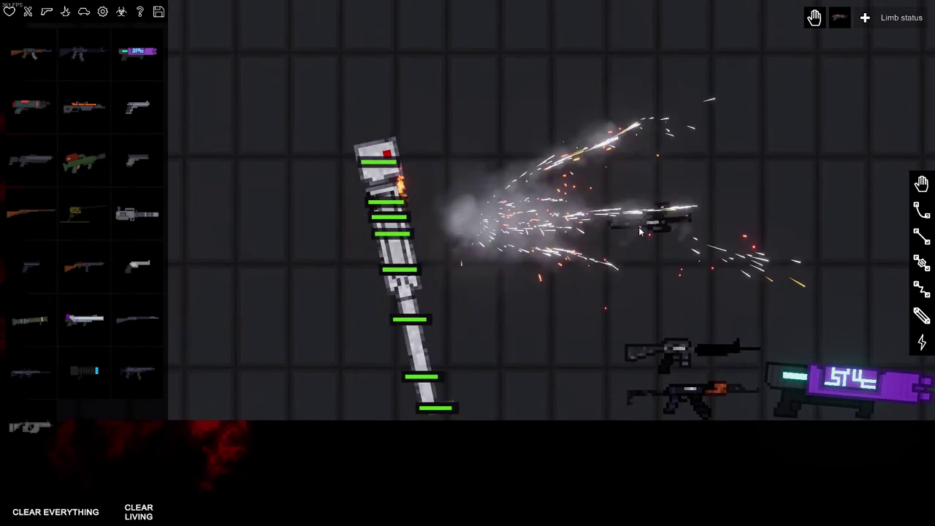
key(f)
key(f)
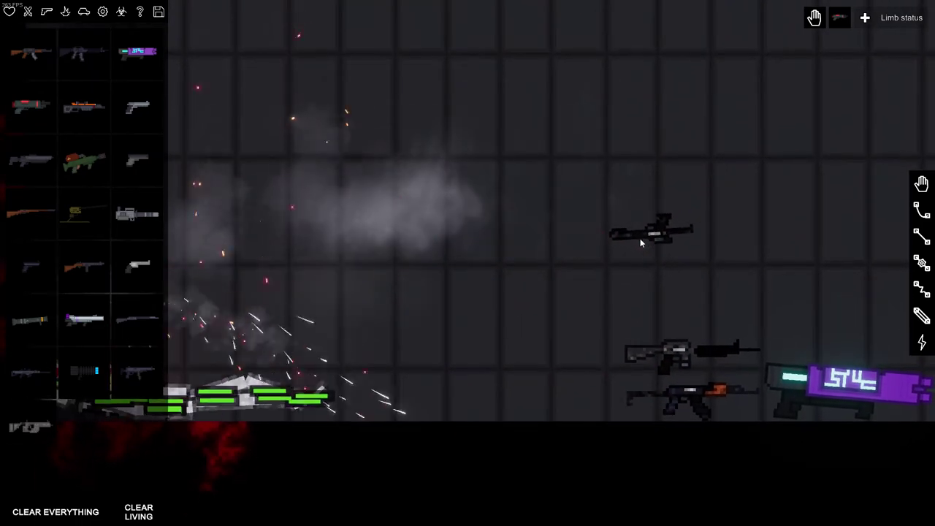
key(f)
drag(640, 238, 675, 237)
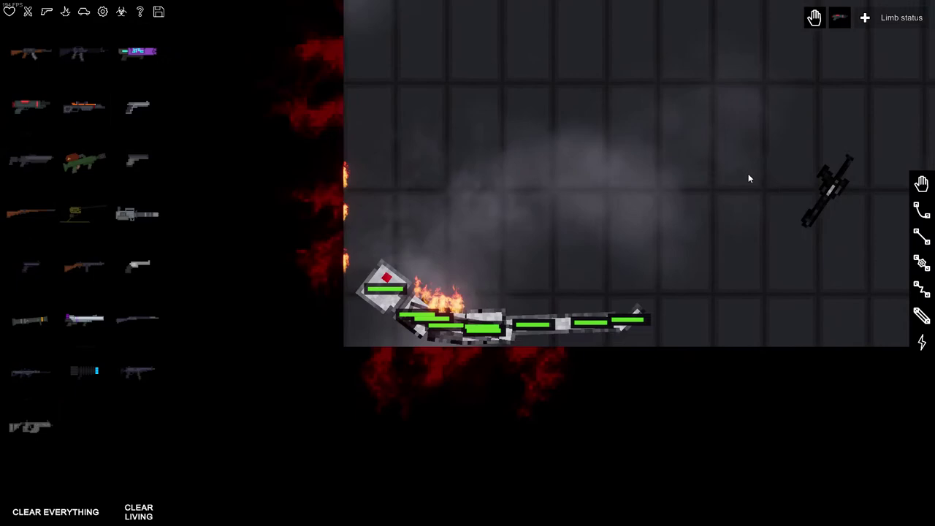
drag(749, 178, 600, 196)
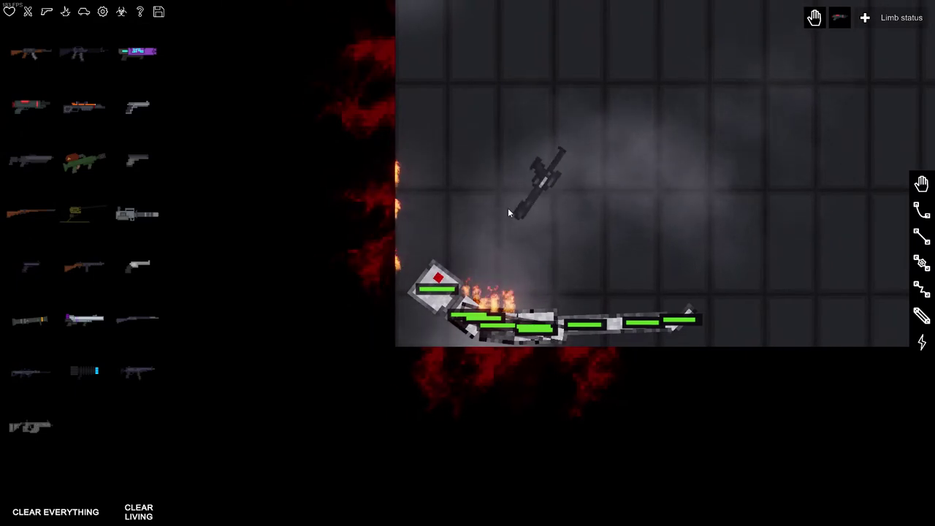
key(f)
drag(508, 208, 811, 212)
key(f)
key(f)
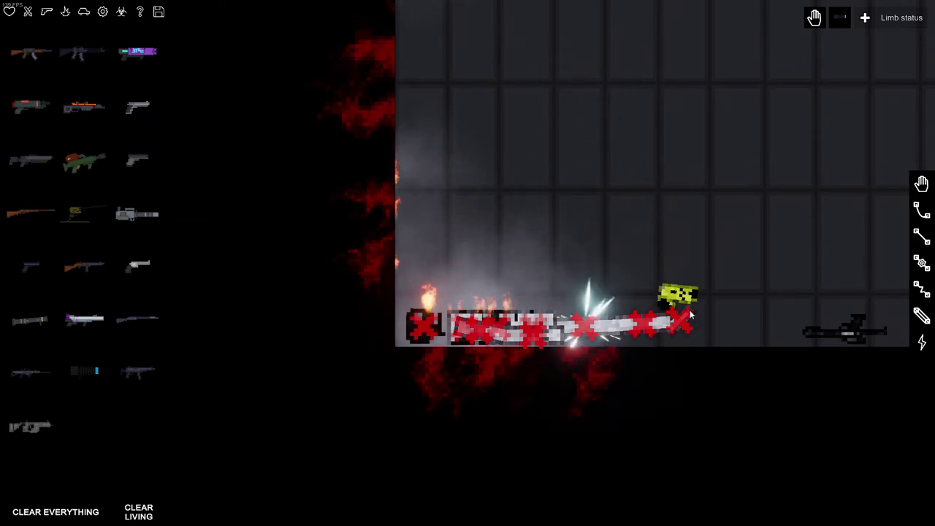
Zap the android's body with the green stunner's electric arcs
key(f)
drag(676, 296, 725, 240)
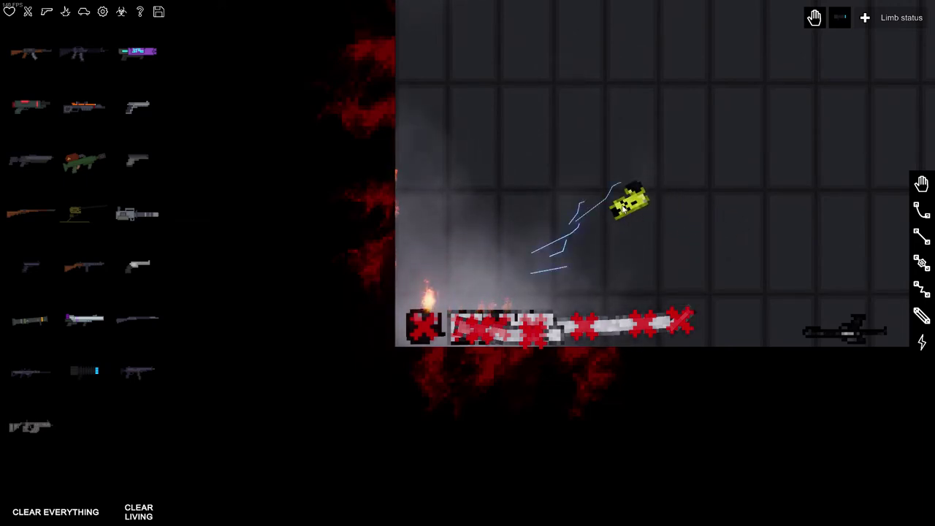
drag(625, 206, 733, 186)
key(f)
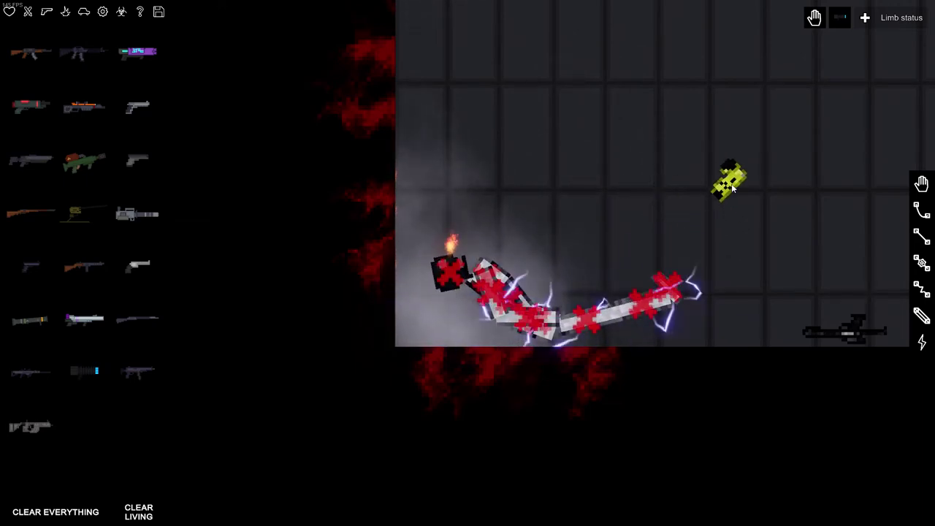
scroll(733, 186, up, 3)
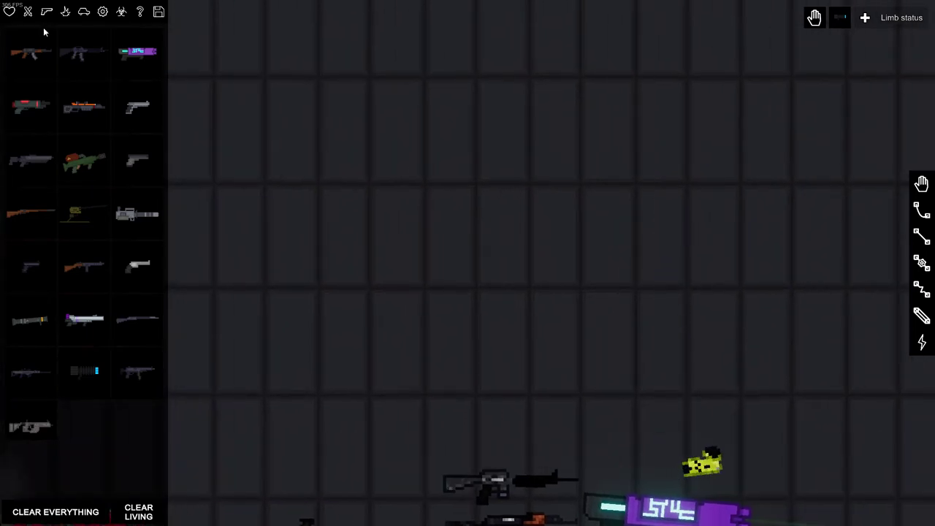
Throw the small yellow creature onto the fallen human, then spawn a standing human
click(10, 12)
scroll(249, 205, down, 3)
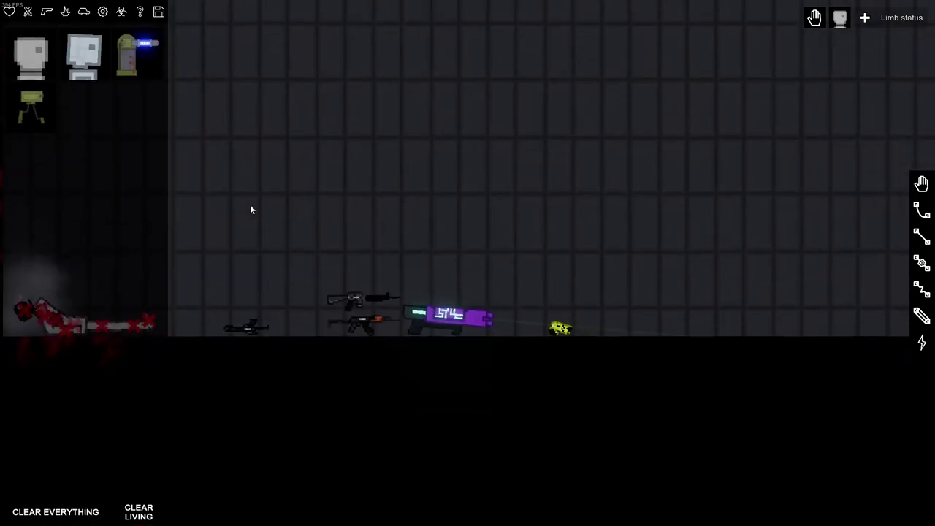
drag(250, 205, 496, 257)
scroll(496, 258, up, 2)
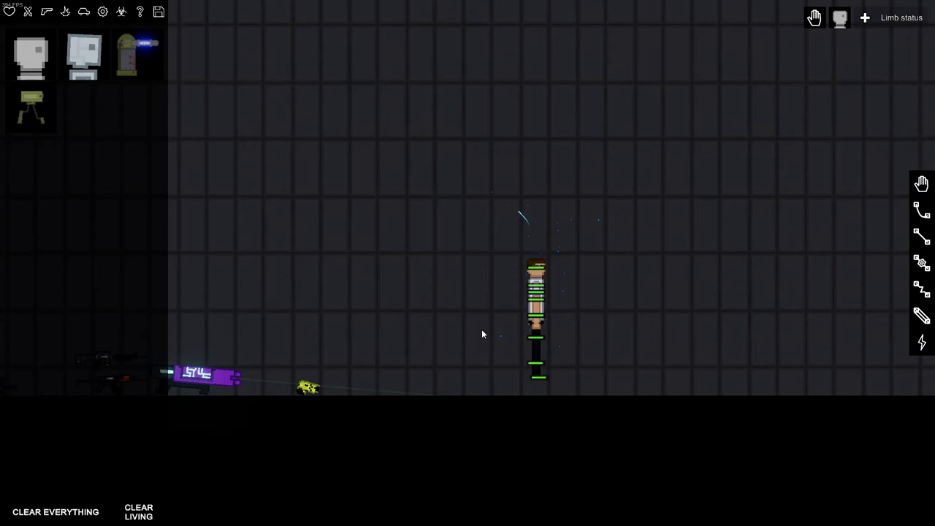
drag(516, 203, 483, 232)
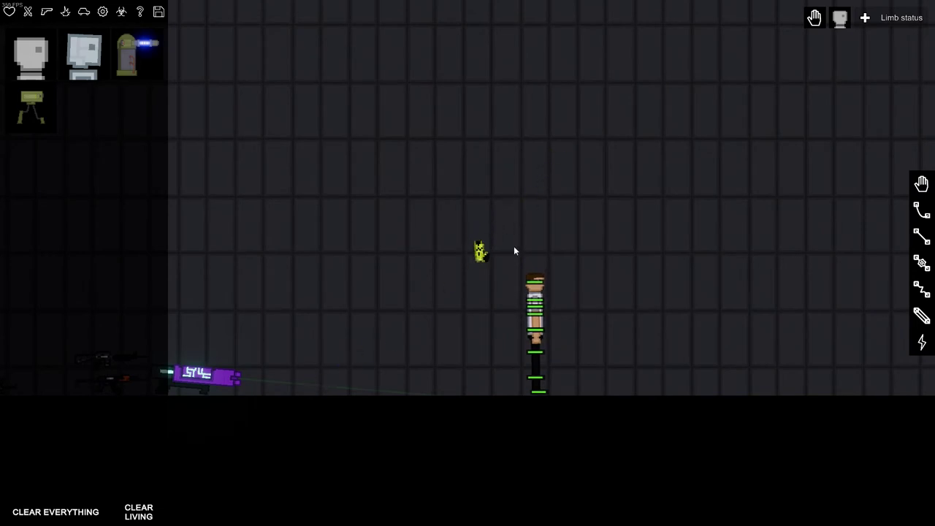
drag(570, 291, 725, 280)
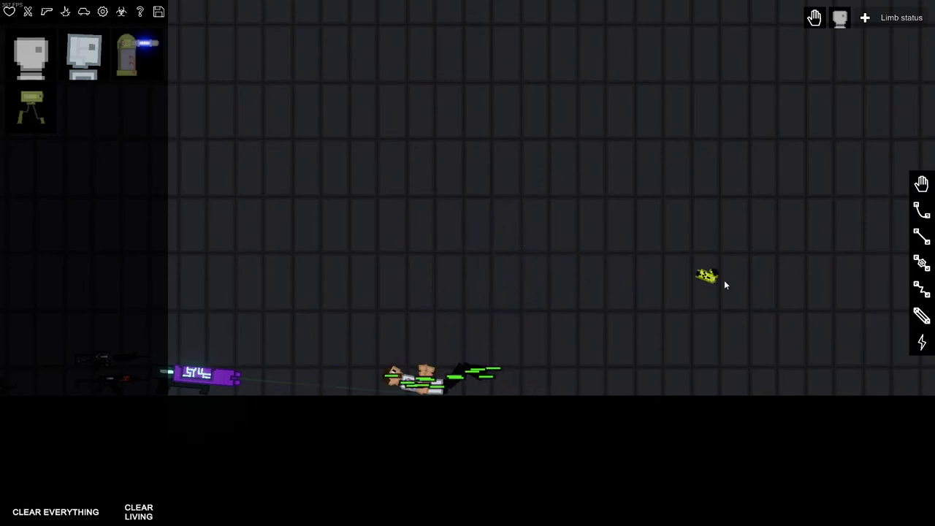
drag(530, 322, 554, 230)
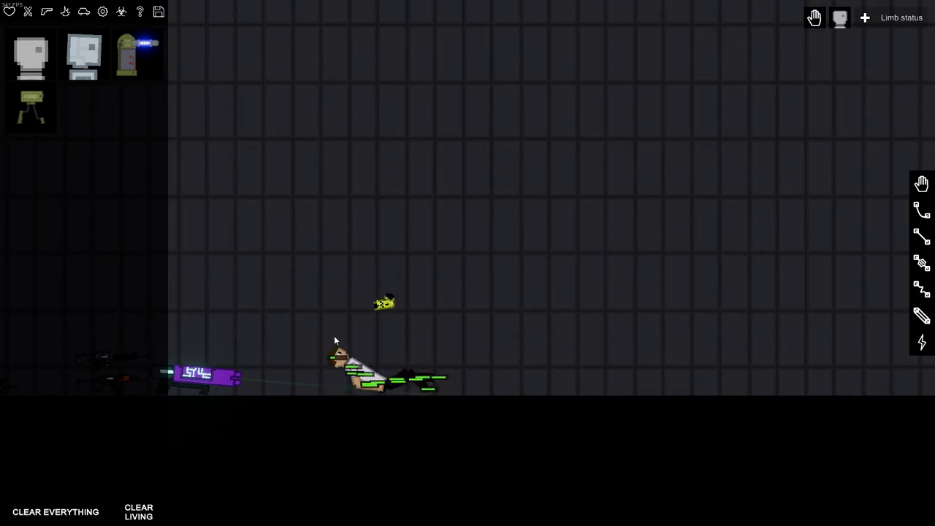
drag(321, 276, 392, 278)
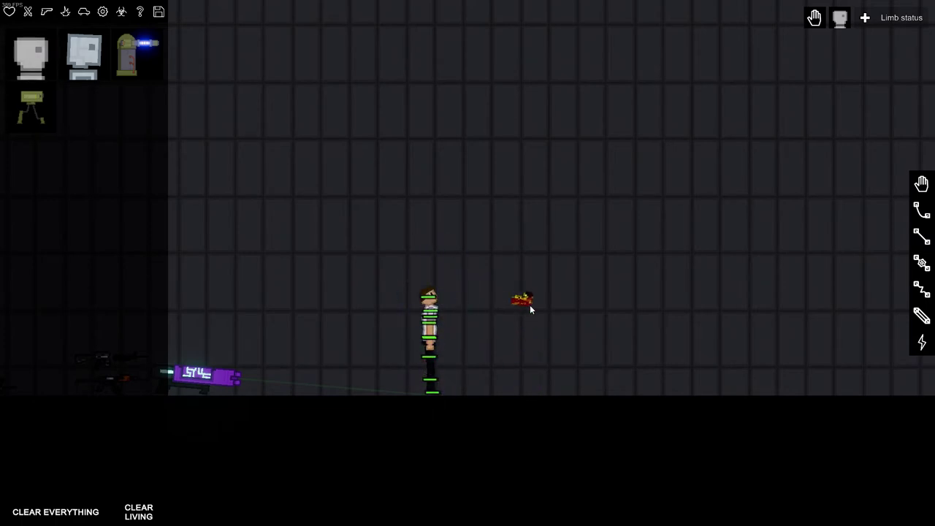
scroll(522, 350, up, 3)
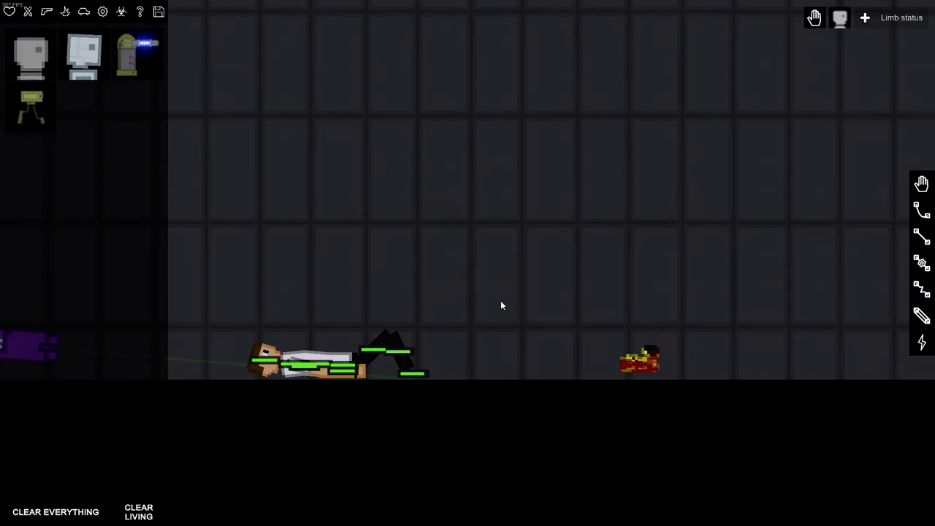
click(501, 300)
Knock the humans down and slam them with the metal rod, then clear everything
click(48, 11)
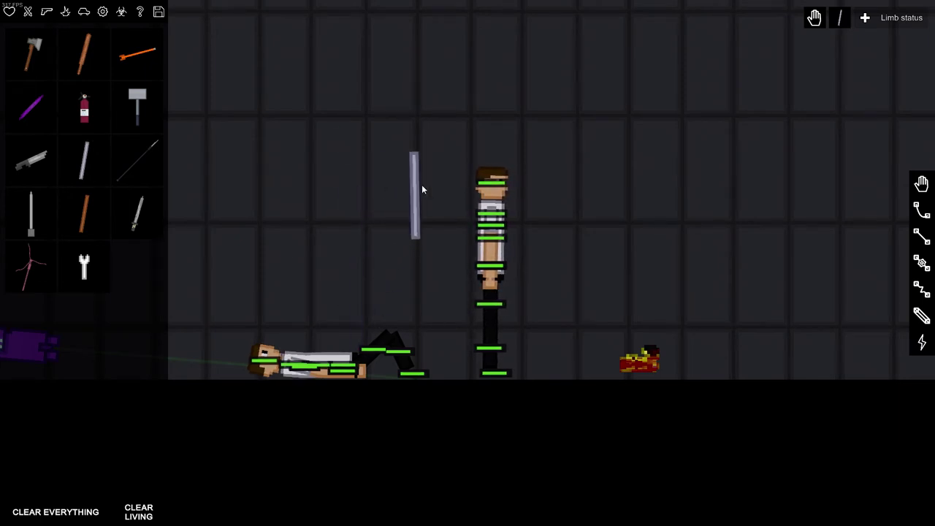
drag(494, 191, 614, 197)
mouse_move(394, 147)
mouse_down()
mouse_move(530, 128)
mouse_move(541, 97)
mouse_move(349, 177)
mouse_up()
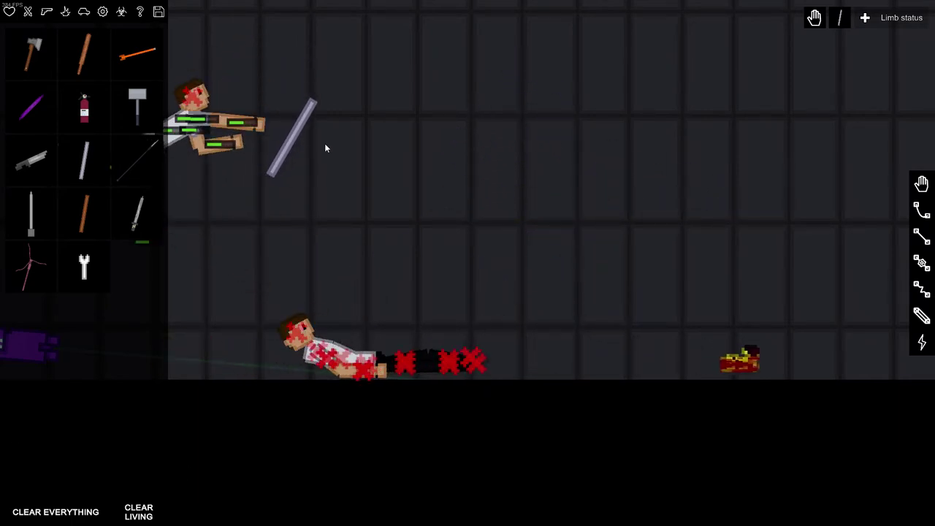
drag(348, 178, 278, 350)
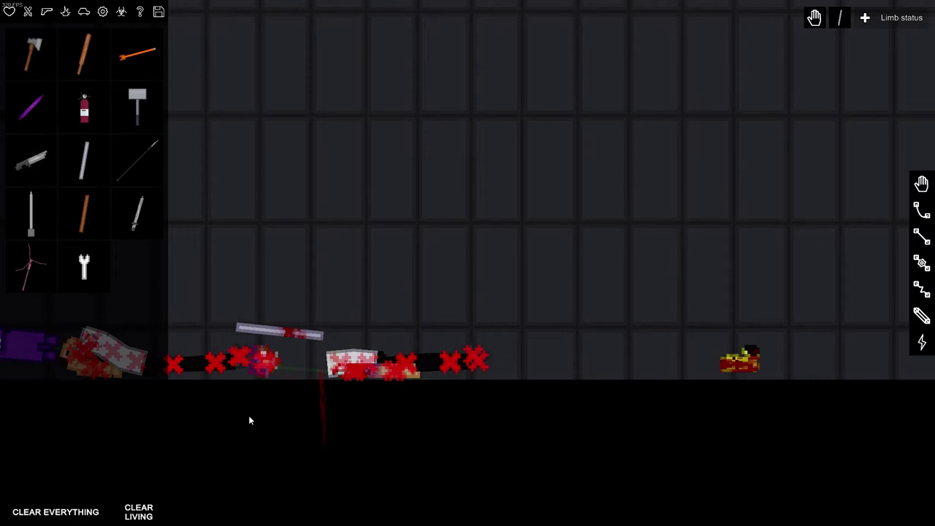
click(138, 512)
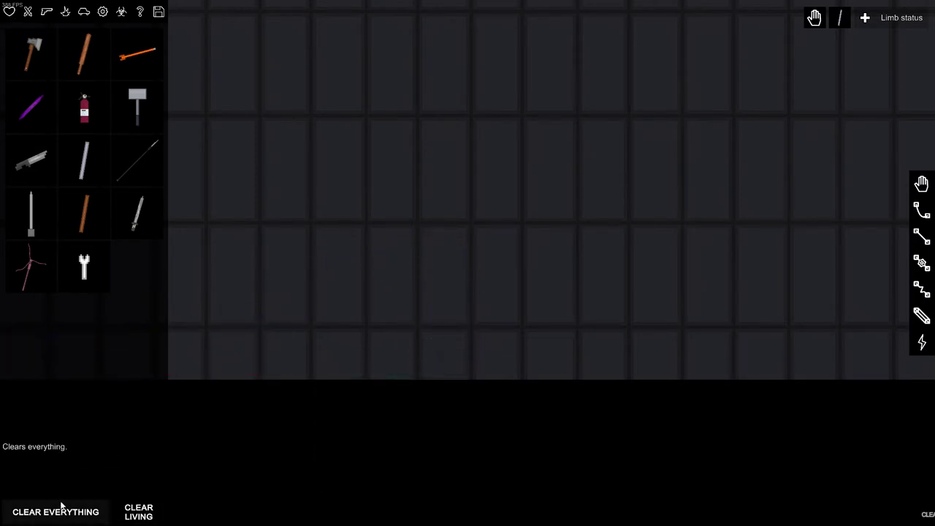
Spawn a human, then spawn and delete a general purpose bomb
click(10, 12)
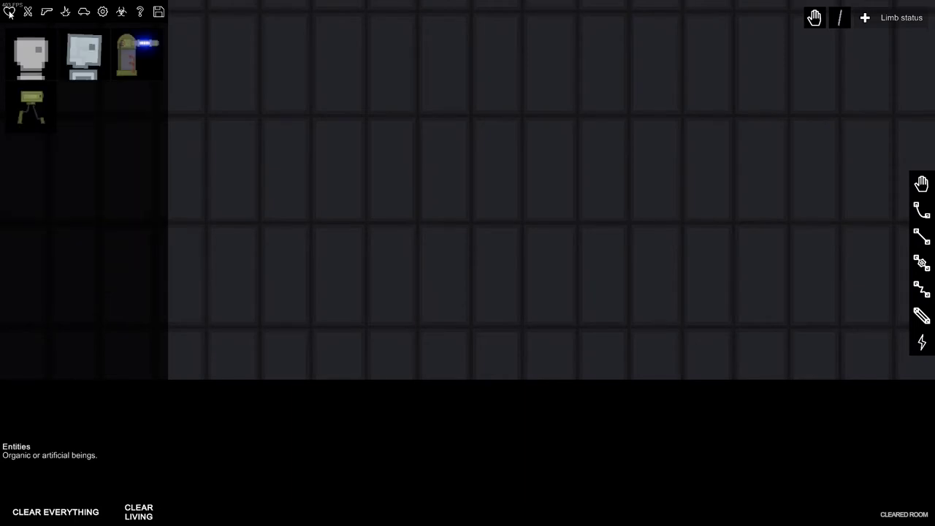
click(415, 225)
click(65, 13)
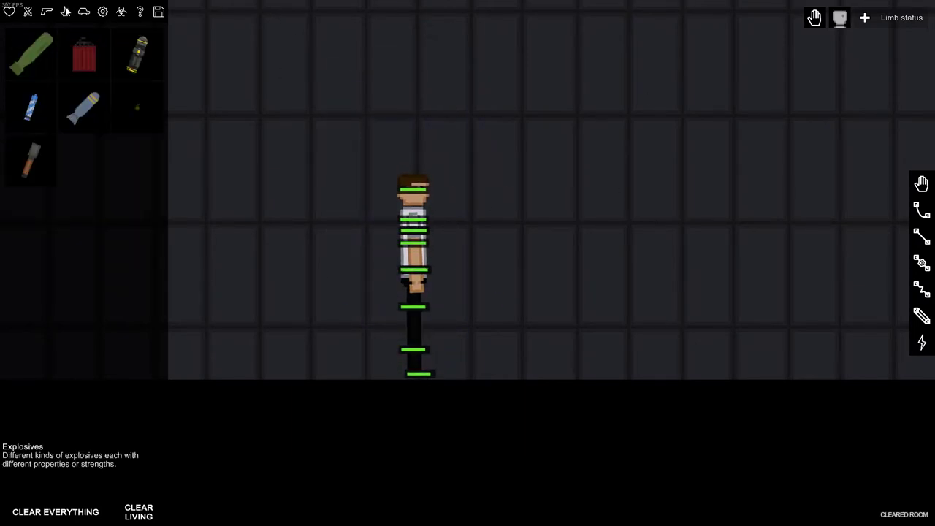
click(651, 337)
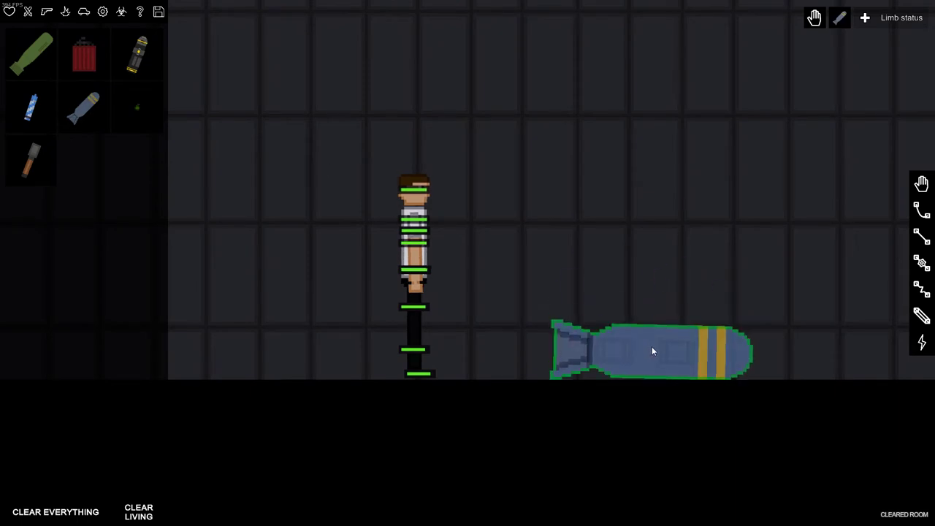
right_click(652, 348)
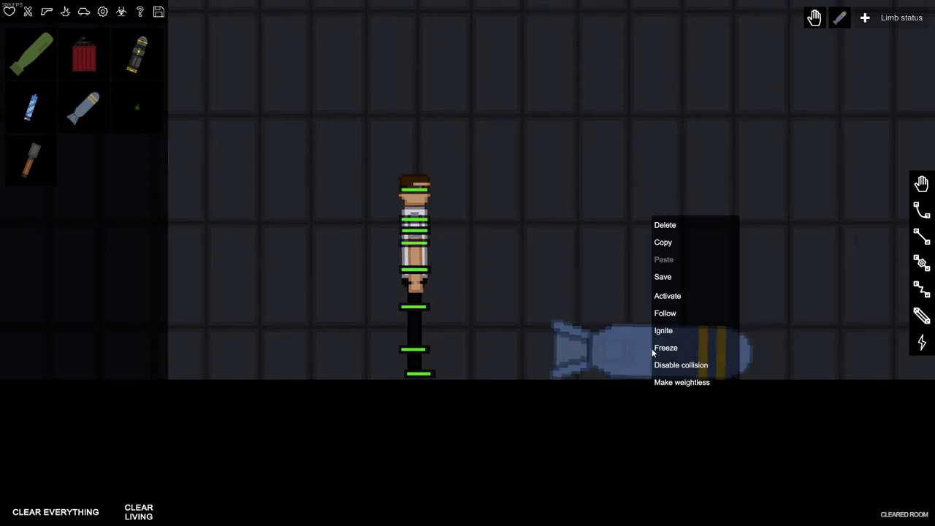
click(673, 226)
Spawn the huge atom bomb beside the human and swing it upright, knocking them down
click(43, 46)
click(307, 293)
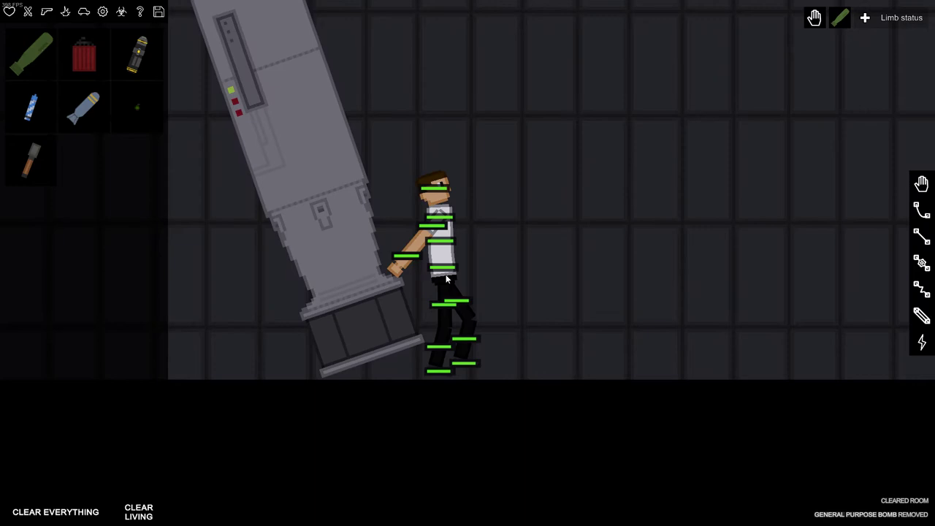
drag(329, 242, 363, 226)
scroll(409, 217, down, 2)
mouse_move(392, 275)
mouse_down()
mouse_move(419, 219)
mouse_move(473, 245)
mouse_up()
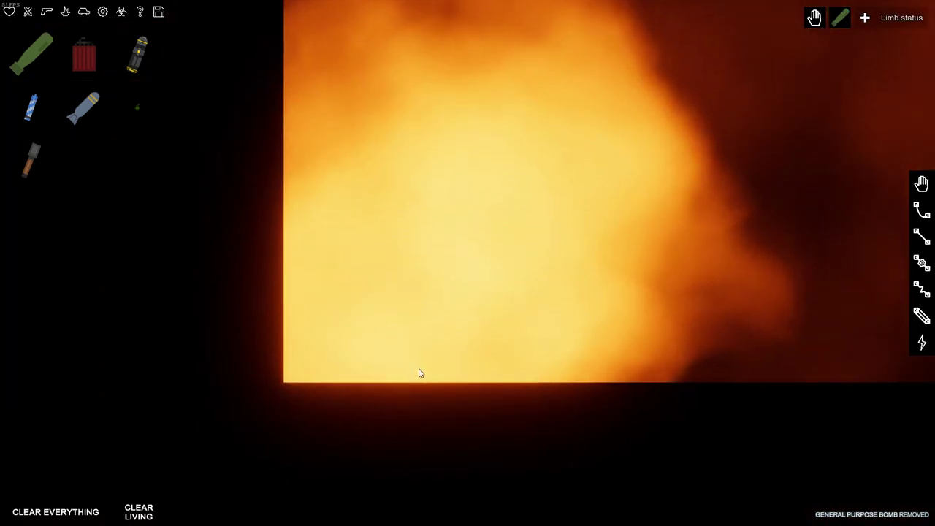
scroll(422, 374, down, 3)
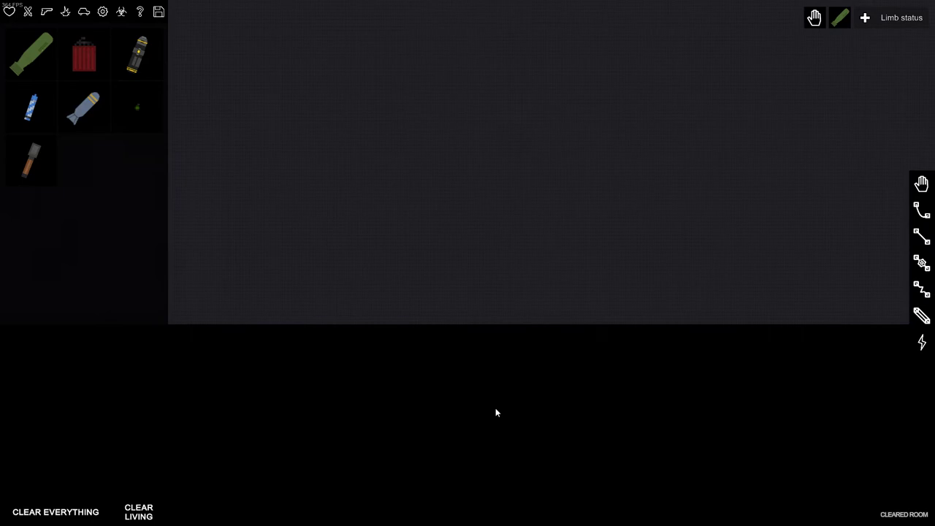
scroll(496, 408, down, 2)
scroll(428, 395, up, 2)
scroll(478, 428, up, 1)
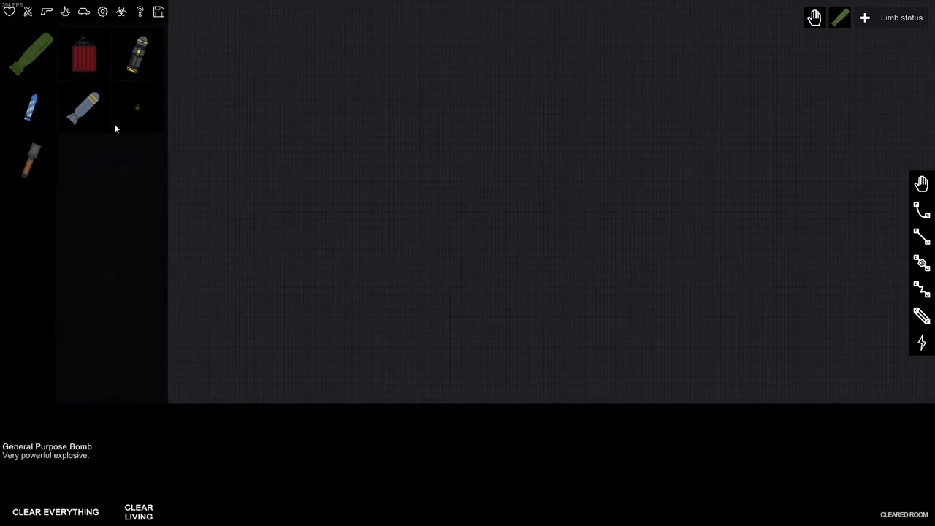
Place and detonate a bomb, then spawn a standing human
click(511, 339)
scroll(509, 373, up, 3)
scroll(445, 287, up, 2)
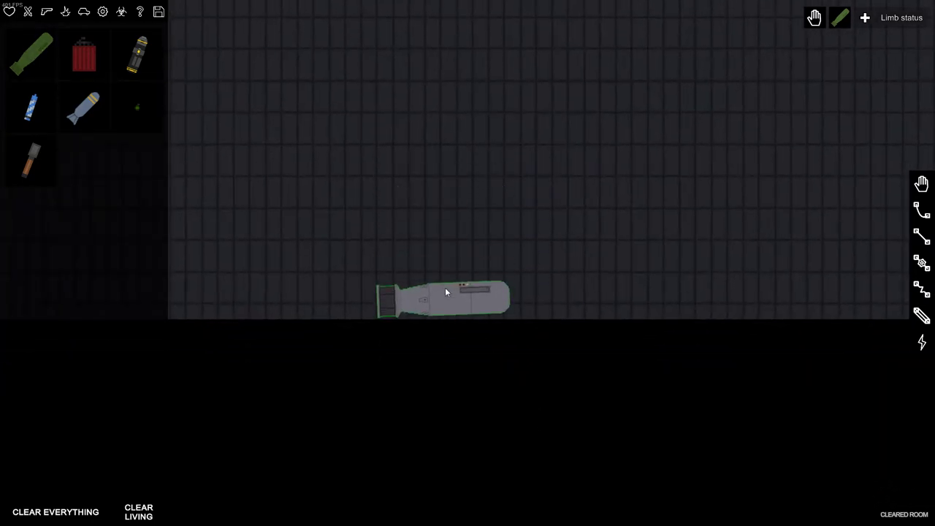
key(f)
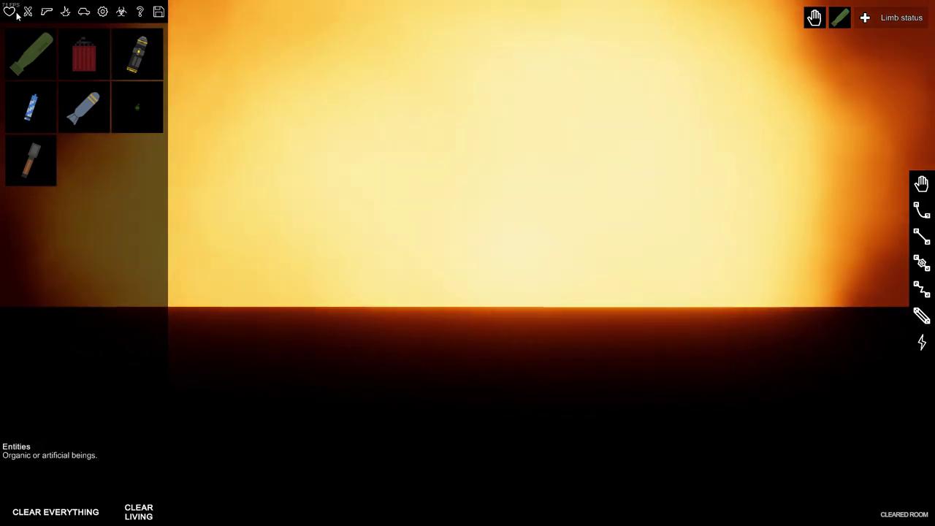
click(10, 12)
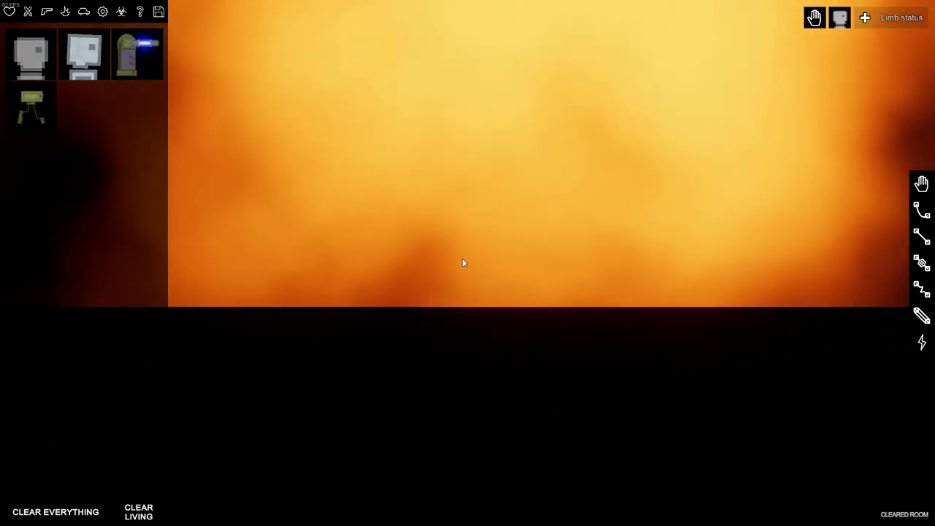
click(462, 282)
scroll(509, 296, up, 2)
scroll(509, 296, up, 2)
scroll(508, 295, up, 1)
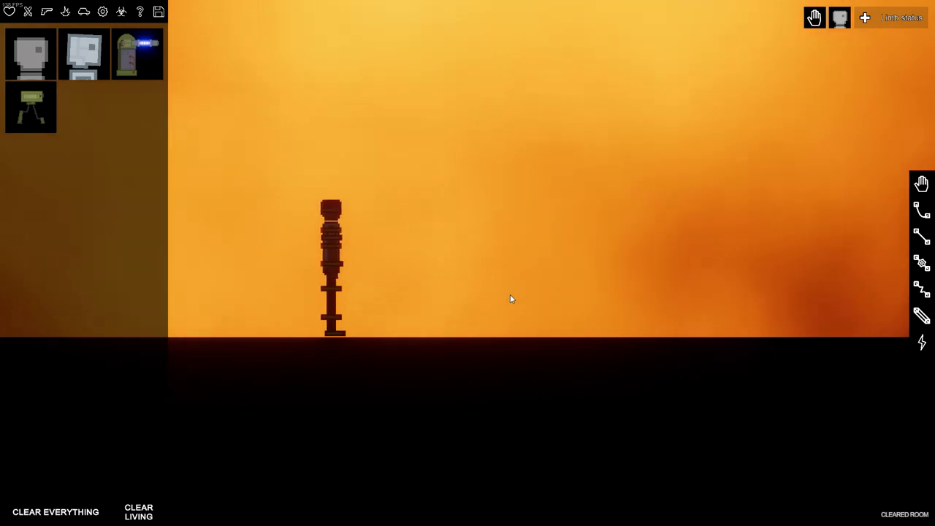
scroll(510, 294, down, 3)
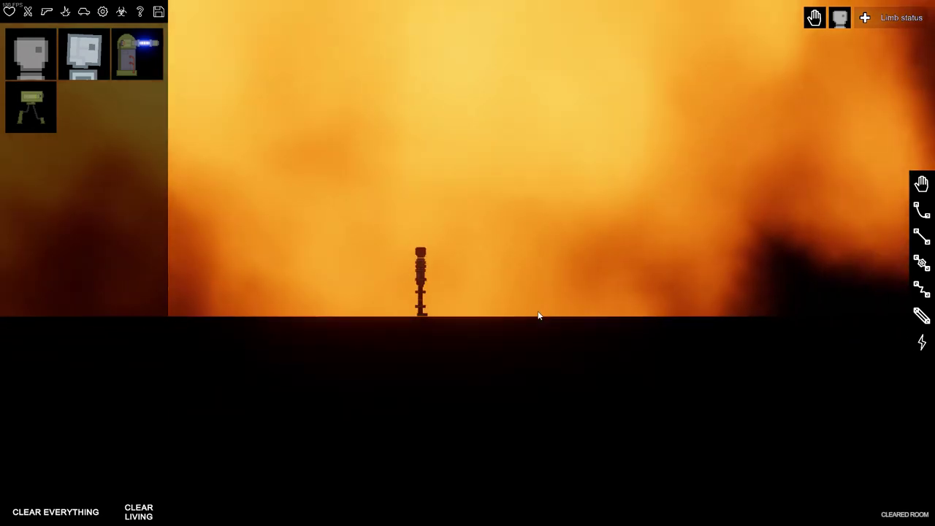
scroll(509, 294, down, 3)
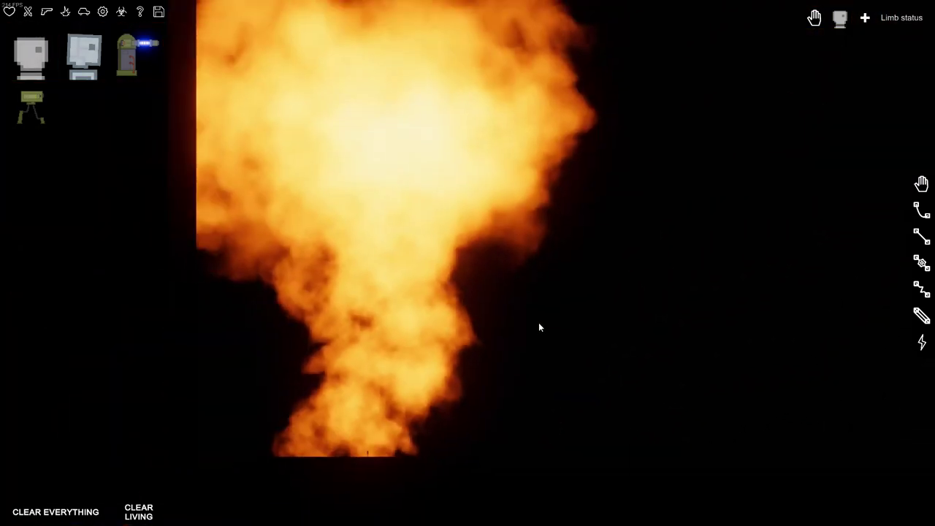
scroll(538, 322, down, 3)
scroll(518, 341, down, 3)
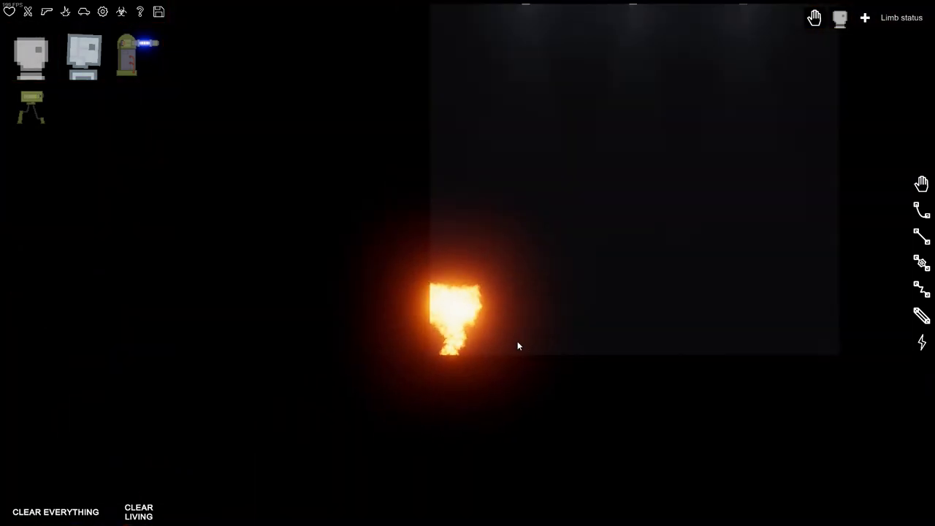
scroll(511, 326, up, 3)
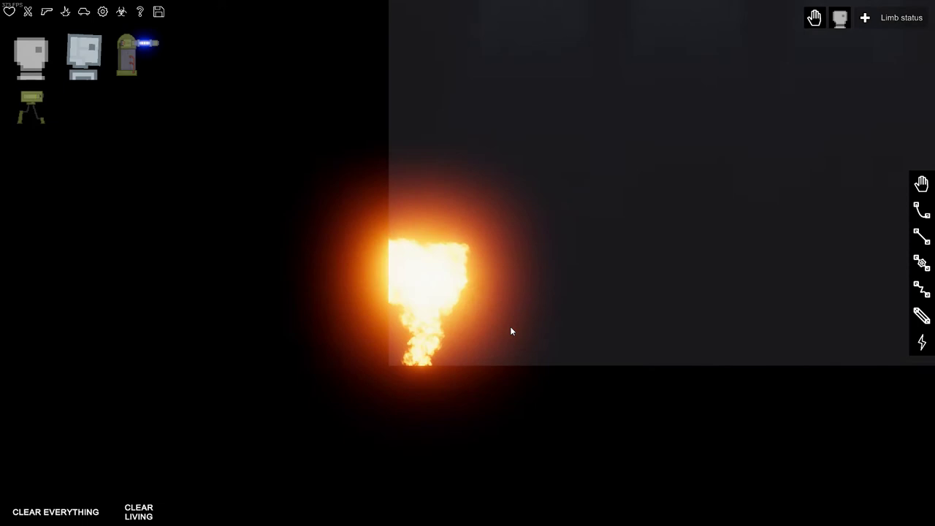
scroll(510, 326, up, 3)
scroll(510, 326, up, 2)
scroll(555, 364, up, 3)
scroll(555, 360, up, 3)
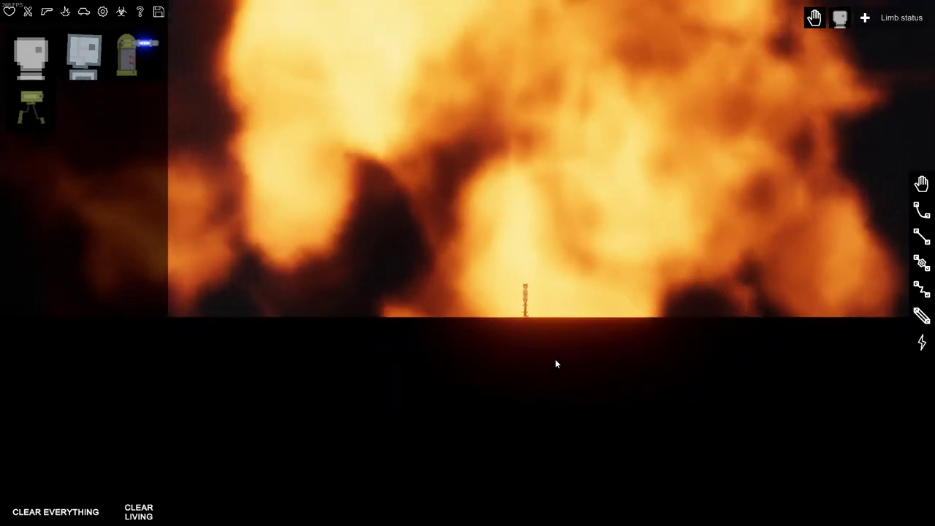
scroll(556, 358, up, 3)
scroll(548, 365, up, 3)
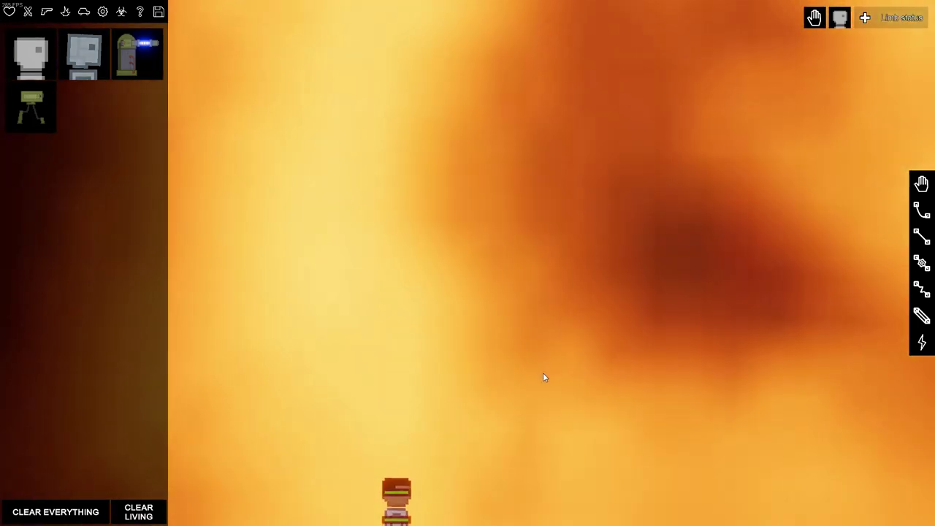
scroll(543, 377, down, 3)
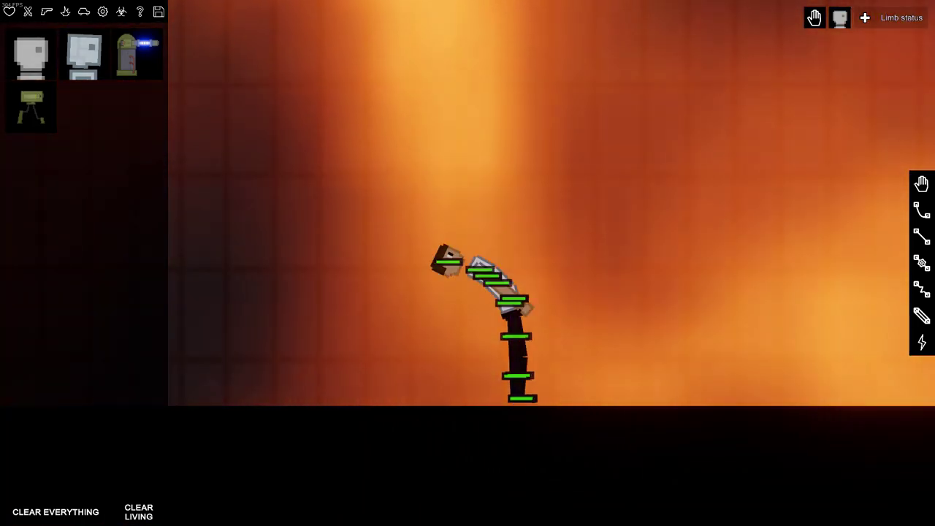
Fling the human left onto the floor, recentre on it, and throw it upward
drag(482, 278, 219, 329)
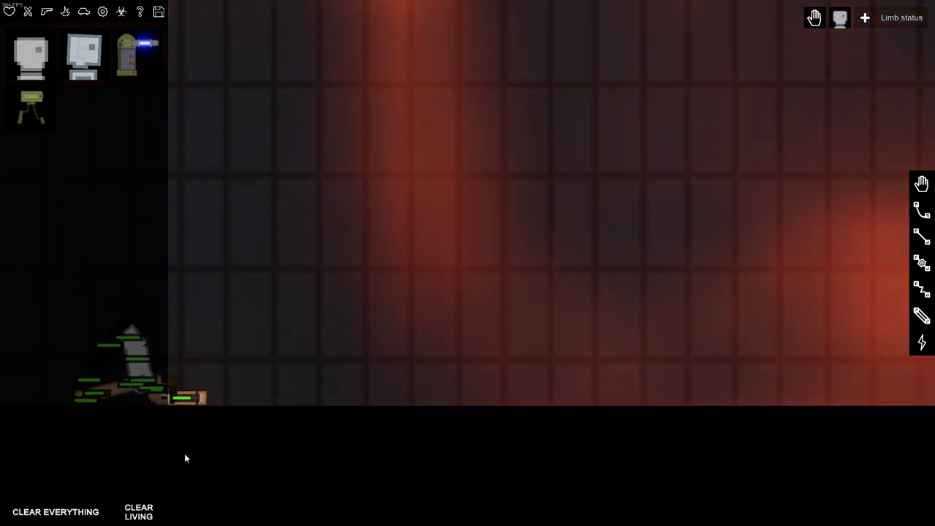
middle_click(184, 453)
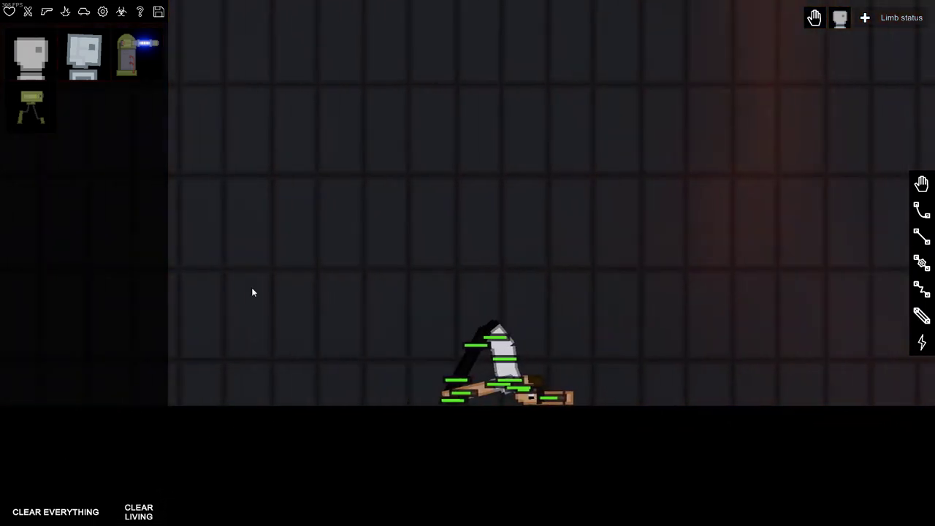
drag(567, 392, 409, 59)
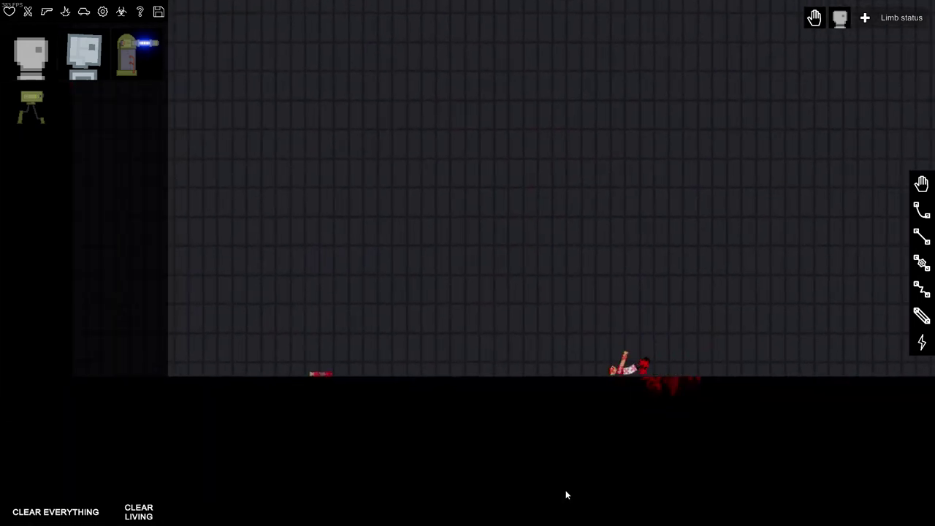
scroll(566, 495, up, 3)
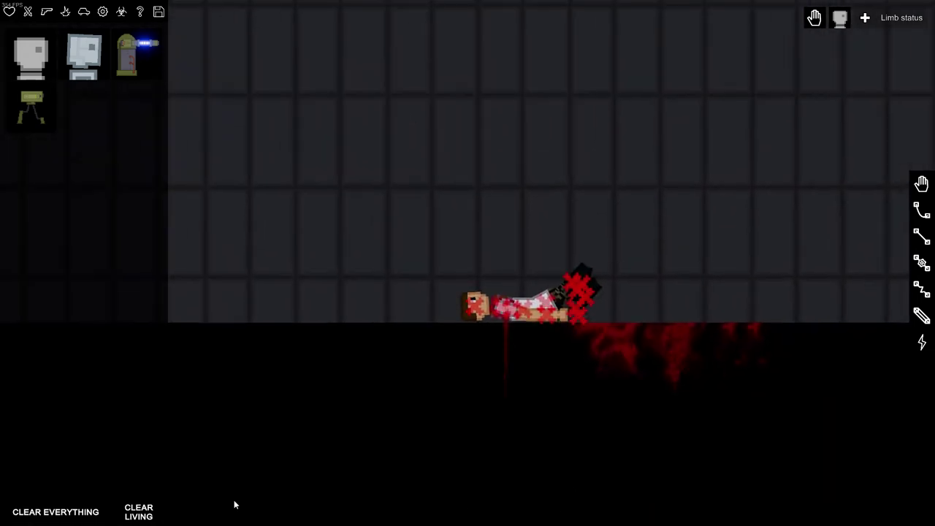
Clear all living things, then spawn two androids and a human to their left
click(139, 512)
click(507, 227)
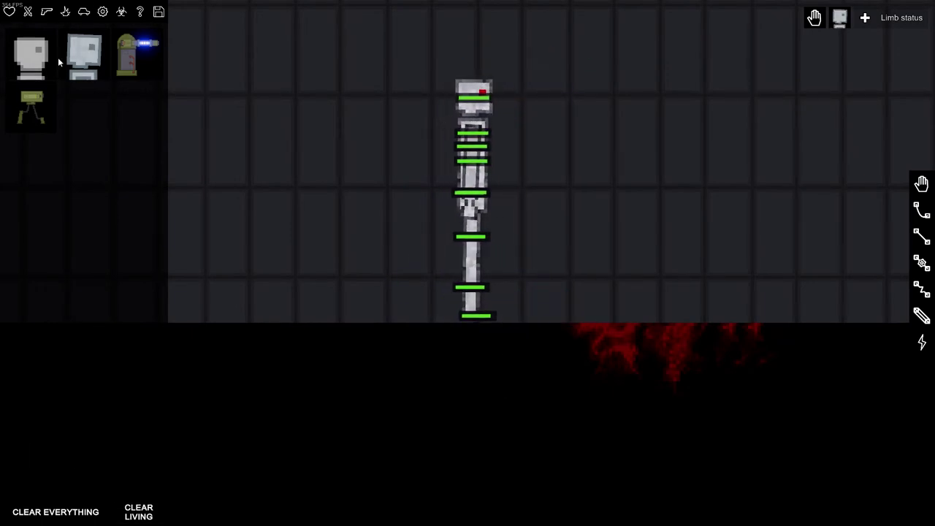
click(594, 133)
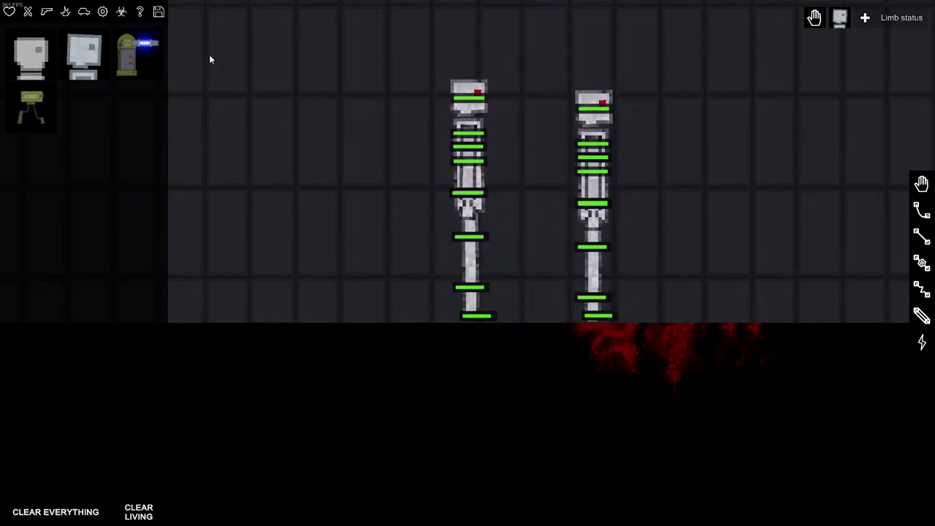
click(35, 54)
click(285, 173)
Spawn a sword beside the human and drive it into the human
click(47, 11)
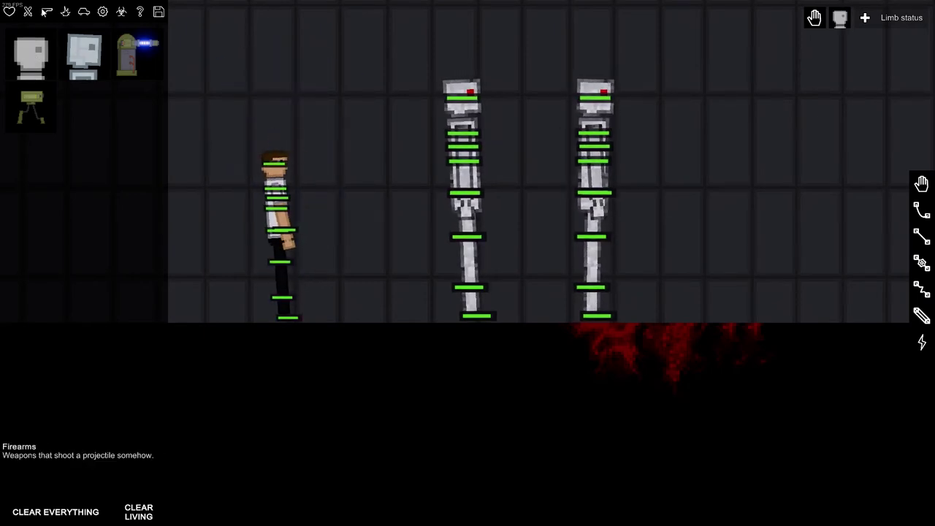
click(136, 214)
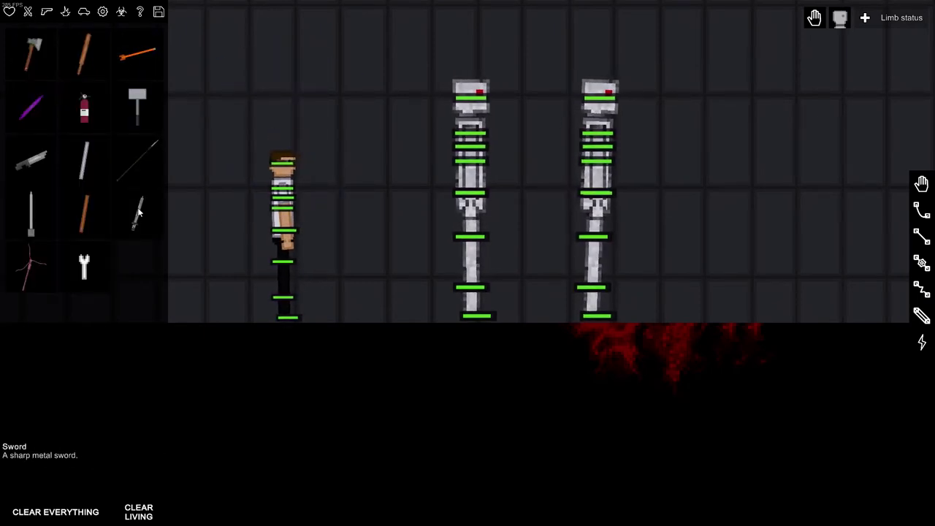
click(312, 241)
click(315, 307)
mouse_move(314, 310)
mouse_down()
mouse_move(426, 226)
mouse_move(237, 228)
mouse_move(680, 132)
mouse_move(491, 152)
mouse_move(603, 266)
mouse_move(447, 190)
mouse_move(628, 249)
mouse_up()
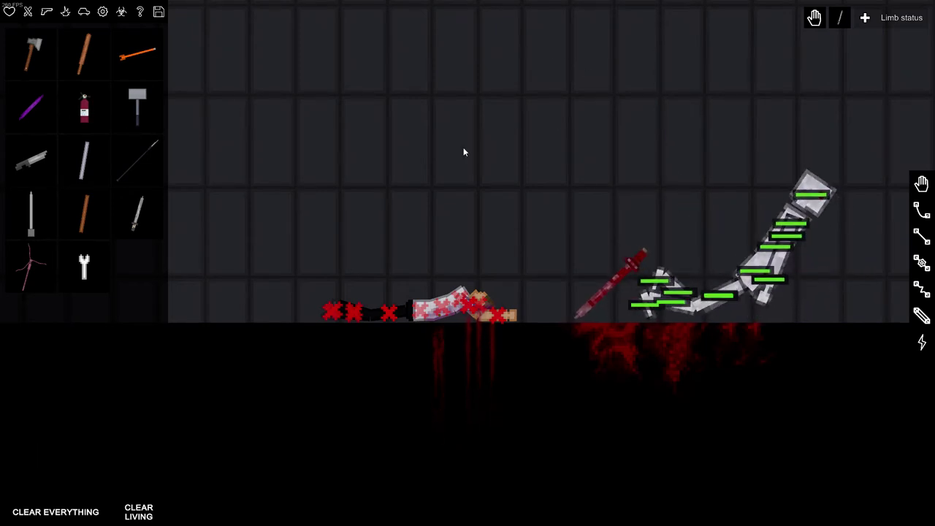
drag(607, 292, 512, 296)
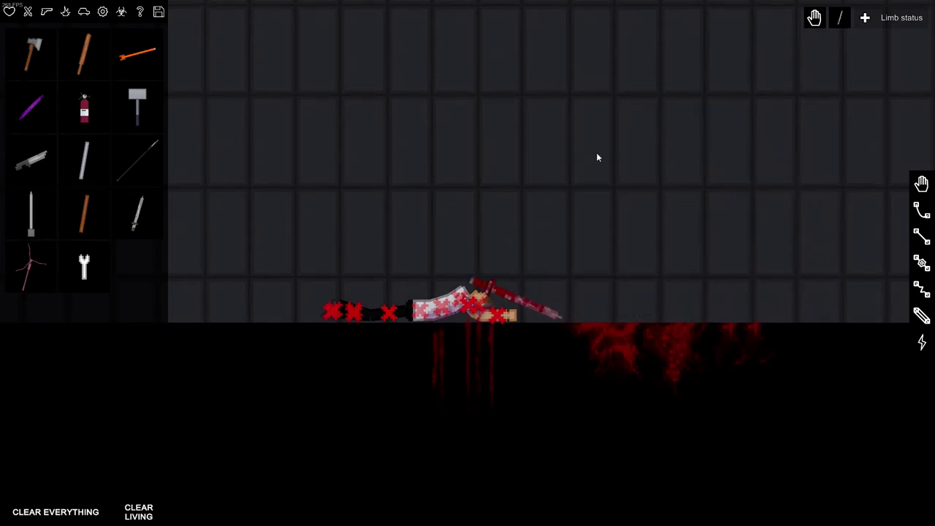
scroll(597, 157, down, 4)
scroll(644, 194, down, 4)
scroll(586, 205, down, 3)
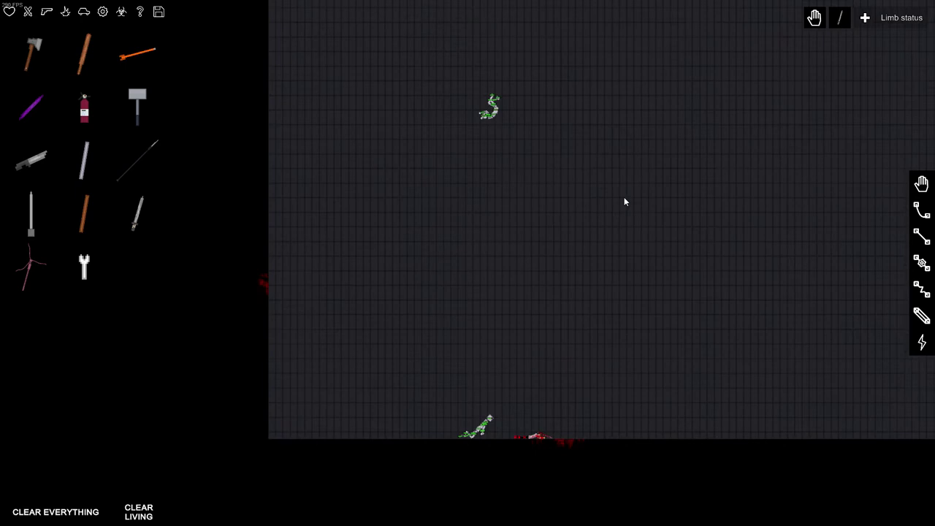
scroll(624, 202, up, 4)
scroll(625, 201, up, 3)
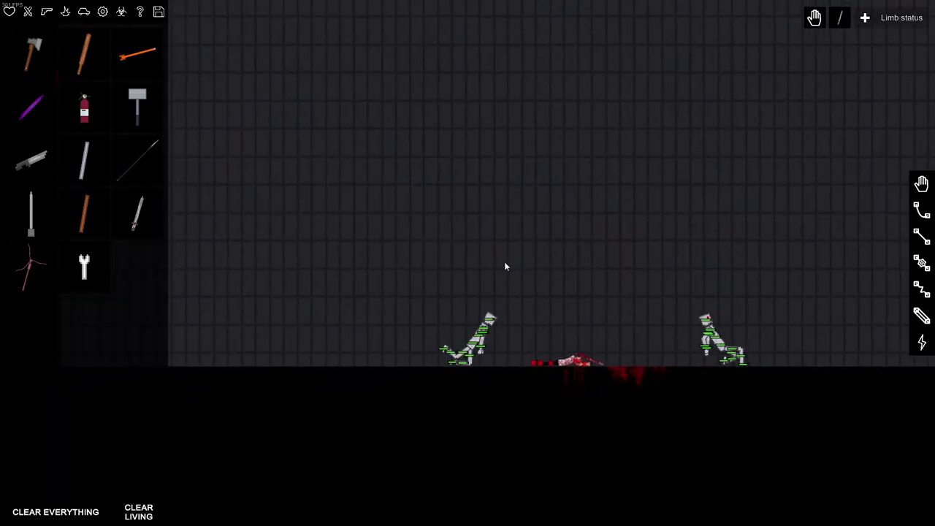
scroll(505, 267, up, 3)
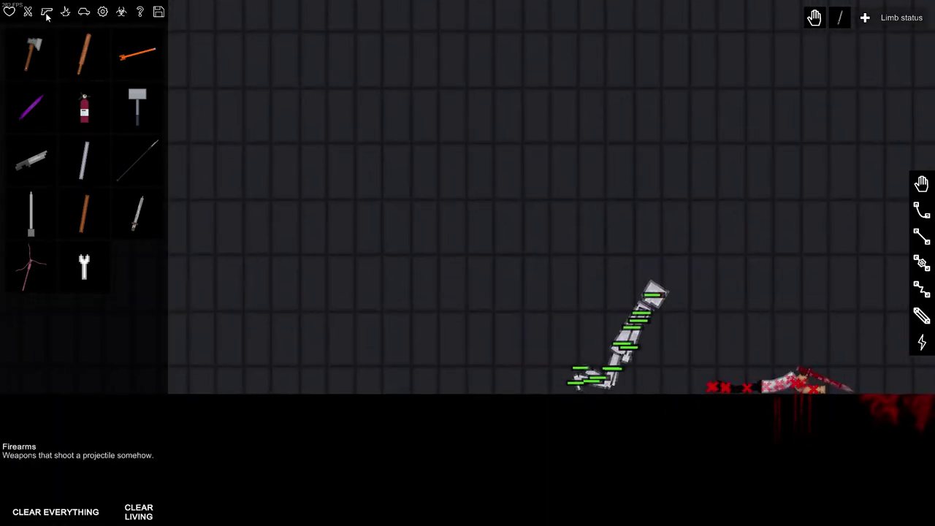
Spawn and drag a small gun near the android, then clear everything
click(47, 11)
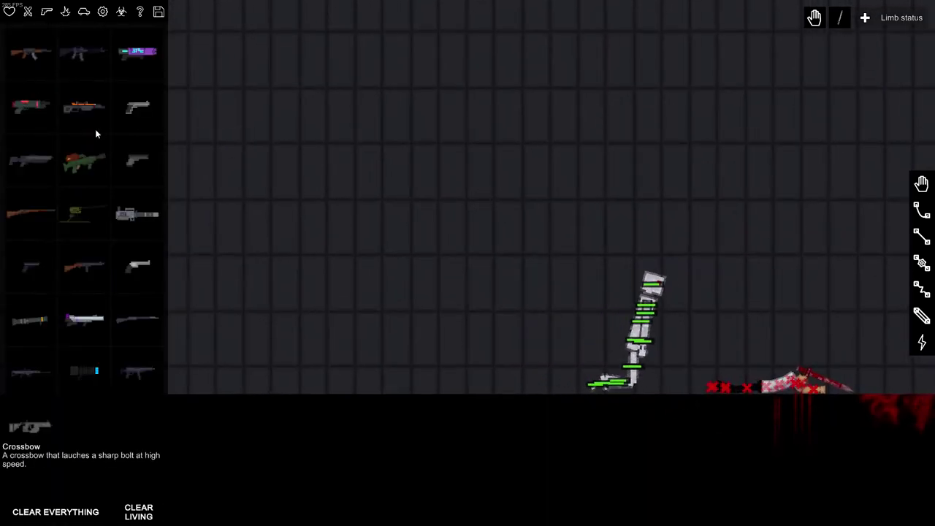
click(512, 338)
drag(519, 386, 758, 200)
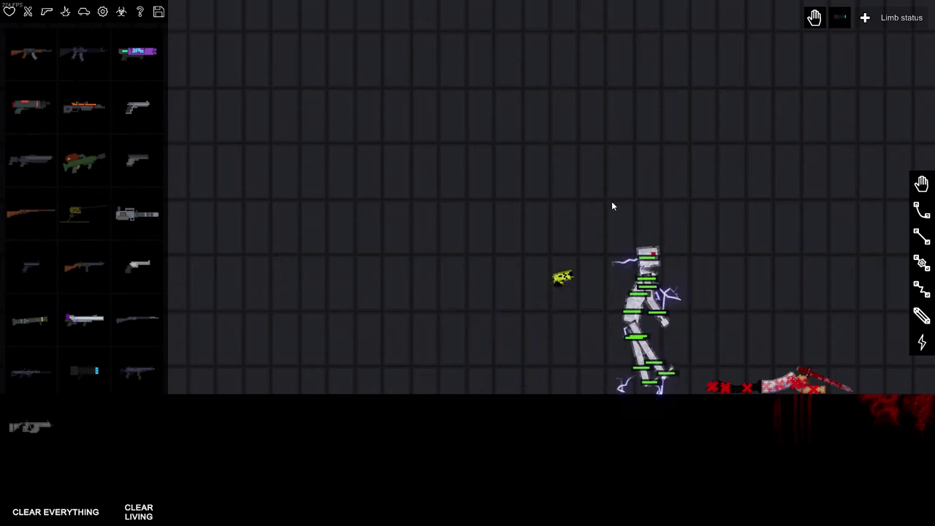
click(71, 516)
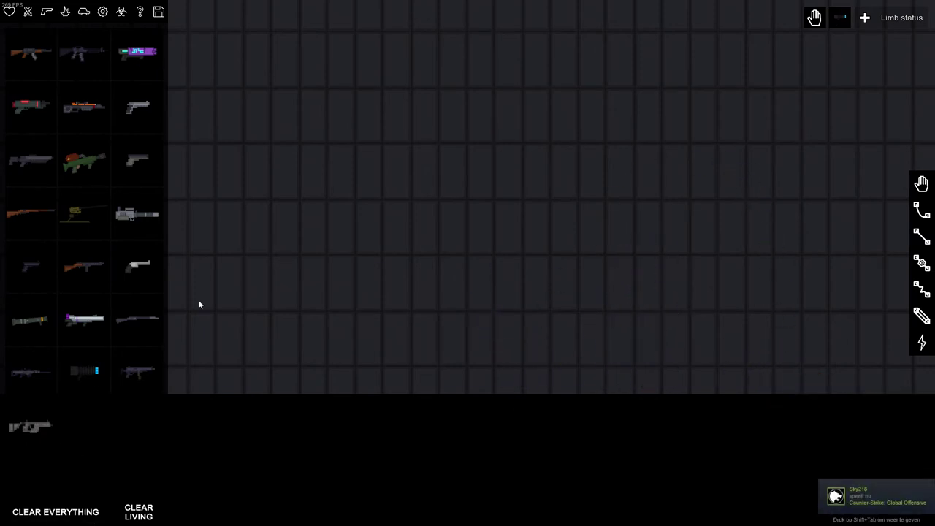
Spawn the saved dark figure from the saved contraptions list into the room
click(157, 13)
scroll(92, 292, down, 3)
scroll(92, 314, down, 3)
scroll(92, 332, down, 2)
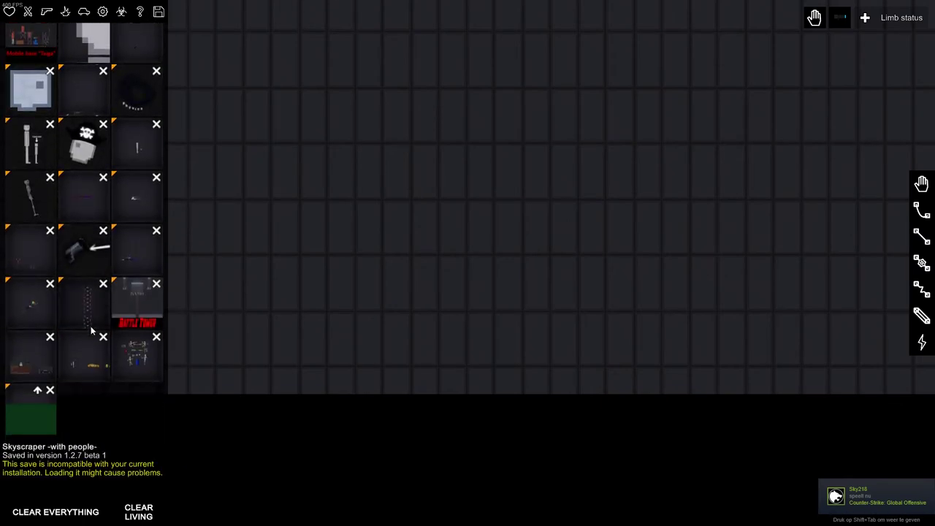
scroll(92, 333, up, 3)
scroll(114, 253, up, 3)
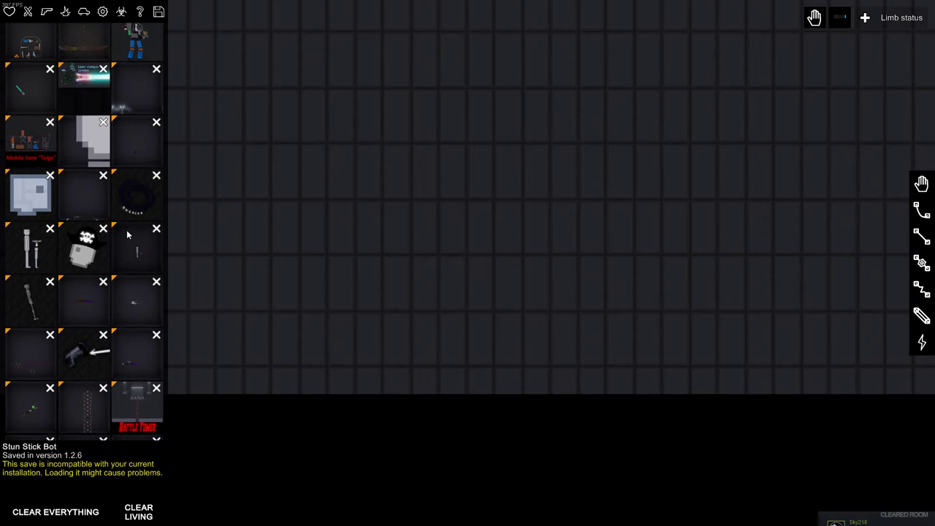
scroll(127, 230, up, 3)
scroll(127, 229, up, 3)
scroll(127, 229, up, 3)
scroll(127, 230, up, 3)
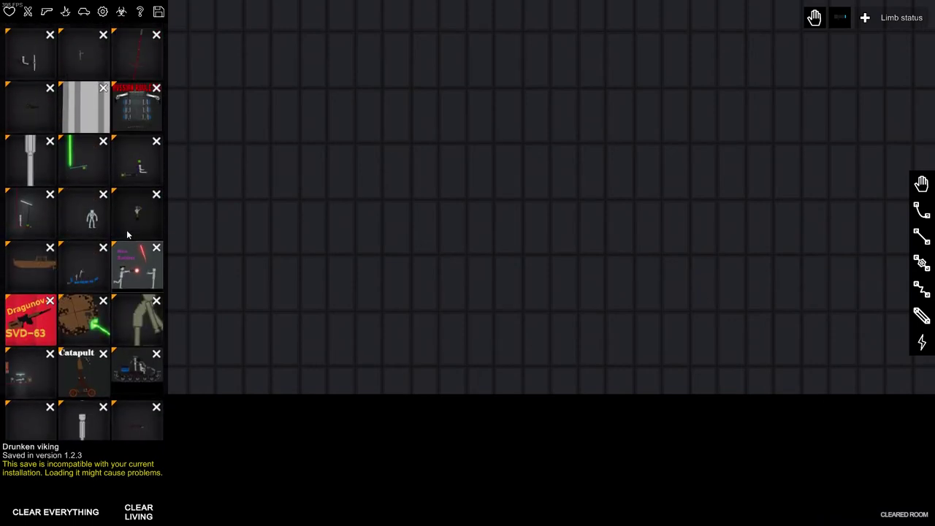
scroll(126, 230, down, 1)
scroll(127, 231, down, 5)
scroll(127, 232, down, 3)
scroll(110, 249, down, 4)
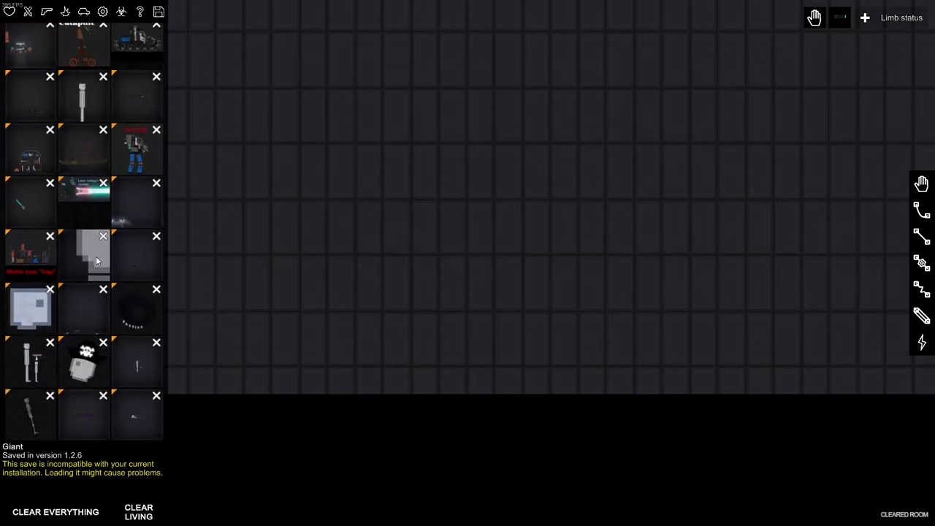
scroll(97, 260, down, 3)
click(86, 241)
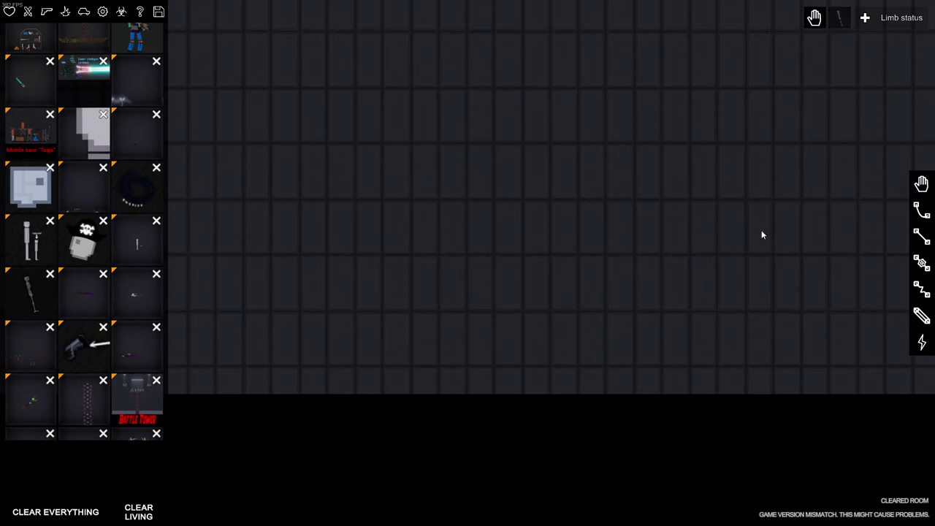
click(627, 234)
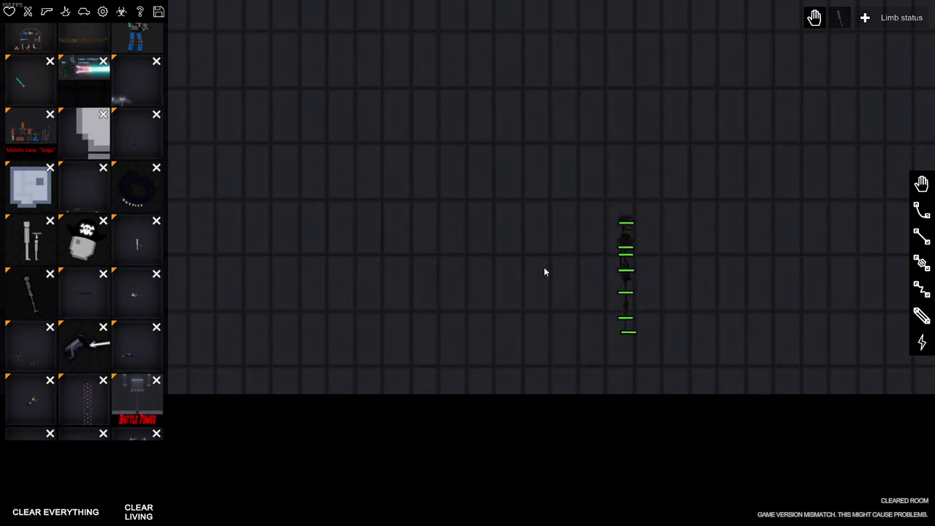
Pick a firearm and pull the sparking yellow device away from the figure
click(10, 11)
click(47, 11)
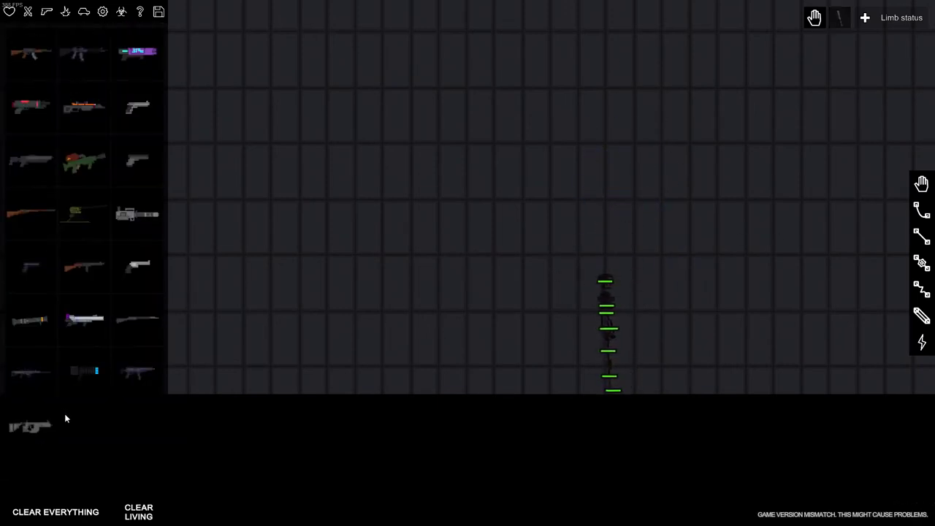
click(85, 372)
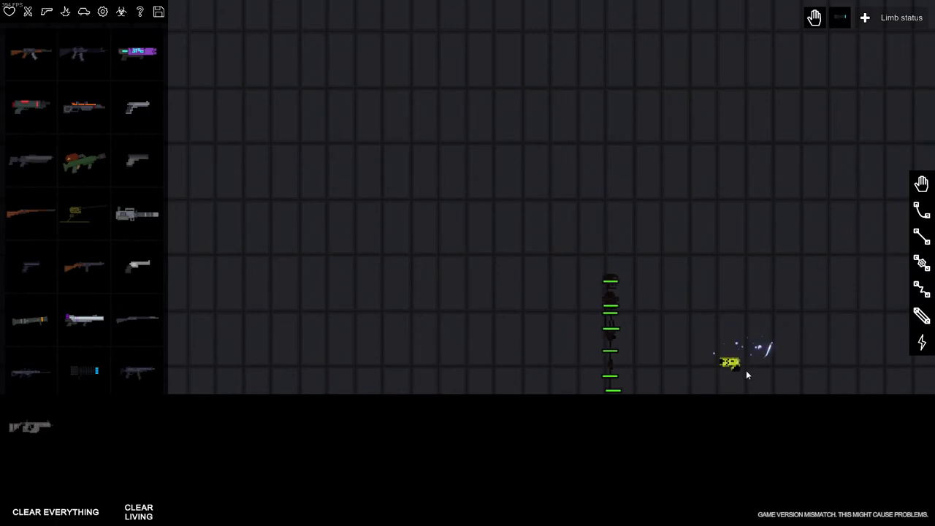
drag(675, 327, 739, 345)
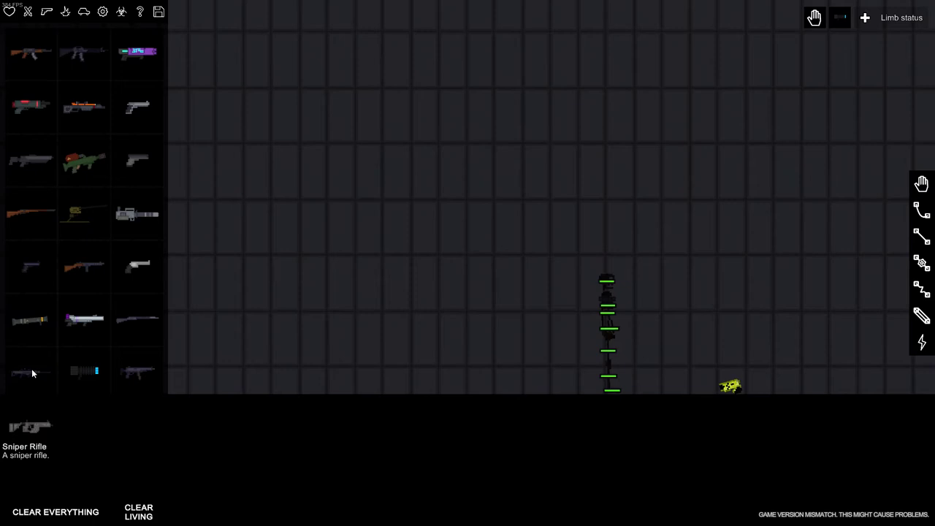
scroll(439, 331, up, 1)
Spawn a sniper rifle, fire it at the figure, then clear all living things
click(395, 398)
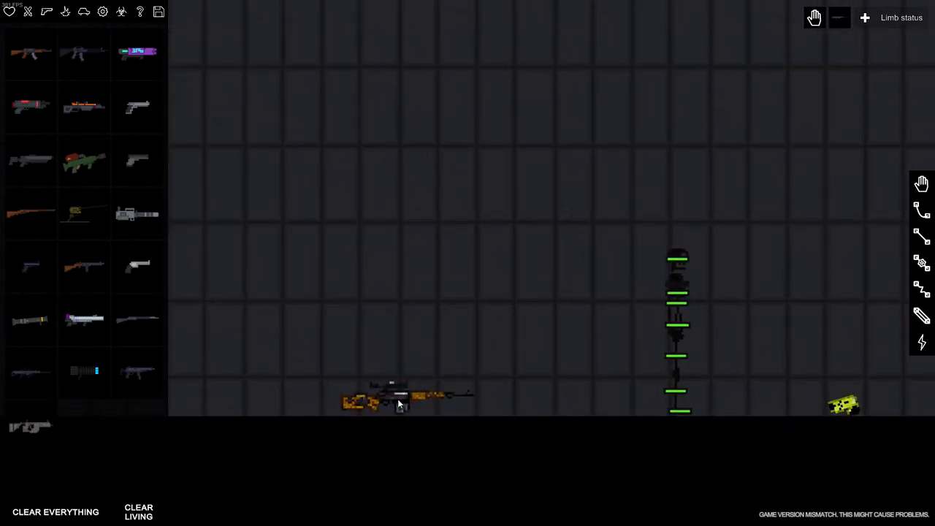
mouse_move(338, 287)
mouse_down()
mouse_move(382, 325)
mouse_move(385, 307)
mouse_move(404, 334)
mouse_move(409, 329)
mouse_up()
key(f)
key(f)
key(f)
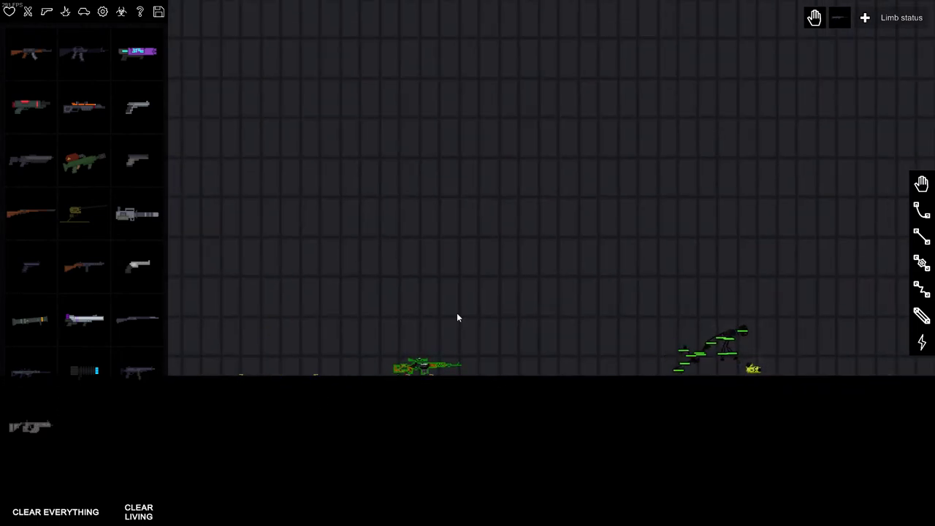
click(139, 511)
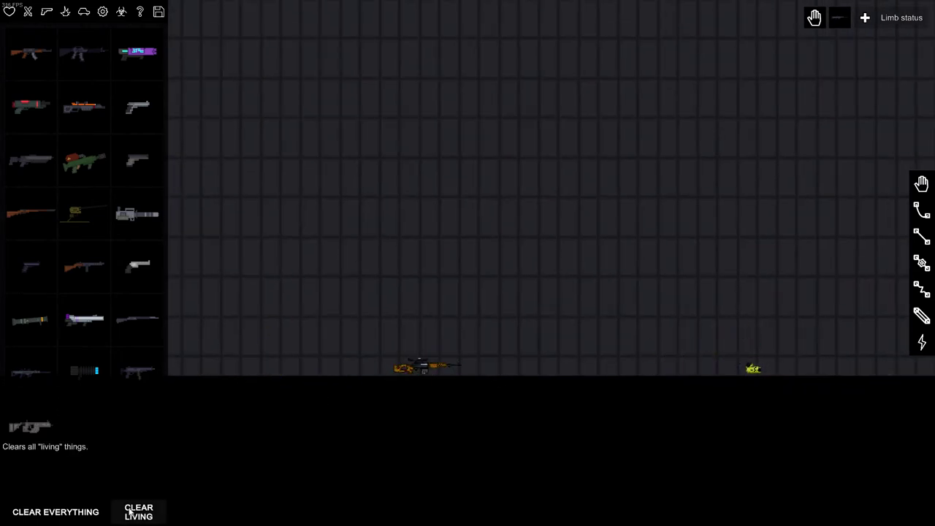
Spawn a human, a minigun and a rocket launcher, then select the submachine gun
click(10, 12)
click(30, 55)
click(657, 314)
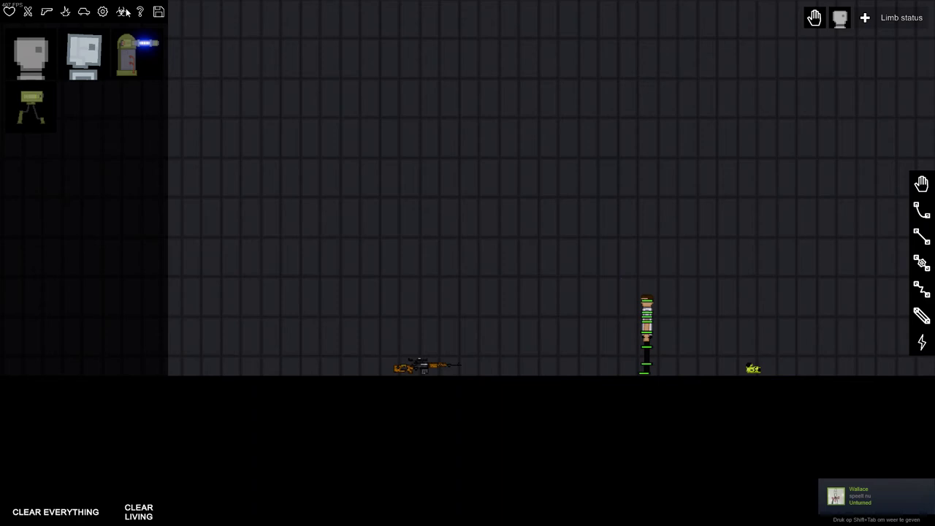
click(47, 11)
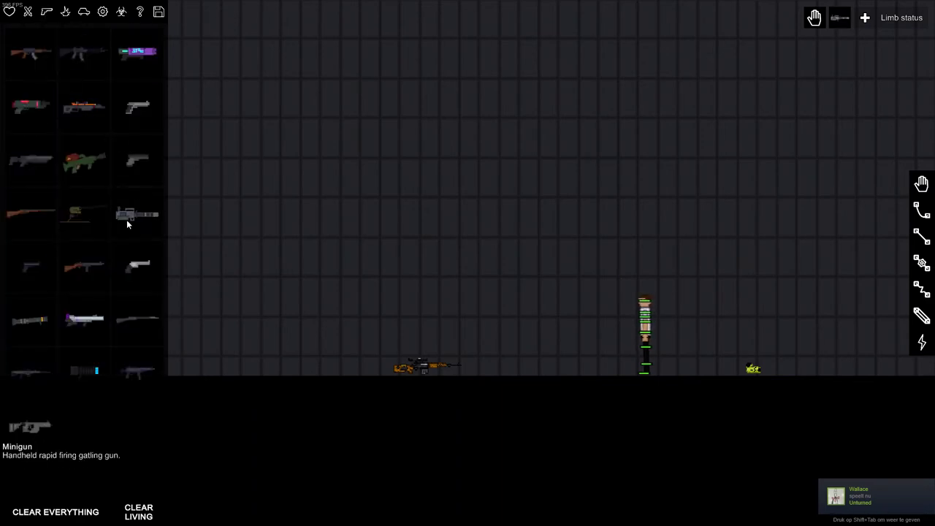
click(307, 320)
scroll(312, 433, up, 3)
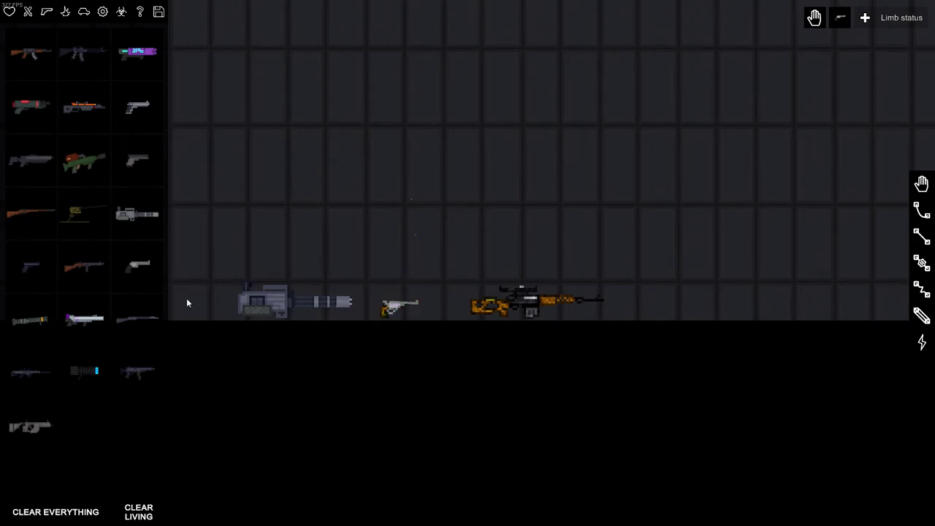
click(29, 321)
click(687, 293)
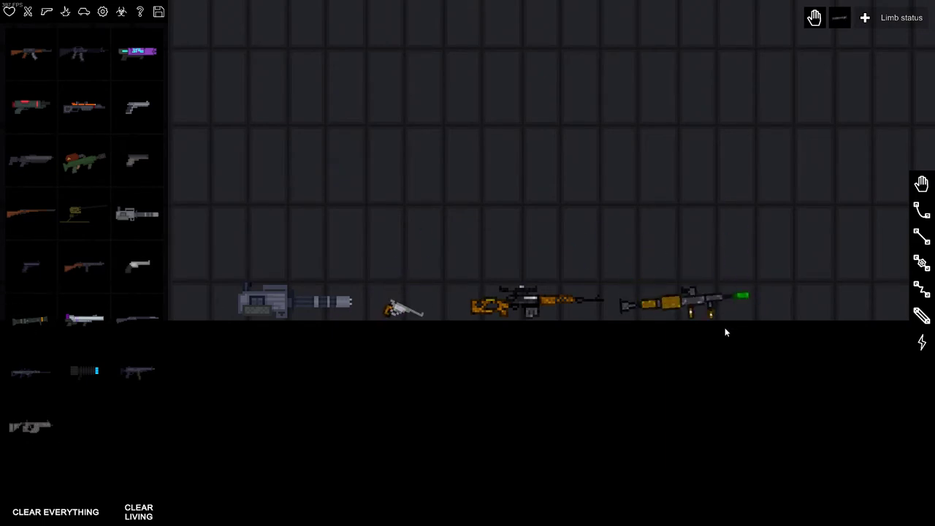
scroll(726, 332, down, 3)
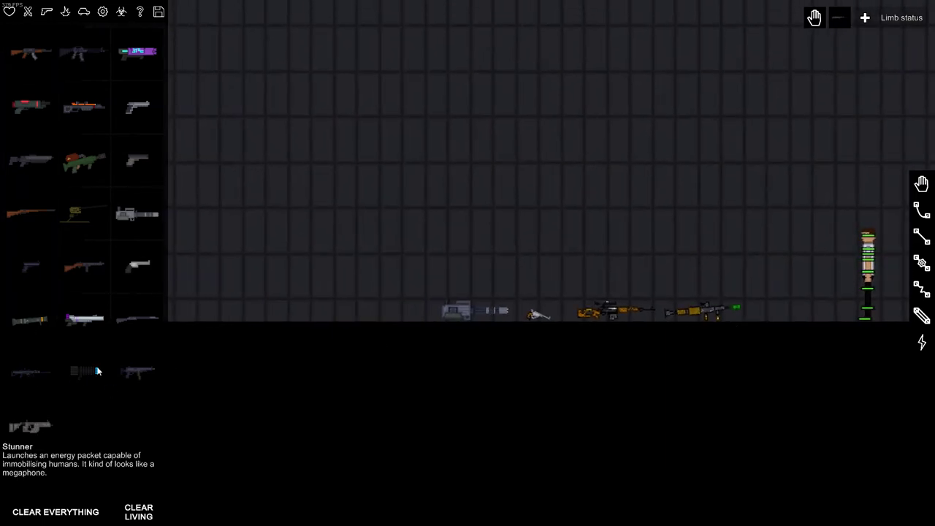
scroll(300, 339, up, 2)
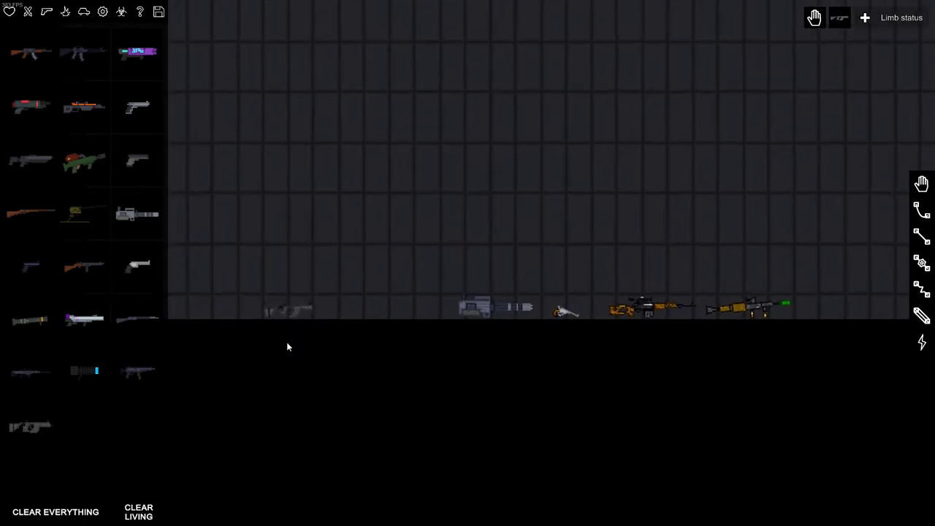
click(133, 371)
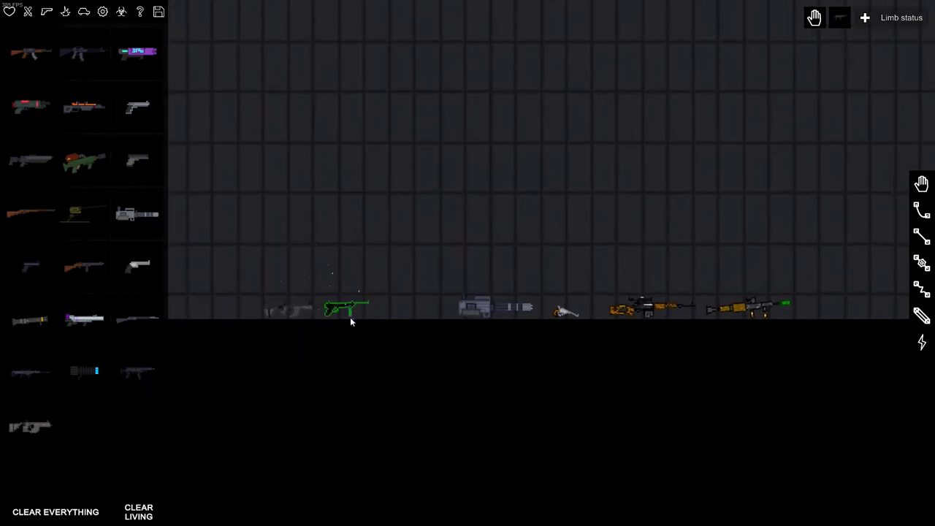
Lift the minigun into the air and sweep its fire onto the human
drag(493, 304, 478, 246)
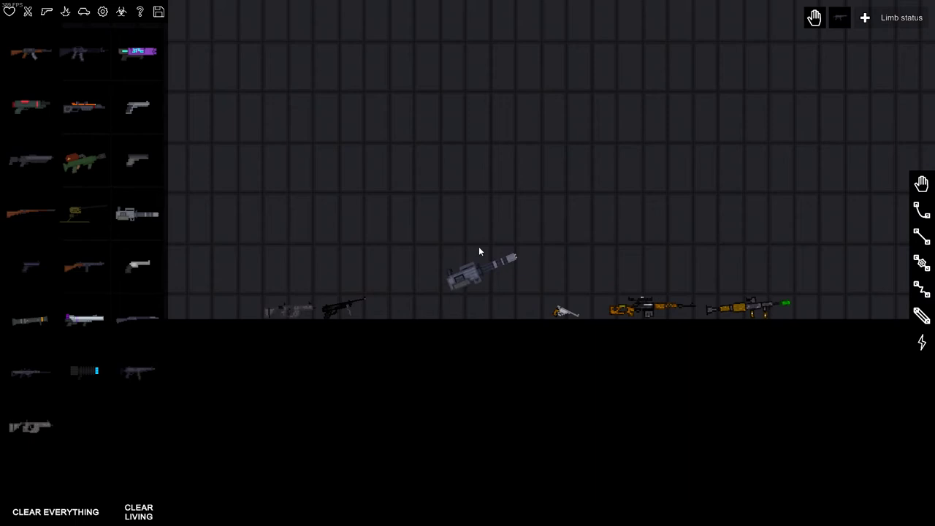
mouse_move(486, 208)
mouse_down()
mouse_move(459, 170)
mouse_move(399, 166)
mouse_up()
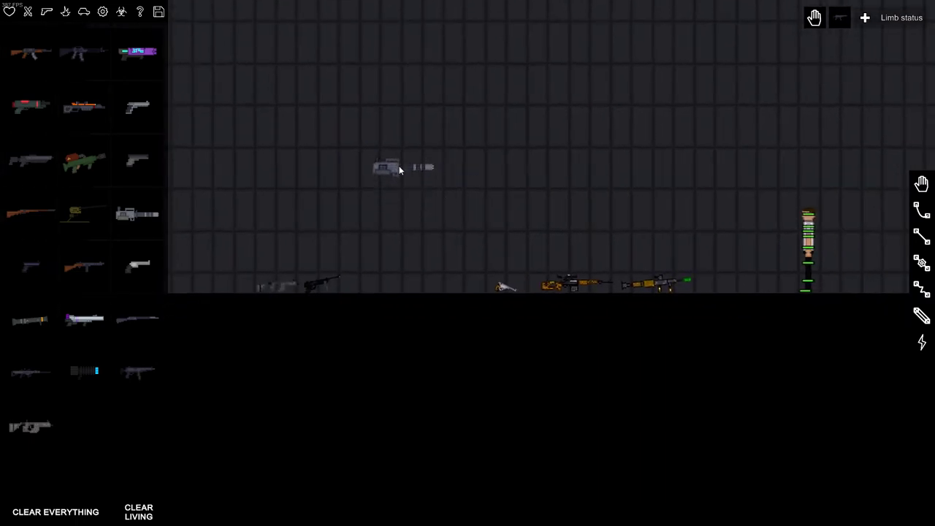
key(f)
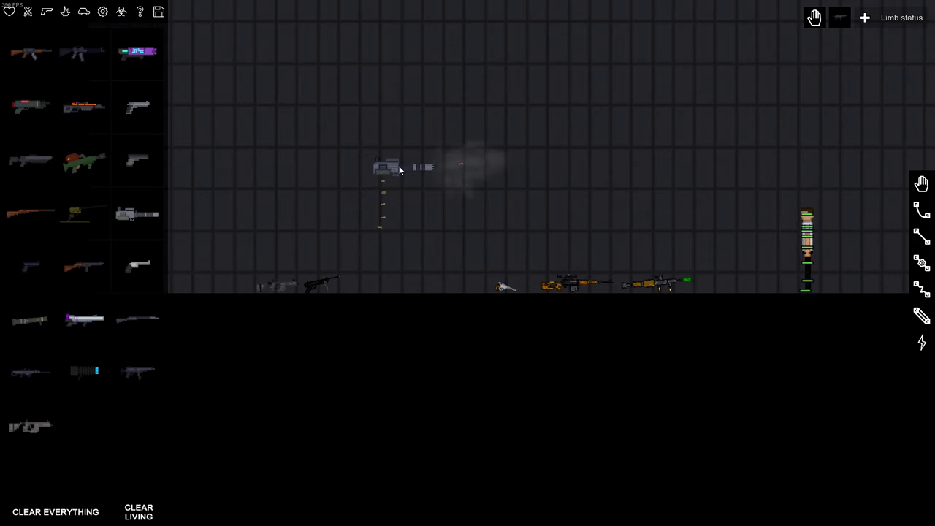
drag(404, 177, 412, 229)
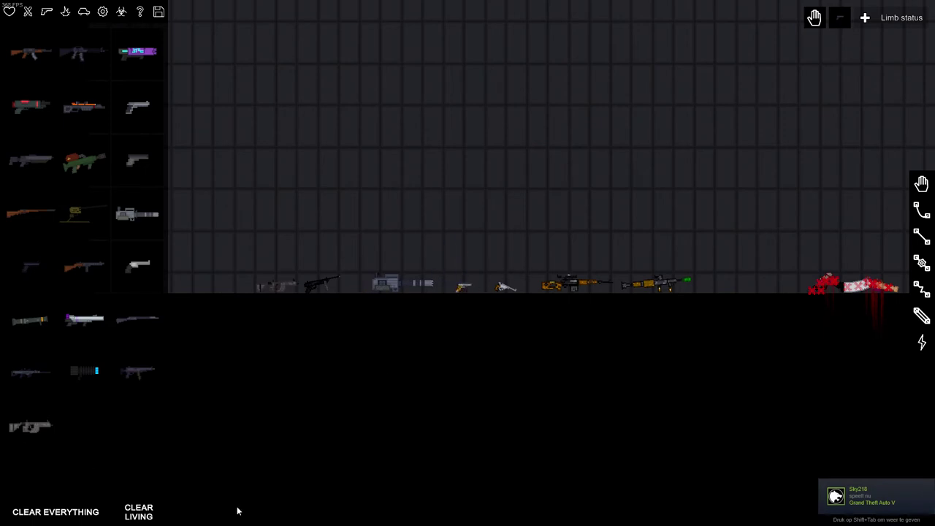
Clear the human's remains and drop two rifles onto the minigun pile
click(138, 512)
scroll(348, 402, up, 3)
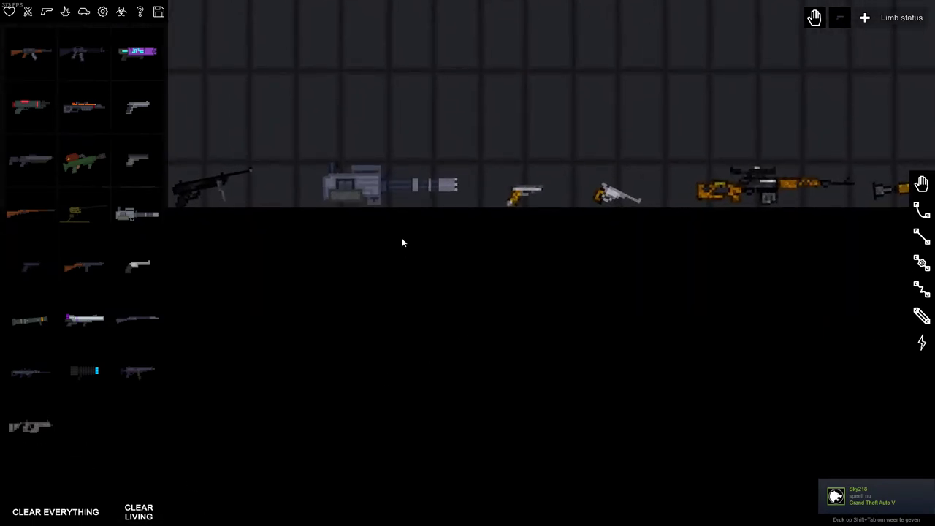
scroll(401, 241, down, 2)
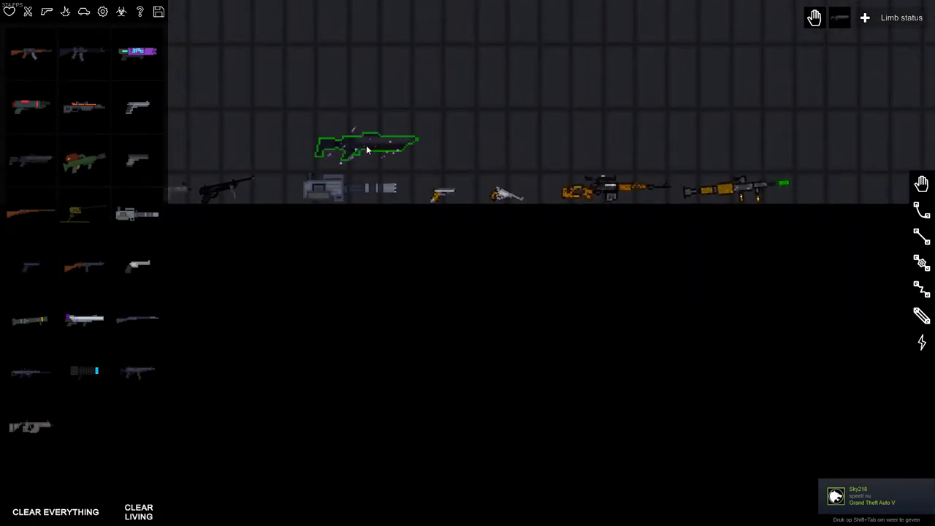
drag(366, 145, 366, 150)
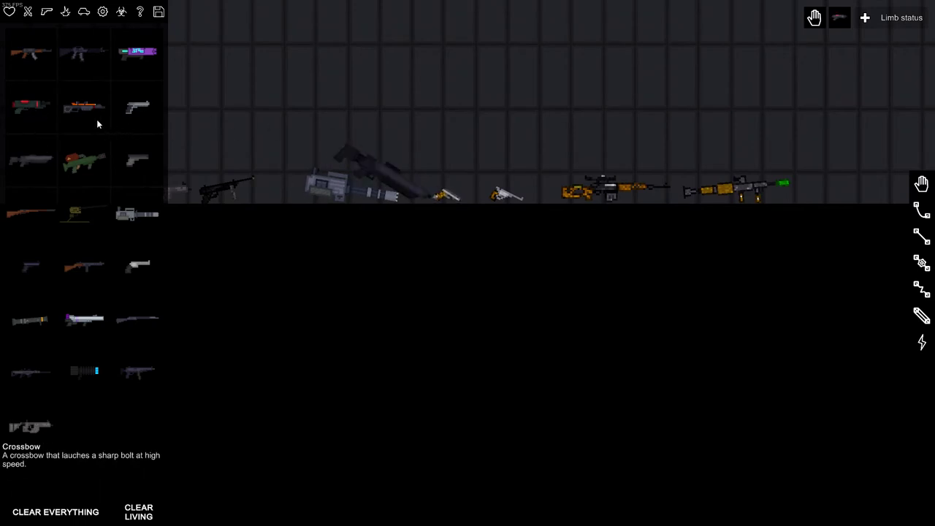
drag(381, 114, 380, 116)
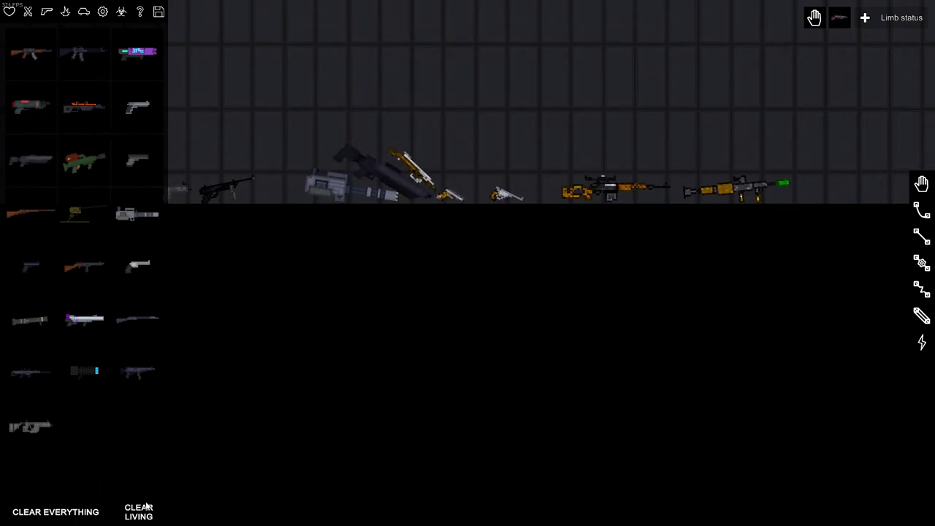
Clear everything from the room, pan toward the left wall and show the Melee weapons
click(56, 511)
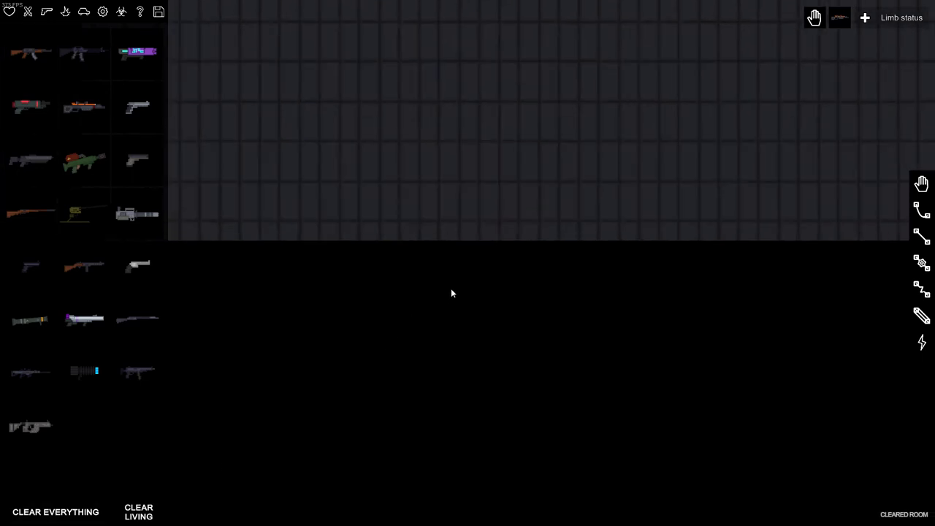
drag(437, 278, 646, 337)
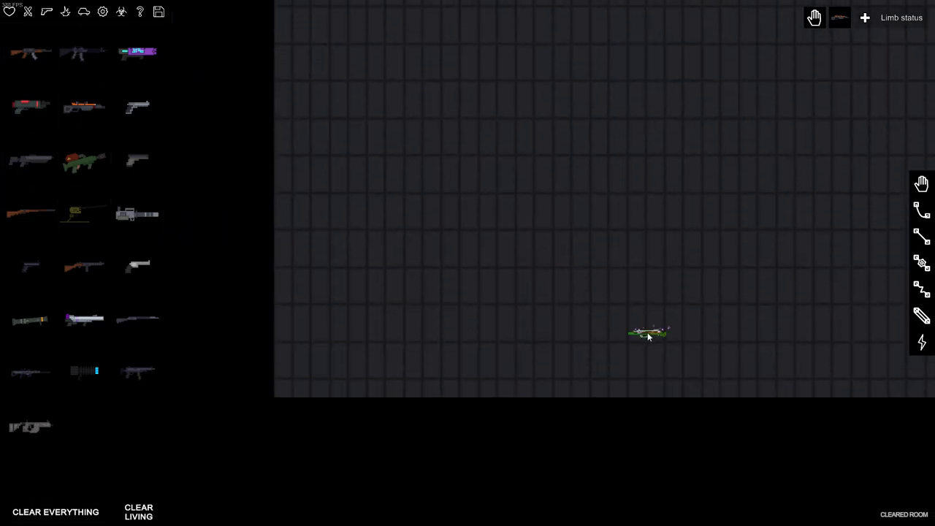
click(10, 11)
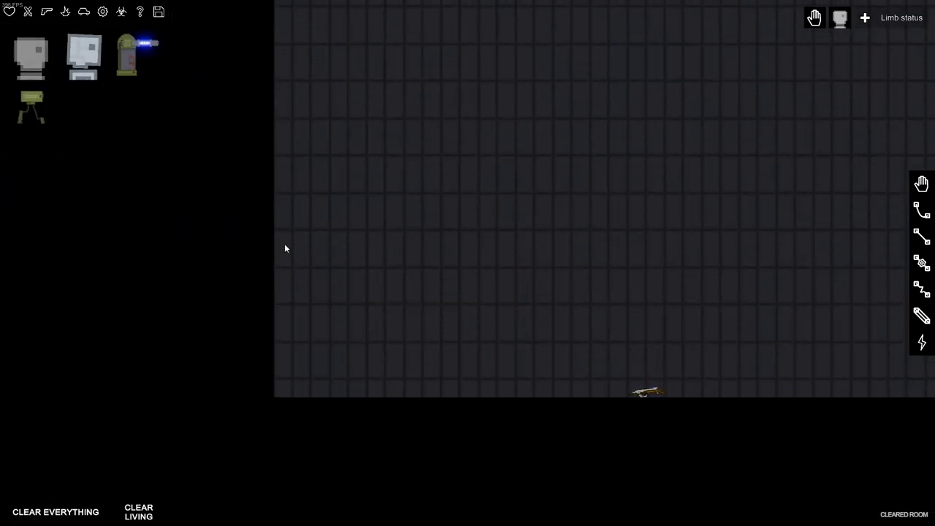
click(46, 11)
click(28, 11)
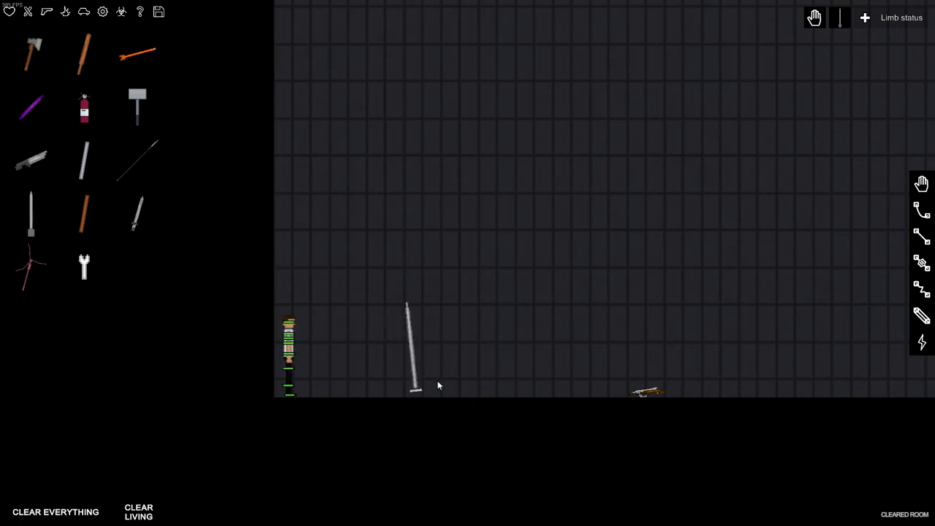
Push the long sword into the human, then pick up the floor crossbow and aim it at him
drag(462, 344, 313, 351)
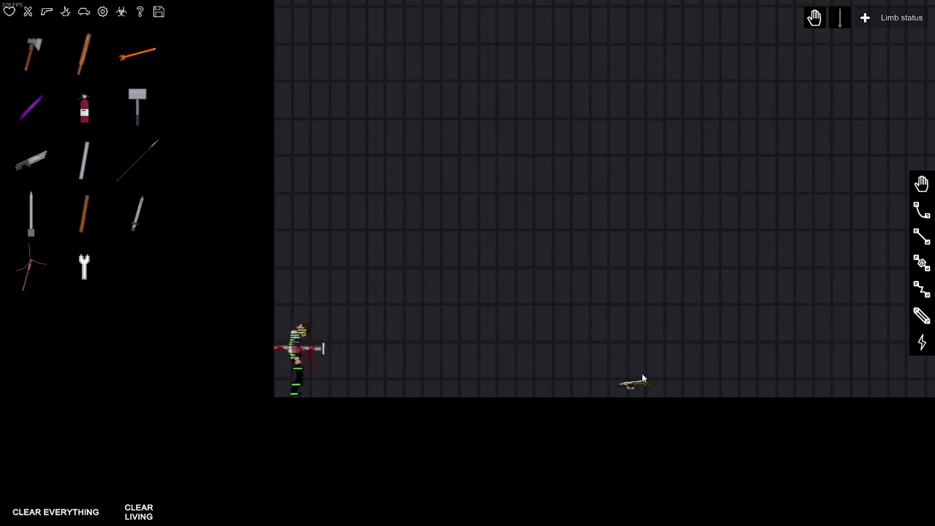
drag(625, 348, 638, 346)
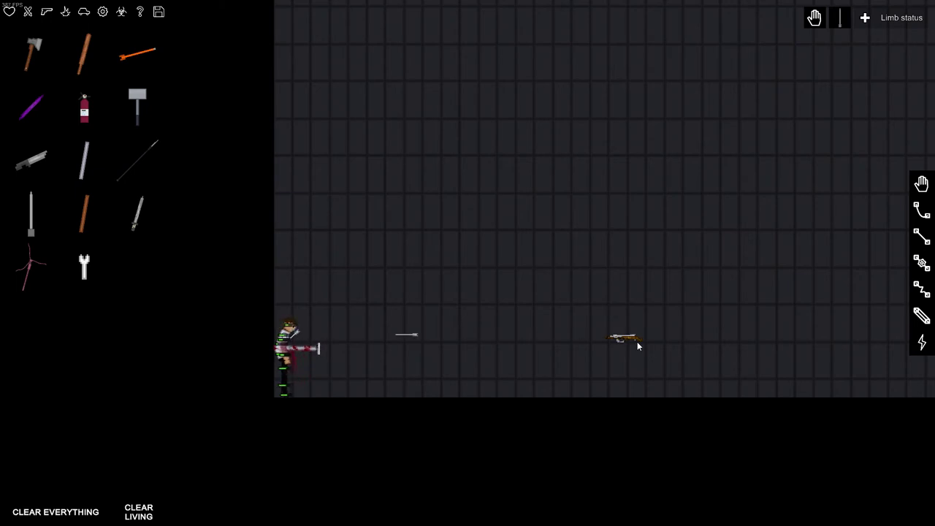
drag(637, 346, 596, 351)
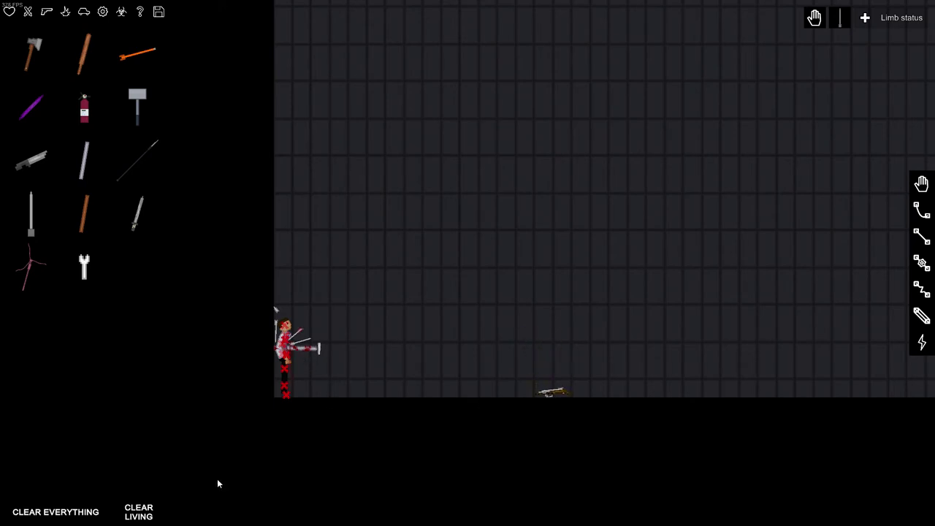
scroll(385, 349, up, 2)
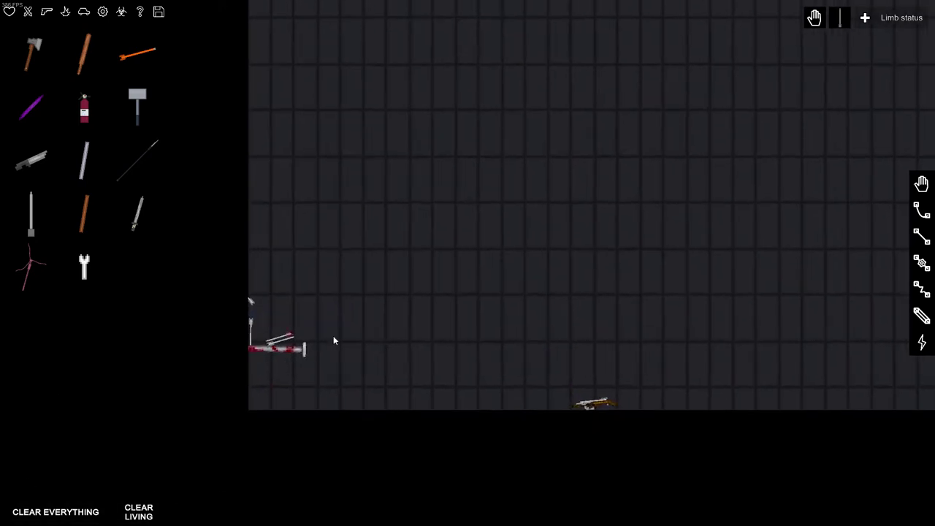
Spawn a pink worm staff, then delete it from its right-click menu
click(33, 275)
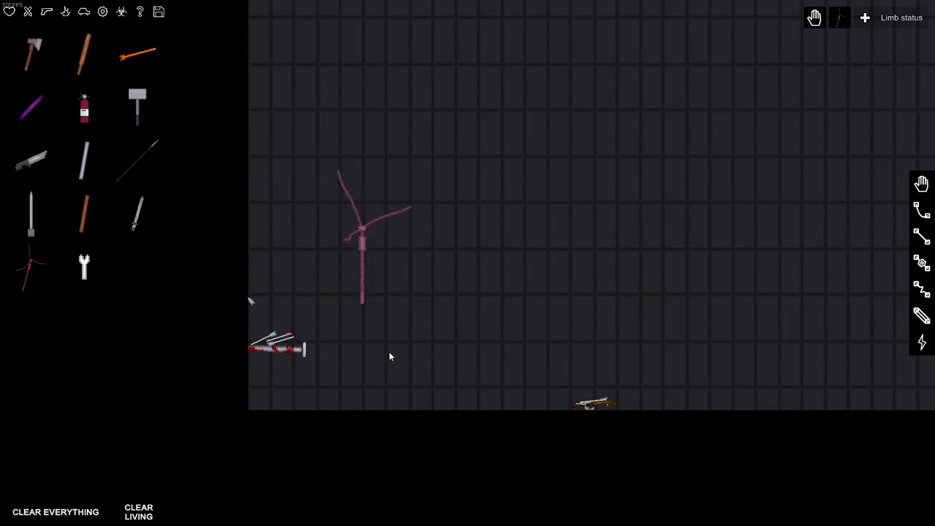
right_click(361, 372)
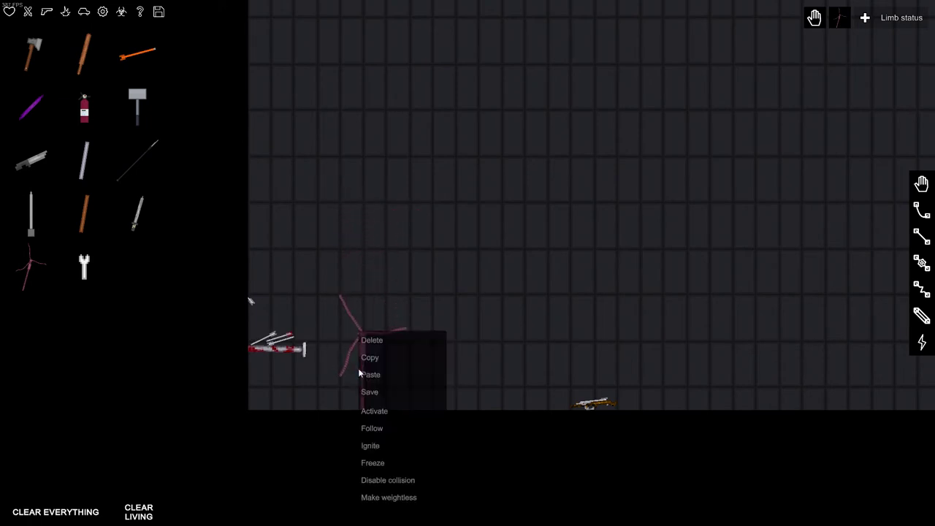
click(324, 341)
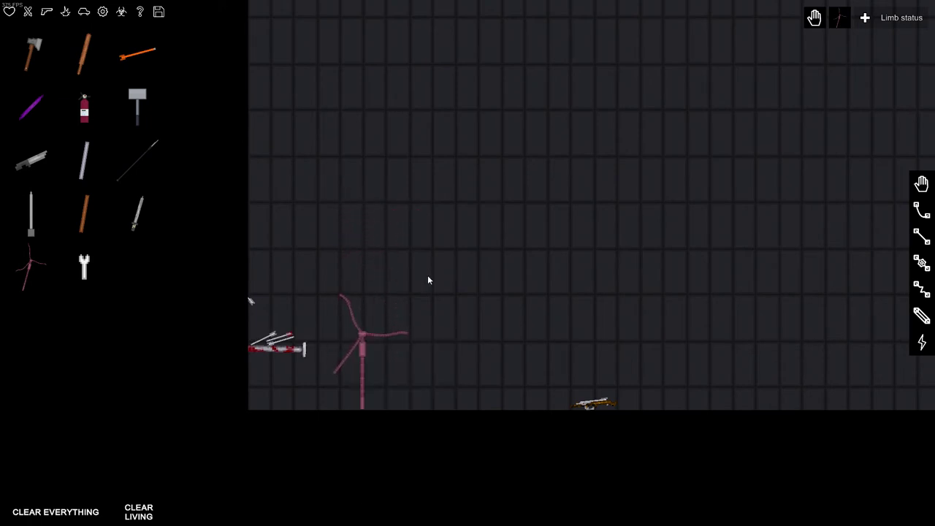
right_click(365, 354)
click(372, 339)
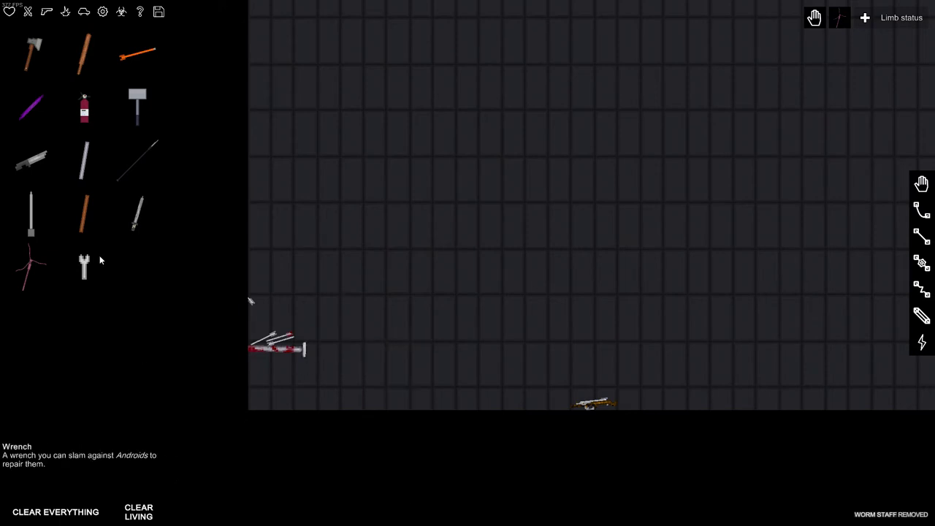
scroll(368, 442, up, 2)
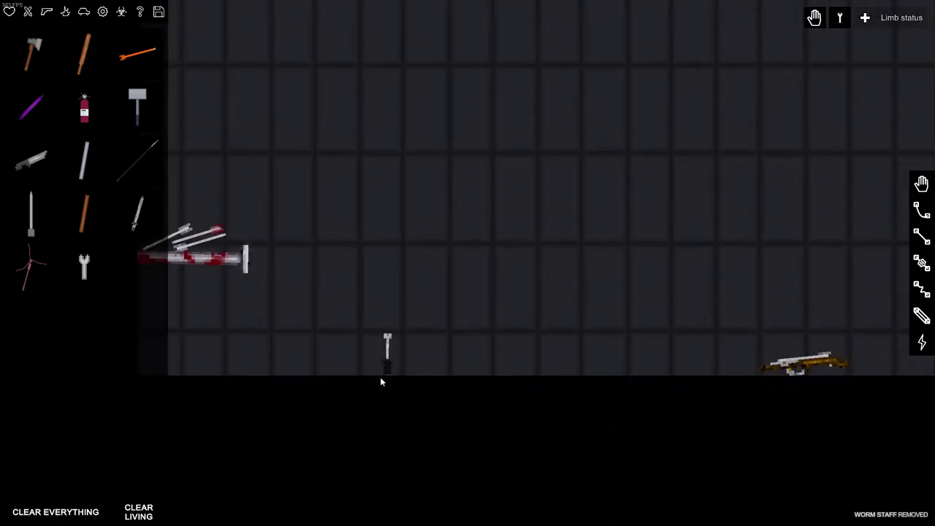
Carry the wrench leftward, then spawn a sledgehammer and a crossbow bolt beside it
drag(388, 351, 466, 324)
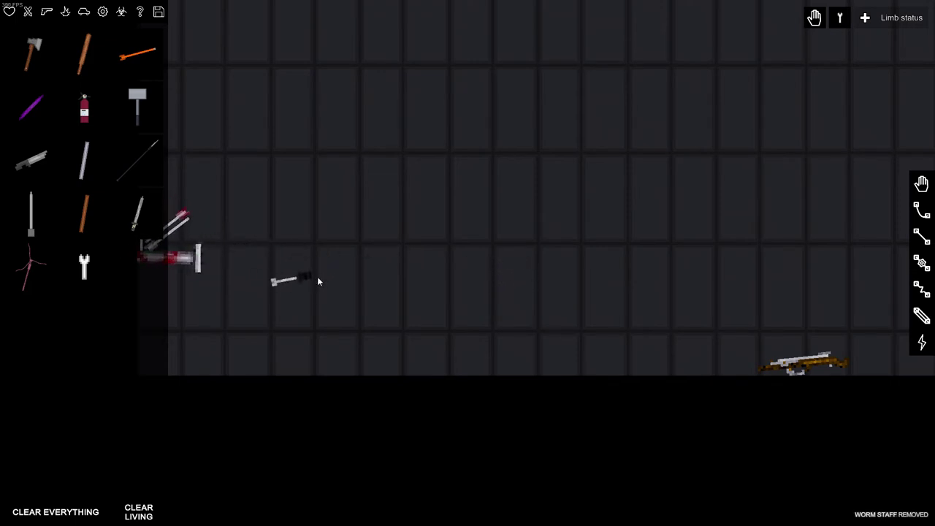
drag(423, 273, 301, 268)
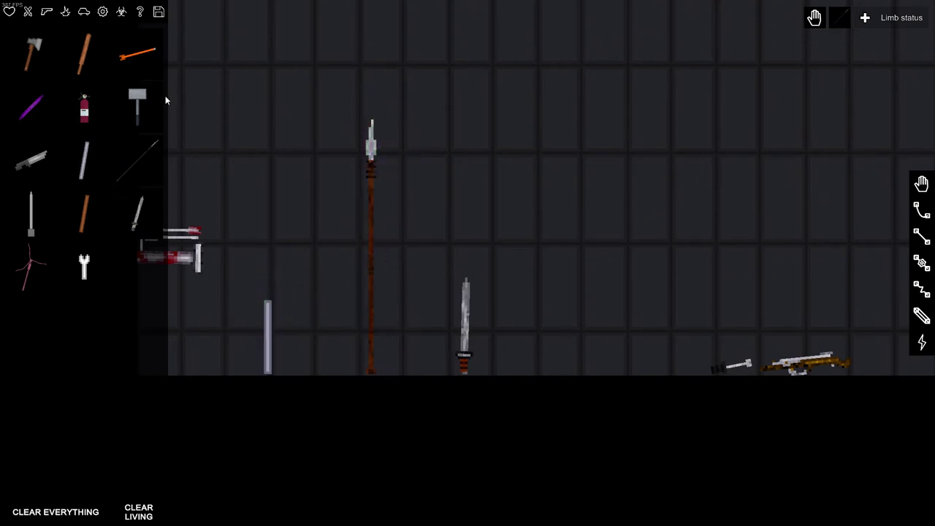
click(608, 320)
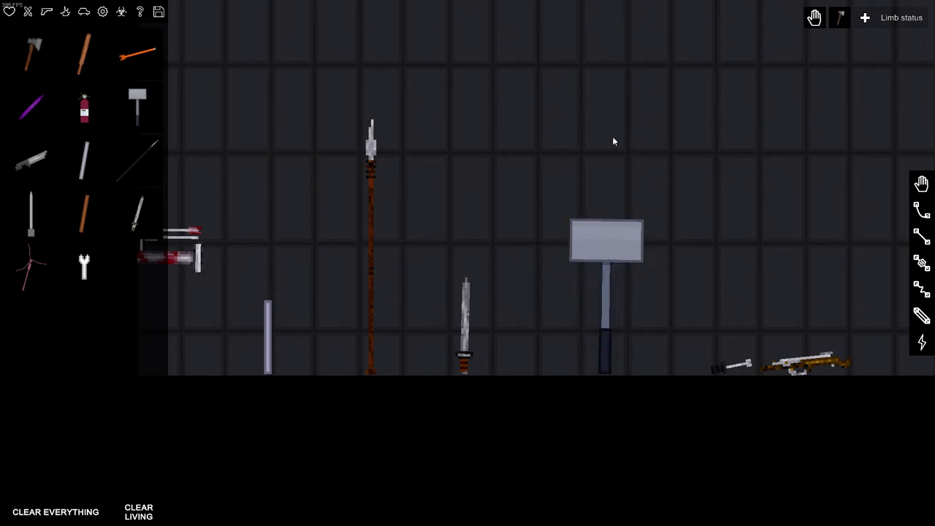
click(137, 52)
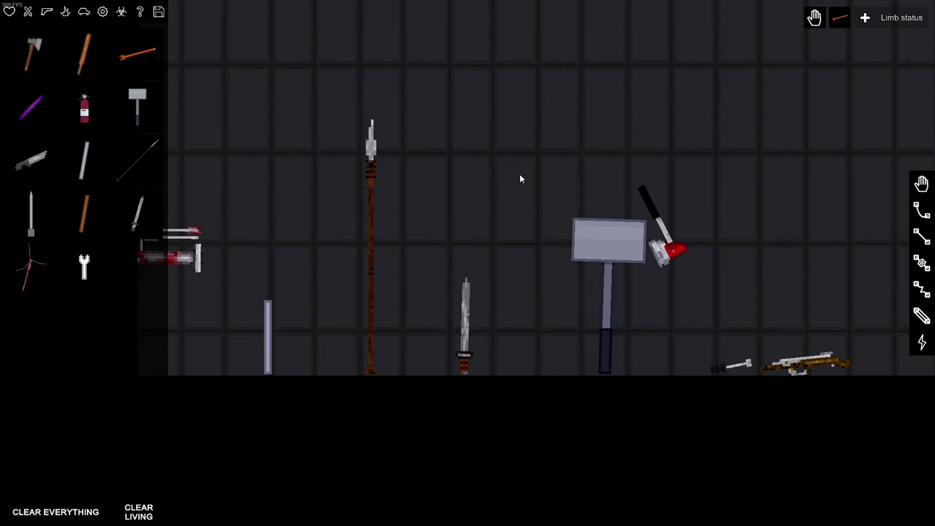
click(558, 311)
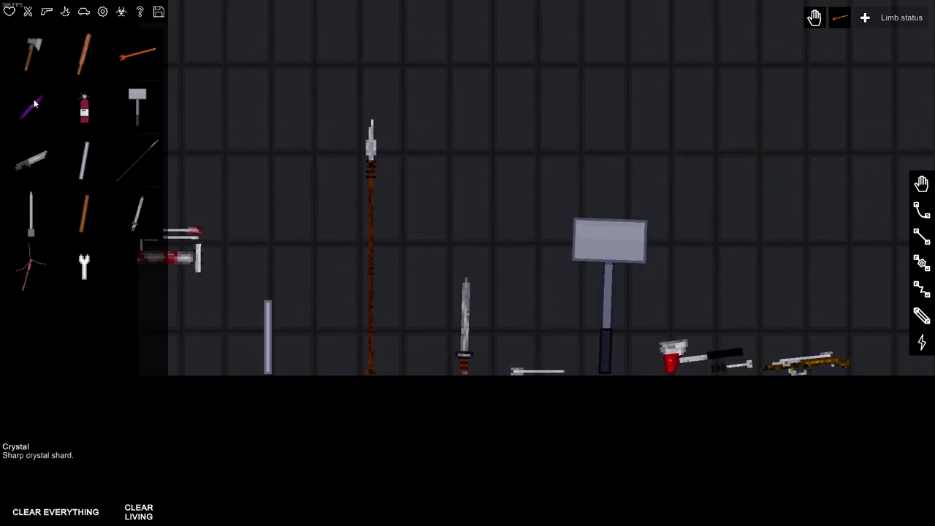
Spawn a fire extinguisher on the hammer and fling it to the left
click(600, 167)
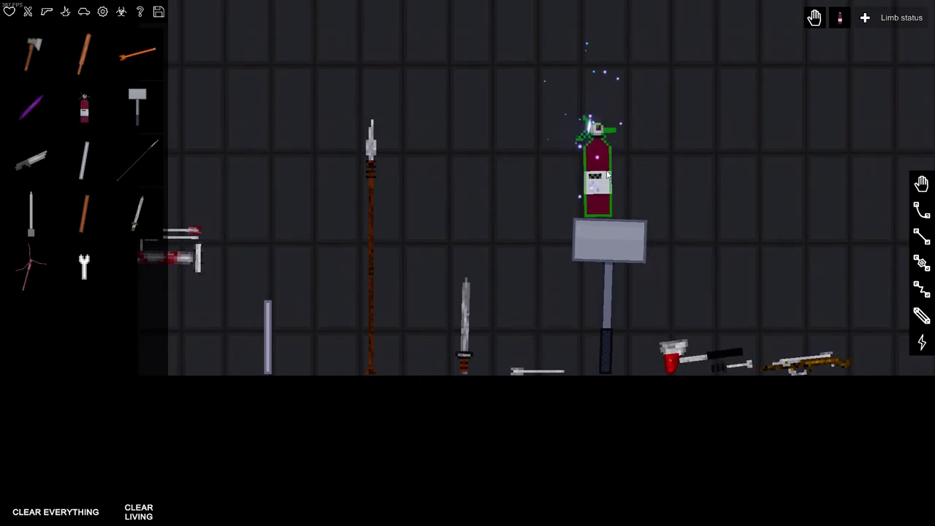
drag(611, 192, 507, 198)
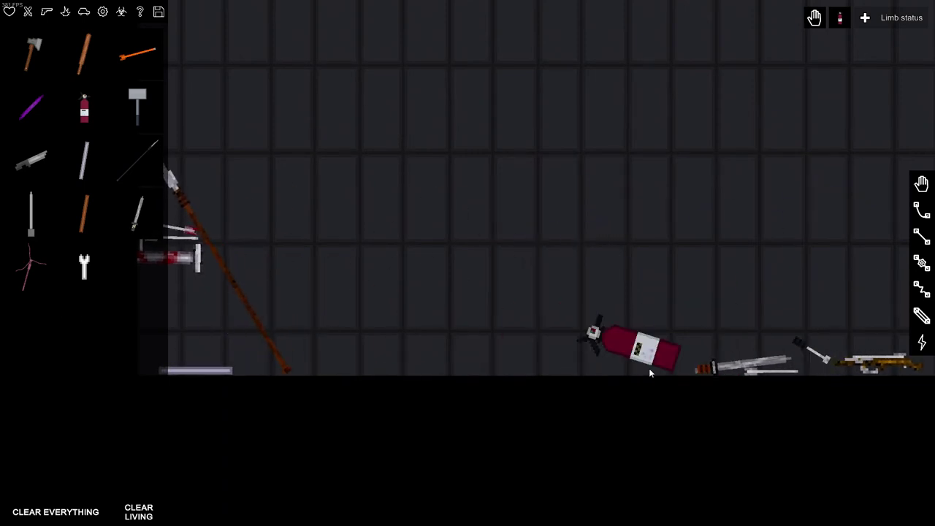
mouse_move(753, 336)
mouse_down()
mouse_move(197, 292)
mouse_move(511, 204)
mouse_move(190, 322)
mouse_move(548, 241)
mouse_up()
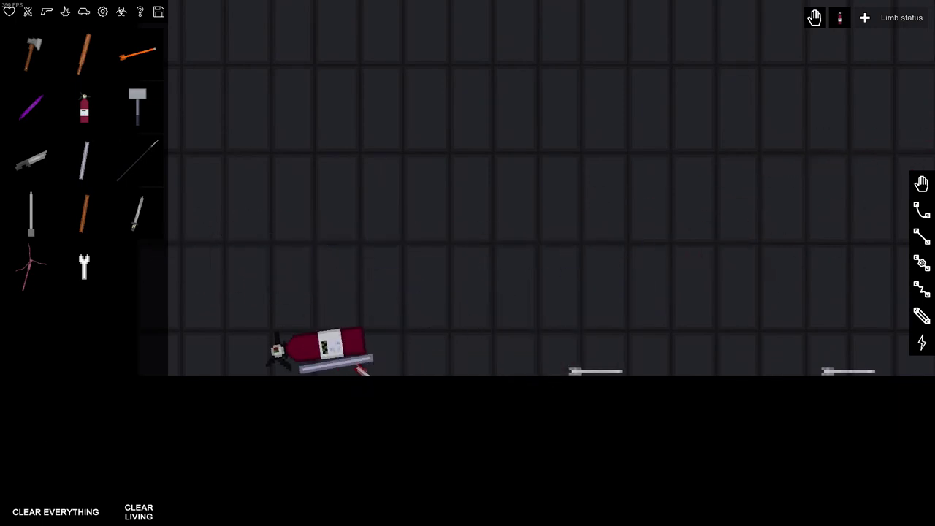
scroll(511, 292, down, 2)
scroll(311, 461, down, 3)
scroll(472, 466, down, 3)
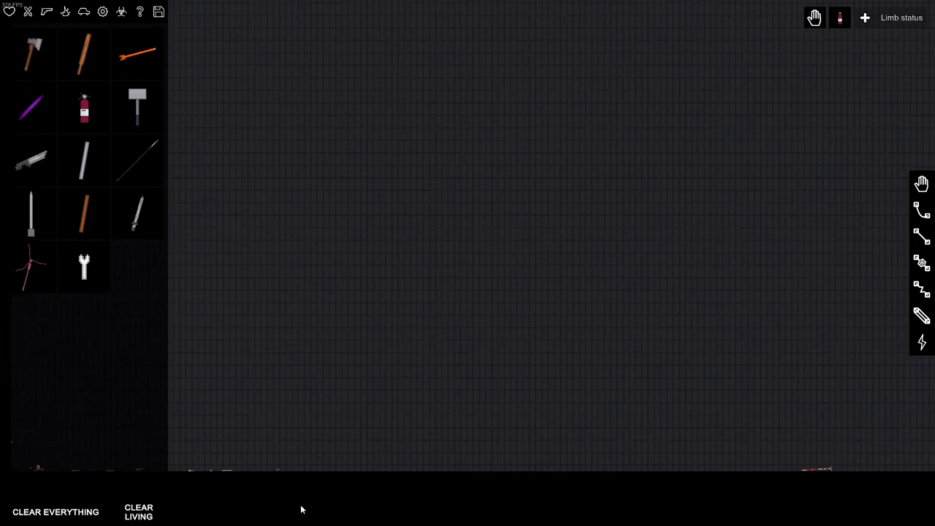
scroll(286, 488, up, 3)
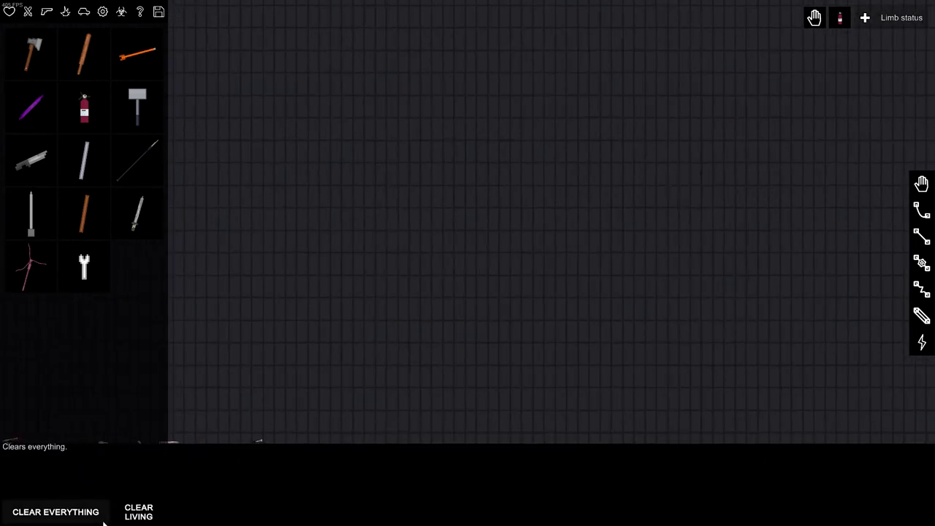
Spawn the yellow crash-test car from the Vehicles category
click(9, 12)
click(30, 53)
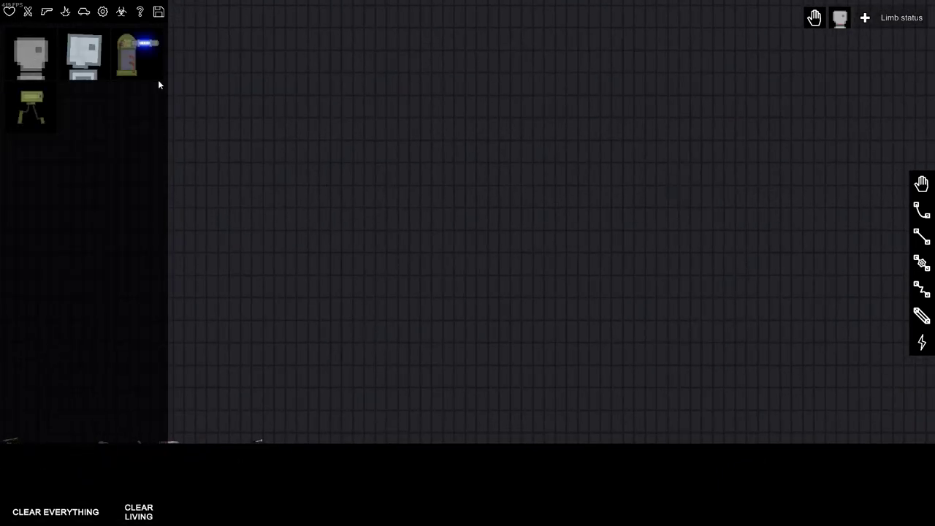
click(84, 11)
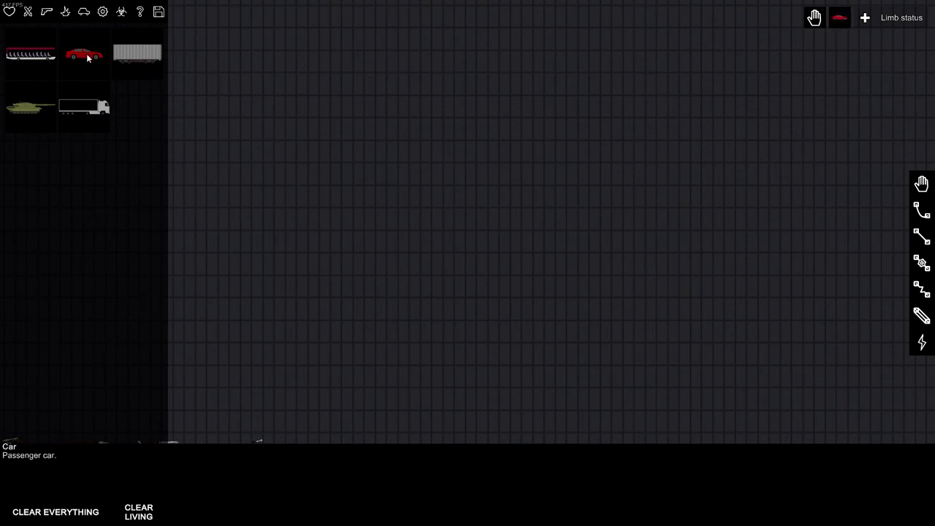
click(429, 399)
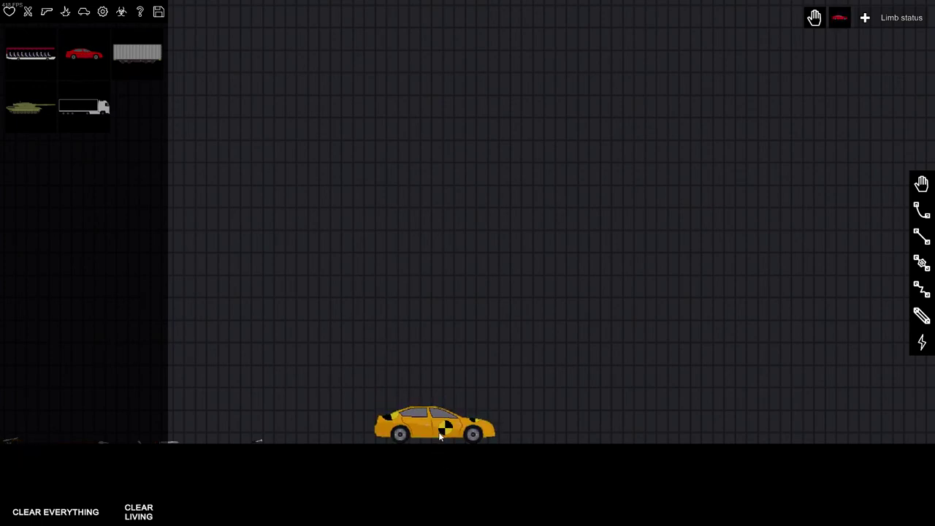
key(ctrl+z)
scroll(863, 409, down, 6)
scroll(864, 417, down, 4)
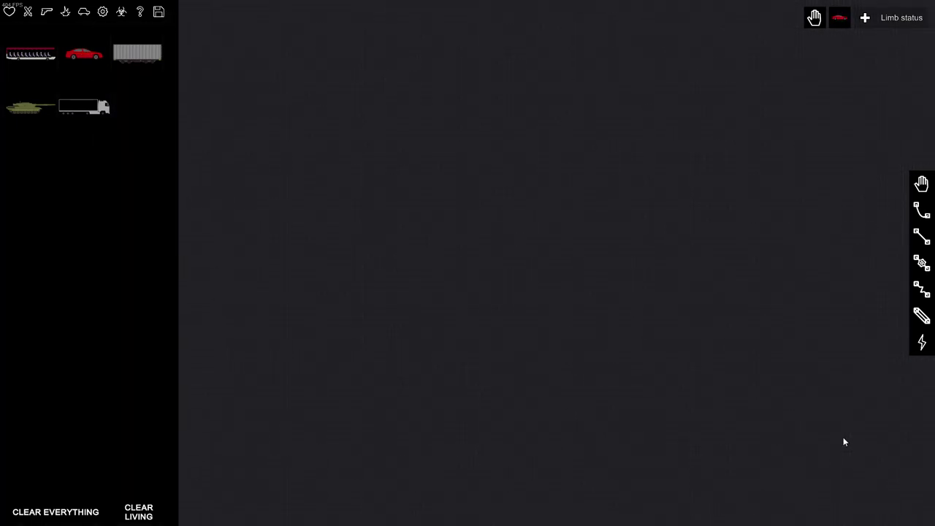
Pan out, pull the falling car down, and set the camera to follow it
middle_click(844, 437)
scroll(858, 446, down, 5)
scroll(858, 447, down, 4)
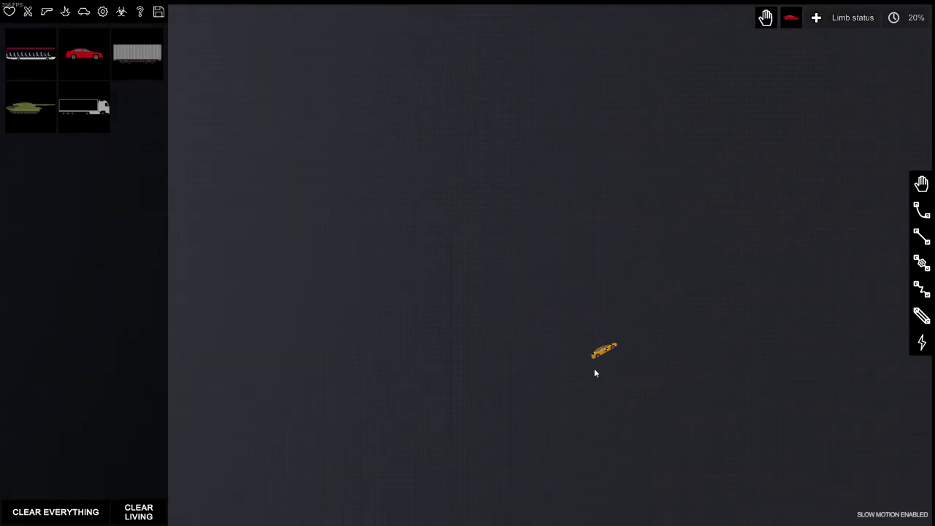
drag(598, 355, 595, 372)
right_click(594, 372)
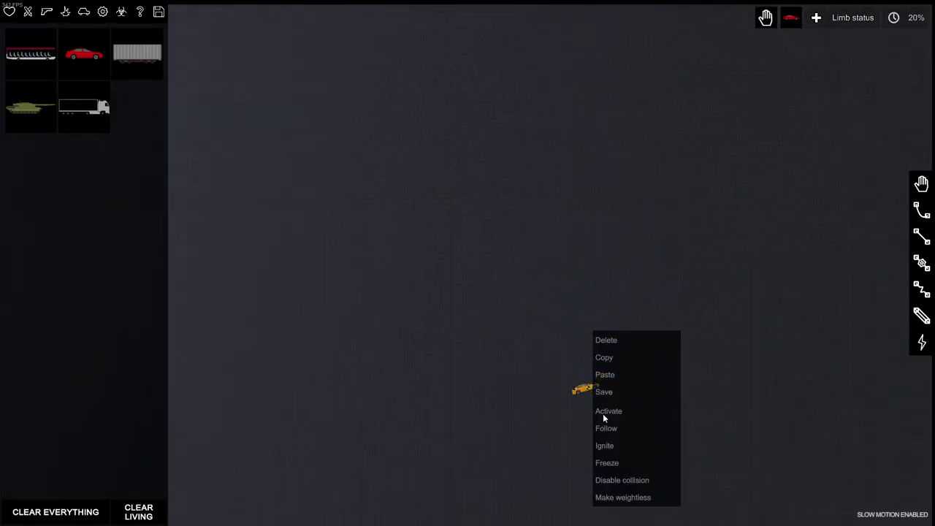
click(827, 508)
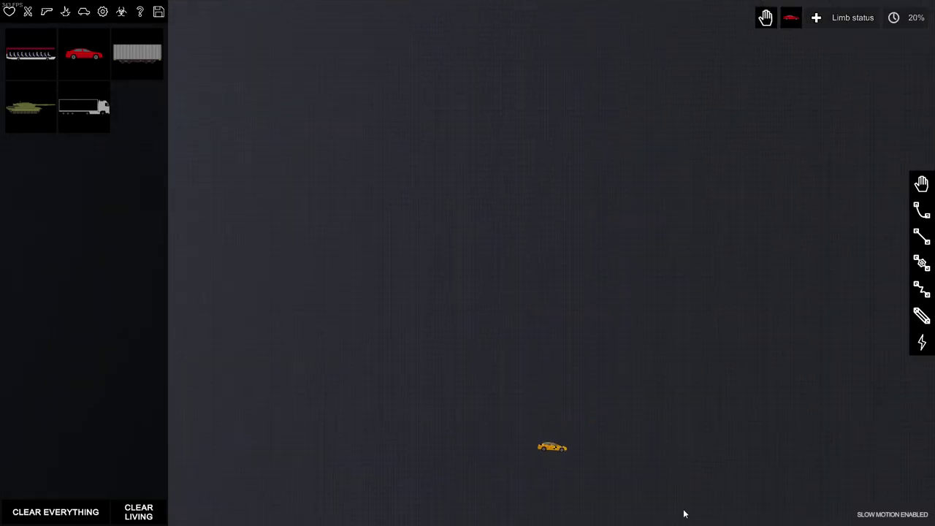
right_click(561, 263)
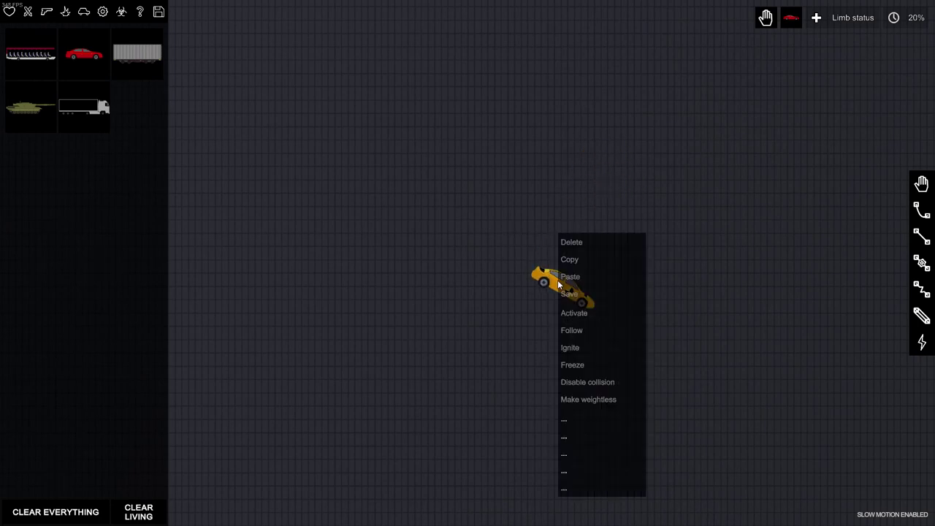
click(572, 330)
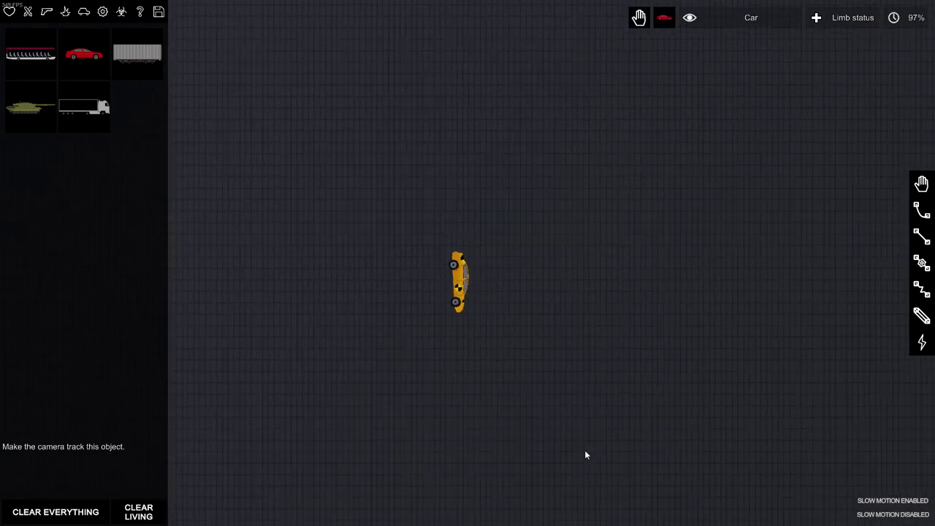
scroll(588, 450, down, 5)
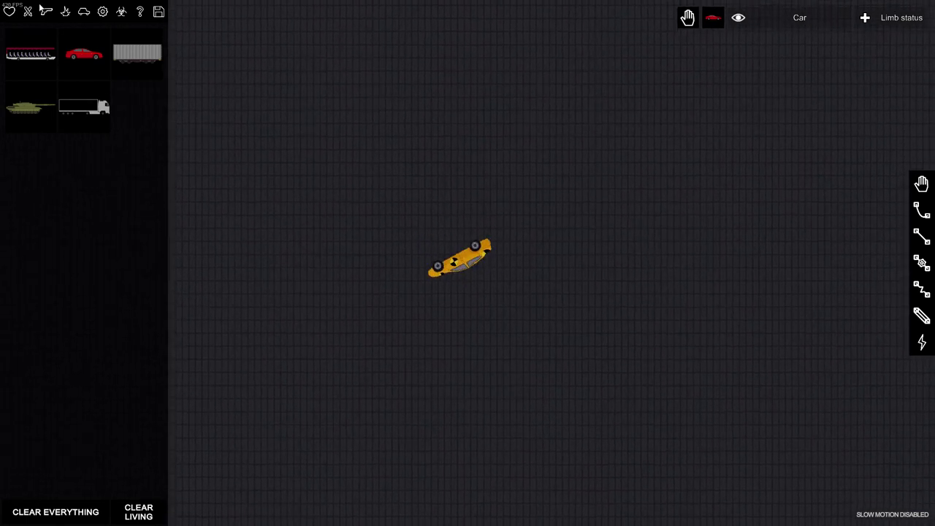
While paused, set a bomb upright against the yellow car, then resume so it explodes
key(space)
click(66, 12)
click(31, 54)
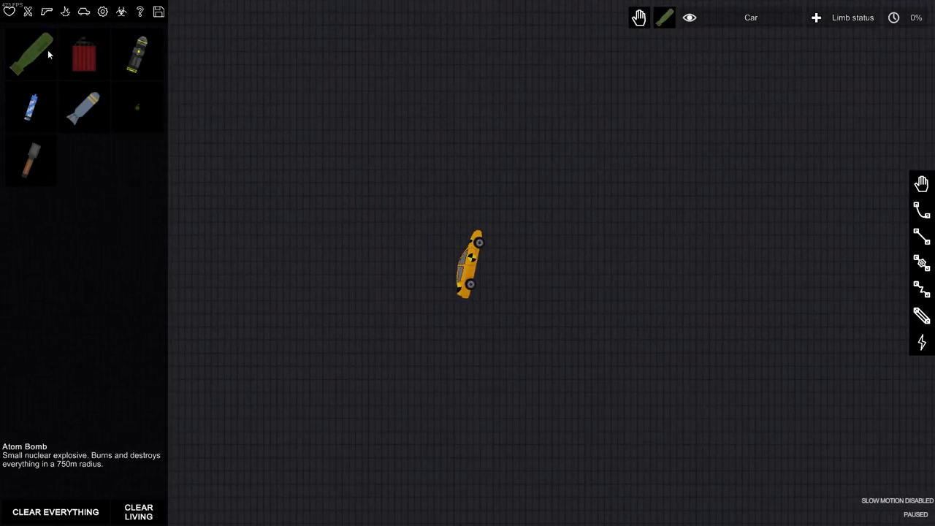
click(415, 236)
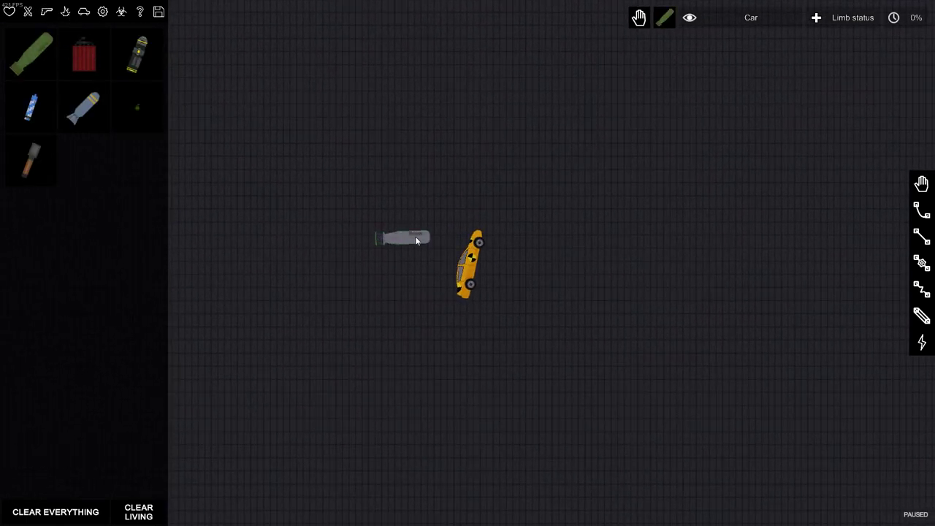
drag(415, 236, 450, 248)
scroll(643, 320, up, 3)
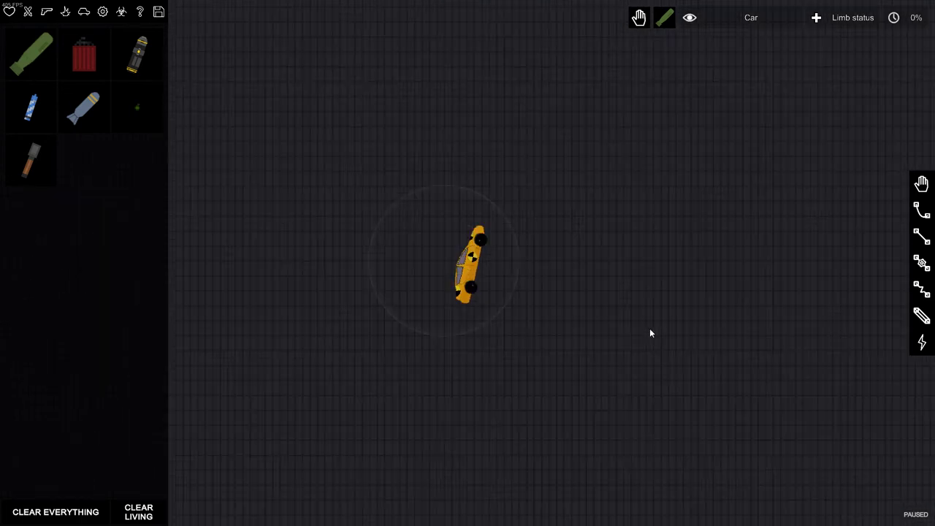
key(space)
key(space)
key(space)
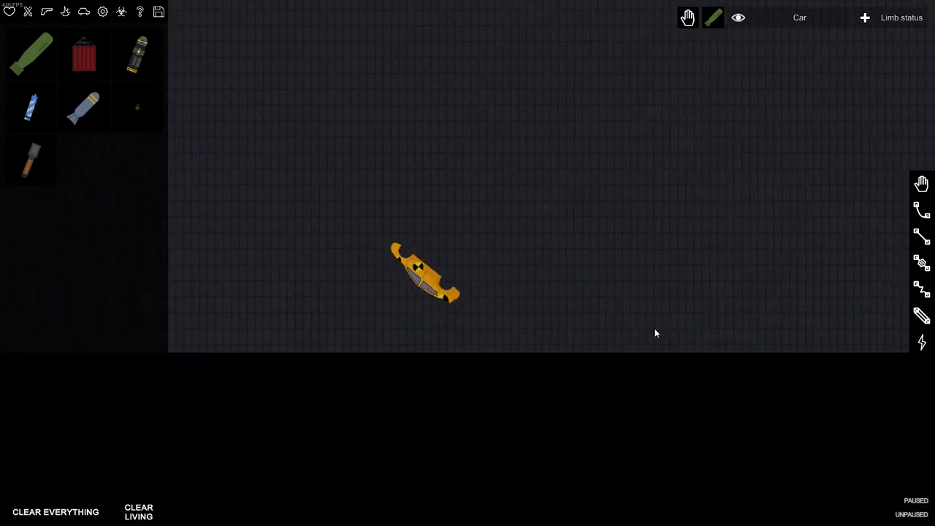
Clear the map and place a white box truck on the ground
click(84, 11)
click(56, 511)
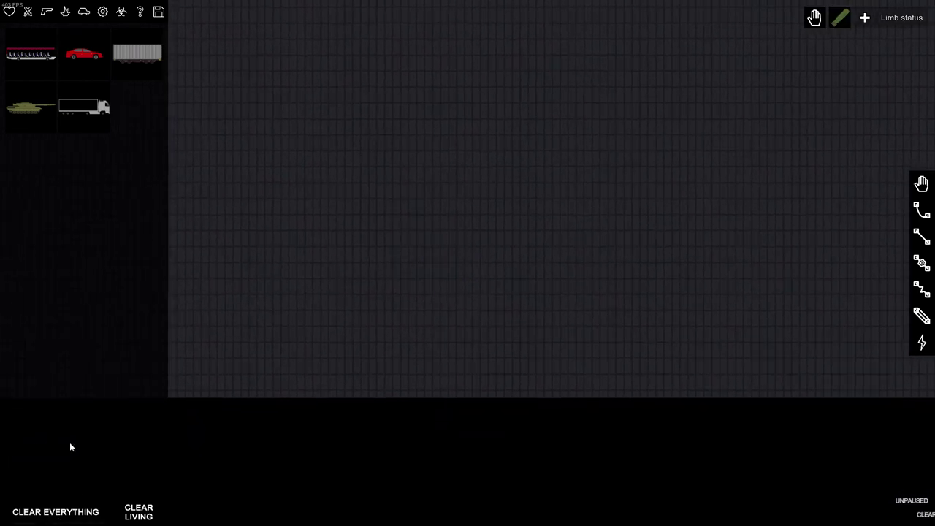
click(418, 297)
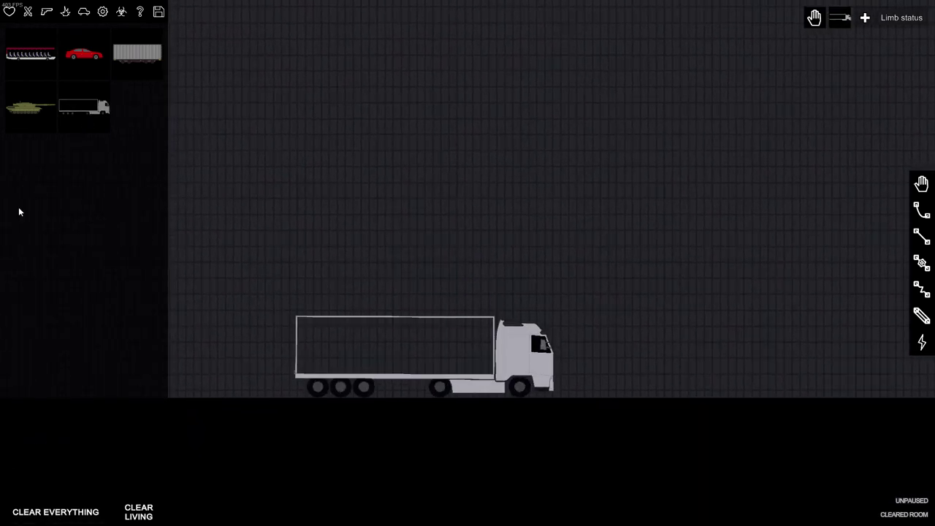
Load the trailer with six grey bombs and an upright green bomb, then pause
click(65, 12)
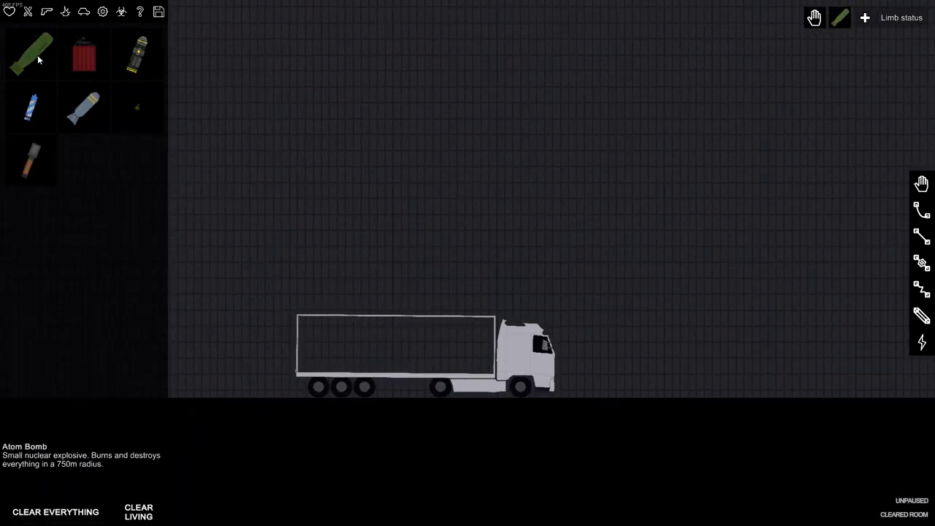
scroll(327, 286, up, 3)
click(336, 398)
click(440, 387)
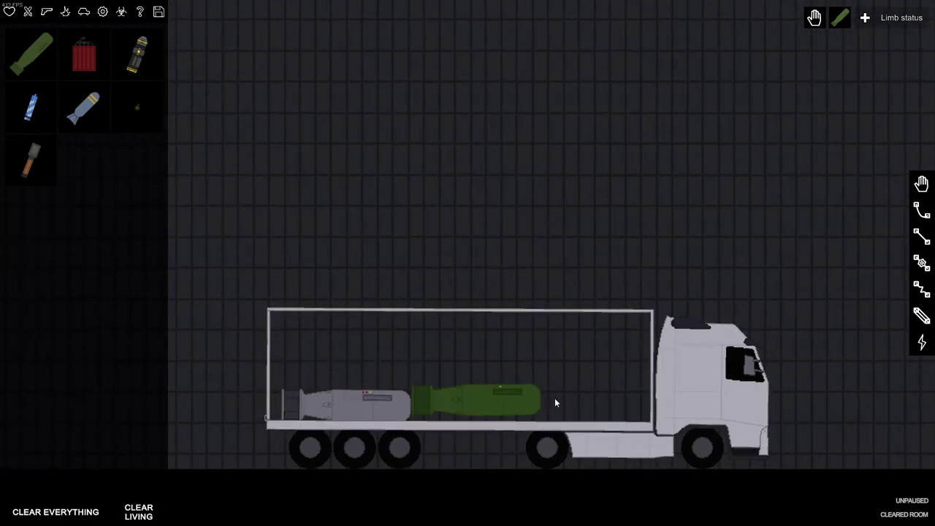
click(570, 398)
click(470, 353)
click(366, 344)
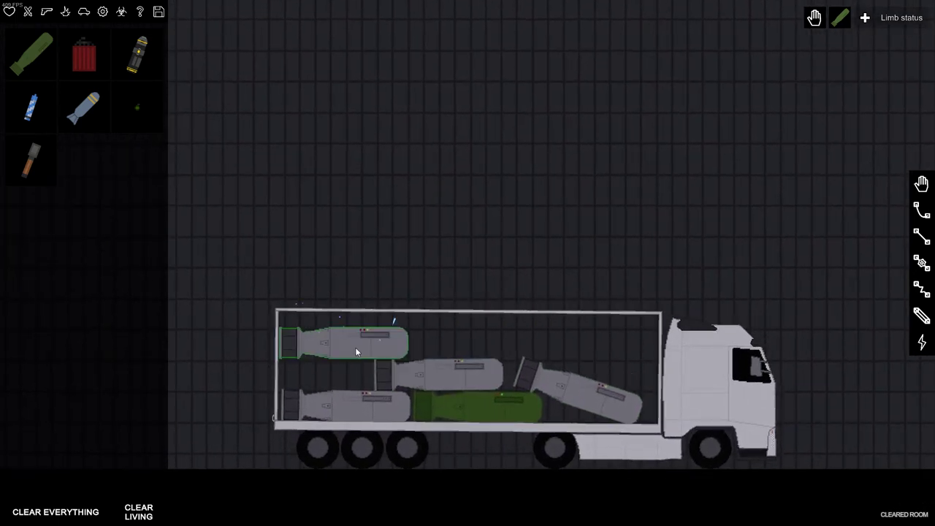
click(566, 348)
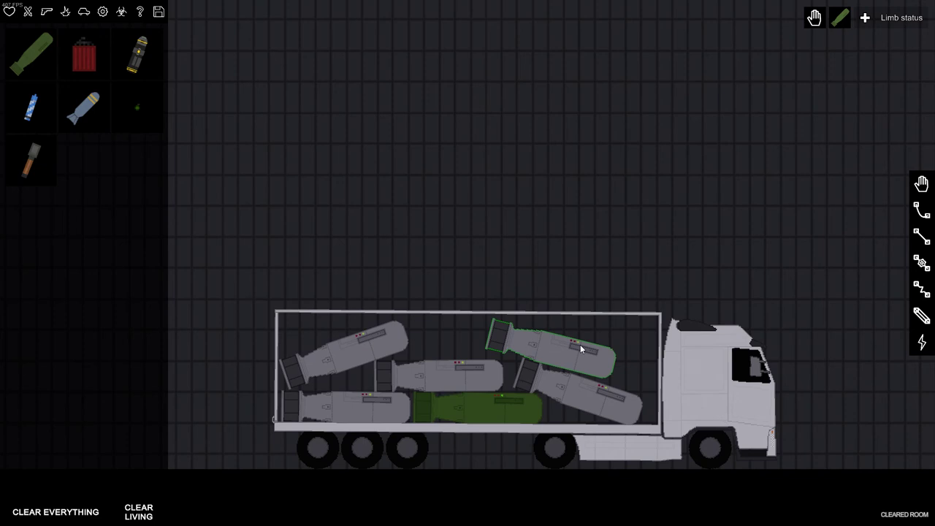
click(464, 334)
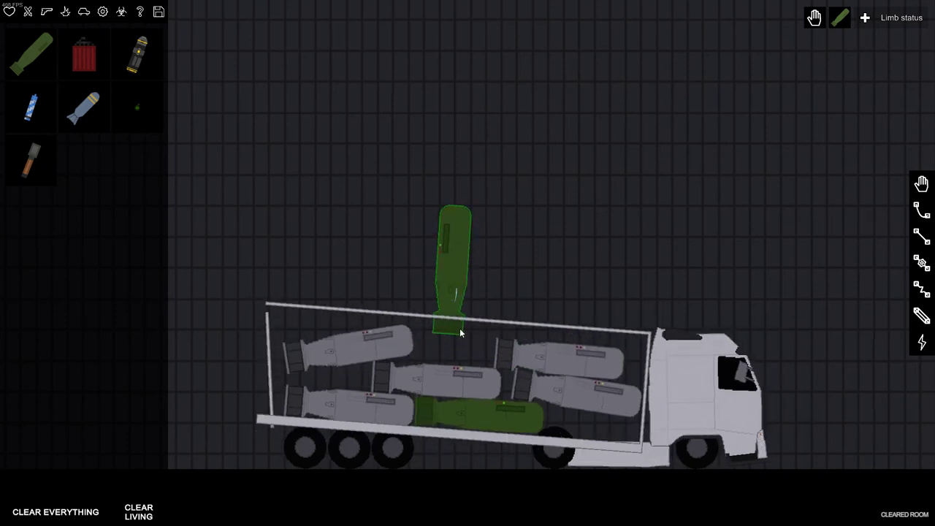
key(space)
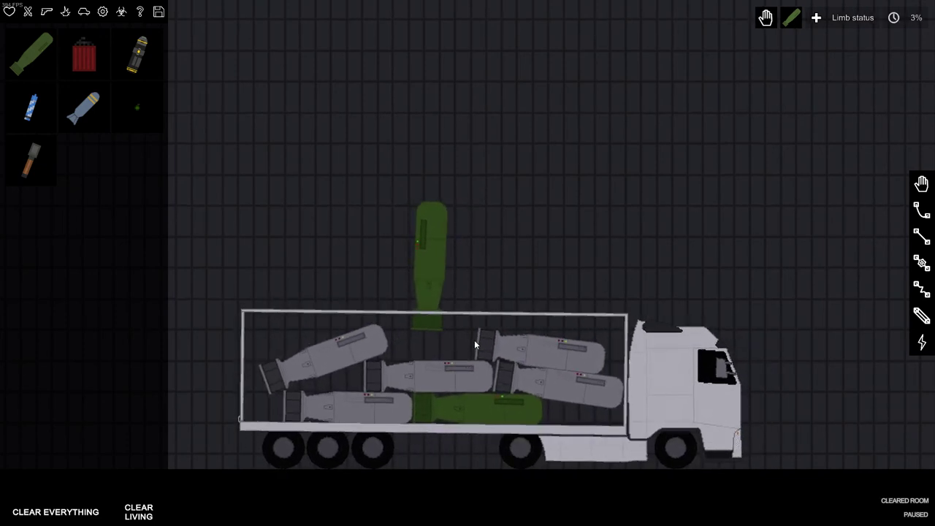
click(429, 258)
Make the camera follow the truck, trigger the trailer bombs, and unpause to detonate them
right_click(659, 379)
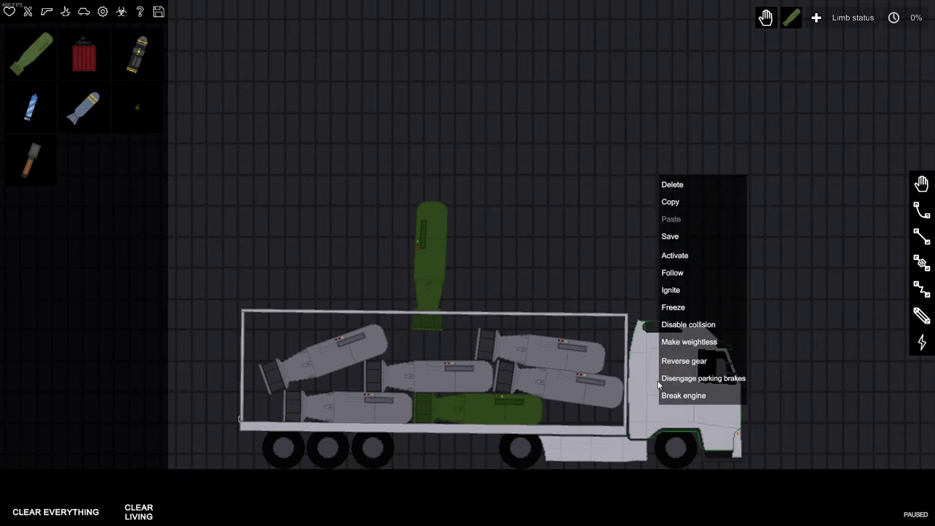
click(674, 273)
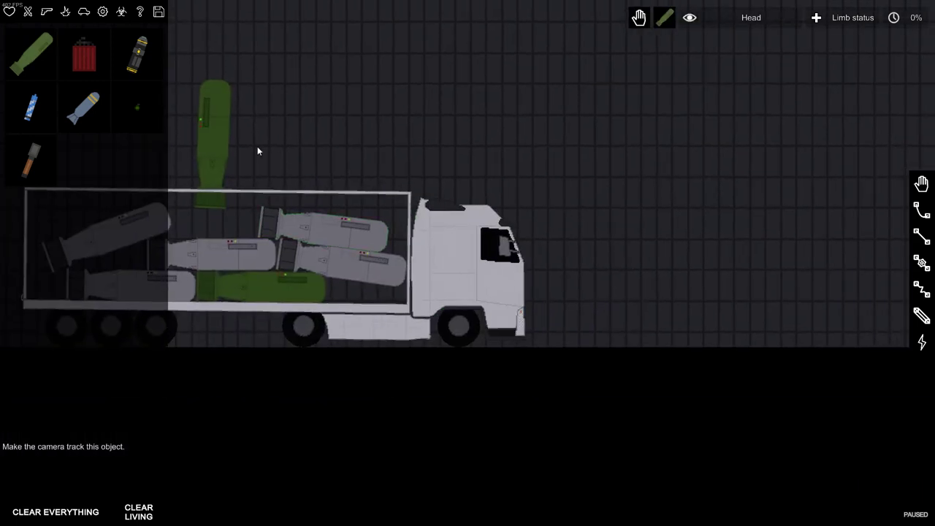
key(Delete)
click(339, 263)
key(Delete)
click(241, 285)
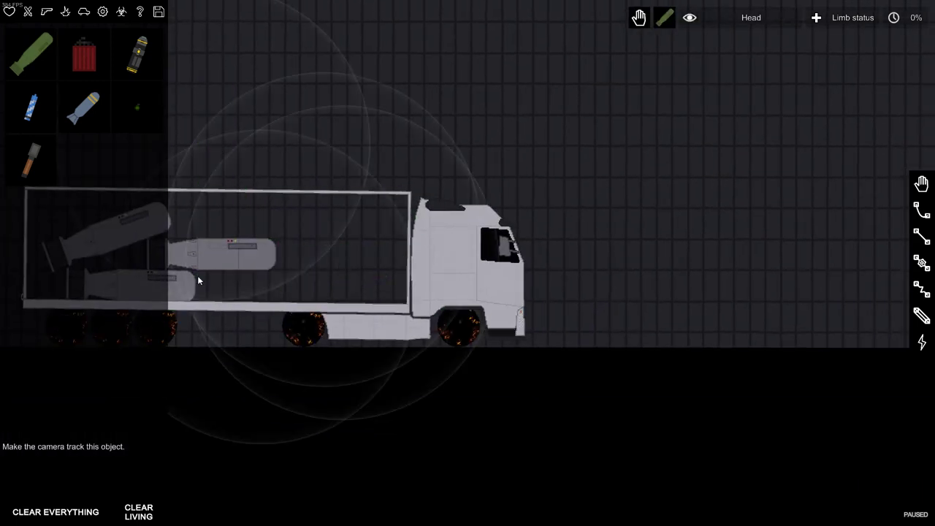
key(Delete)
click(167, 224)
key(Delete)
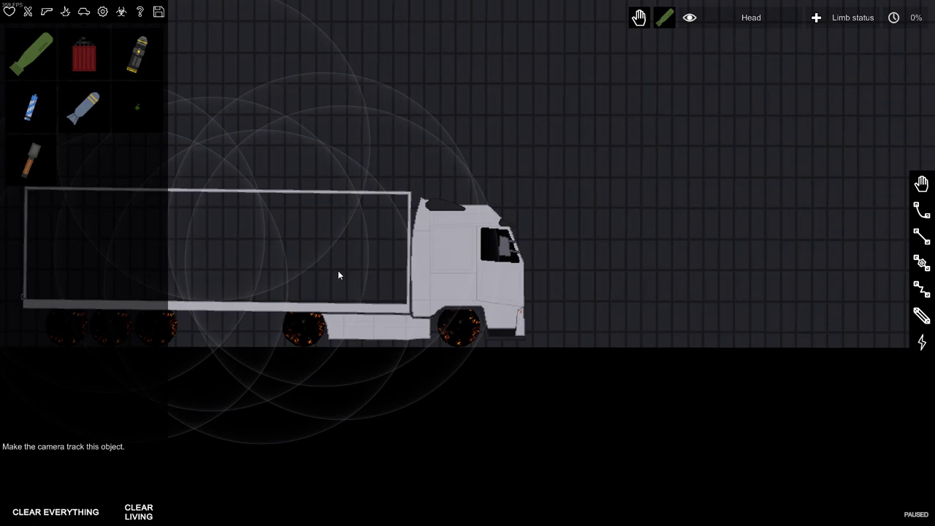
key(space)
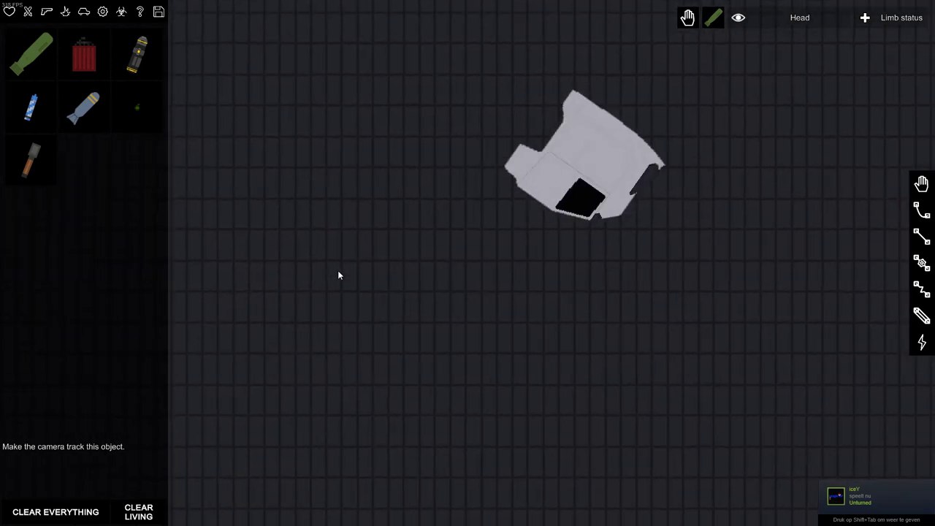
scroll(338, 275, down, 5)
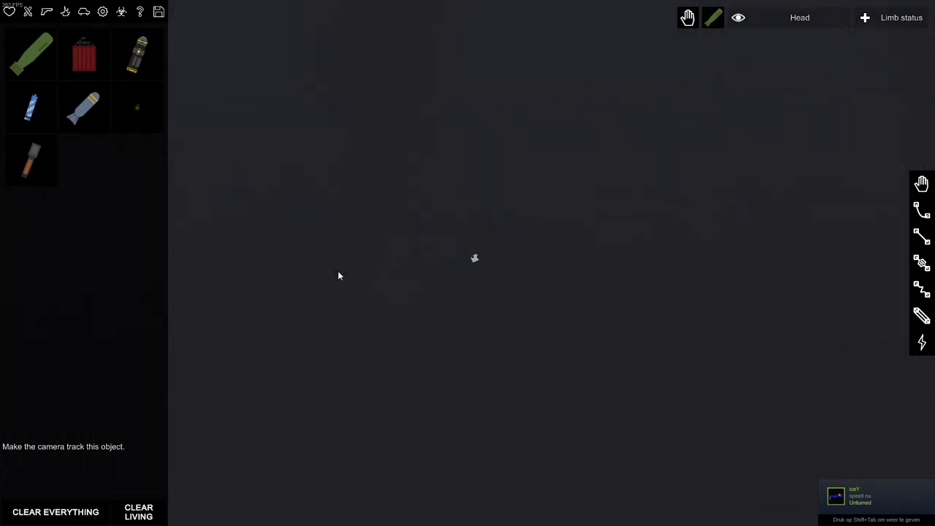
scroll(338, 276, down, 8)
scroll(338, 275, up, 6)
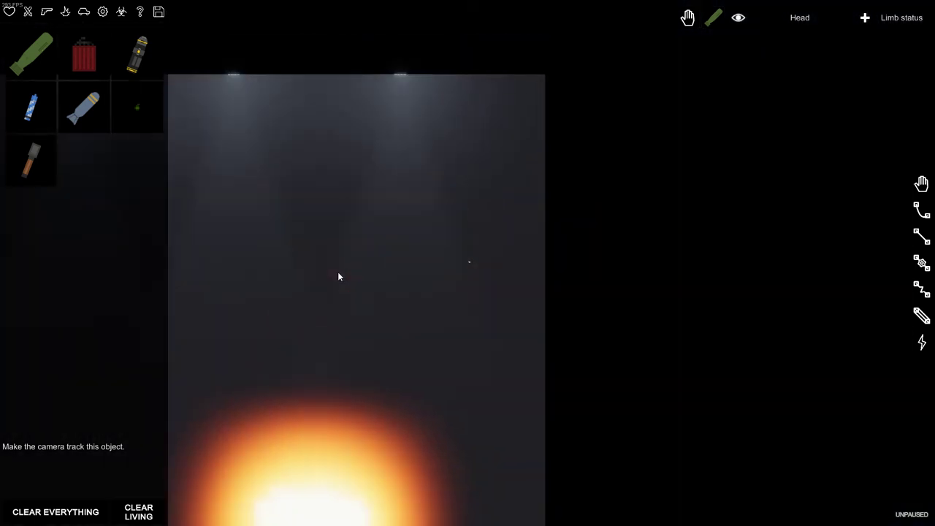
scroll(338, 276, up, 6)
scroll(337, 276, up, 3)
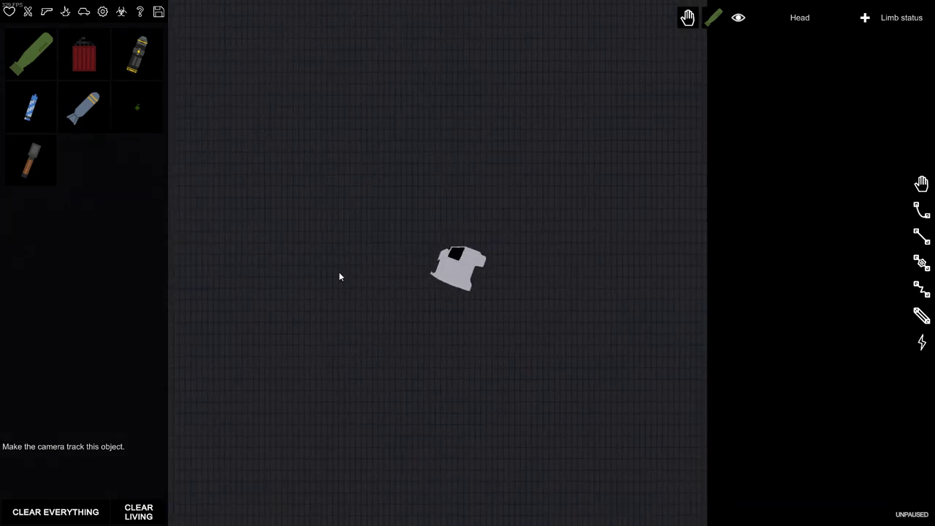
scroll(339, 275, down, 3)
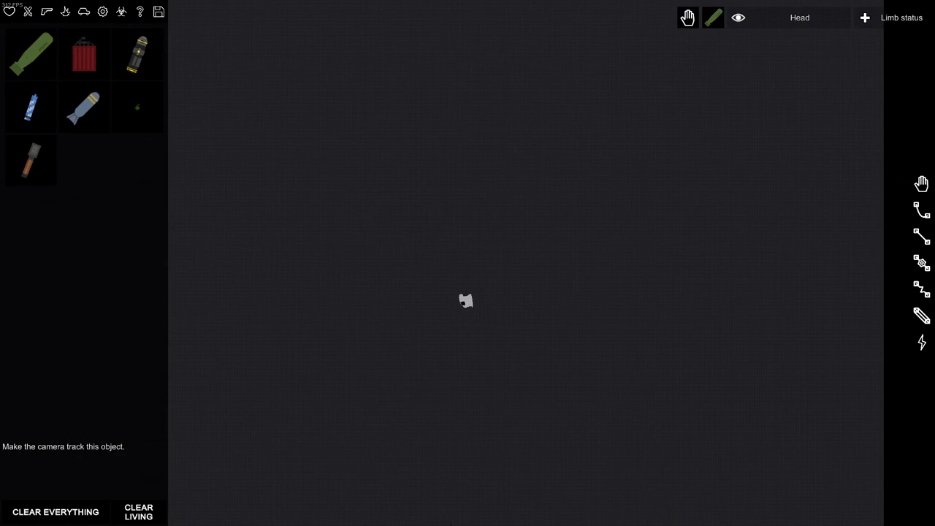
scroll(468, 329, down, 4)
scroll(462, 293, down, 4)
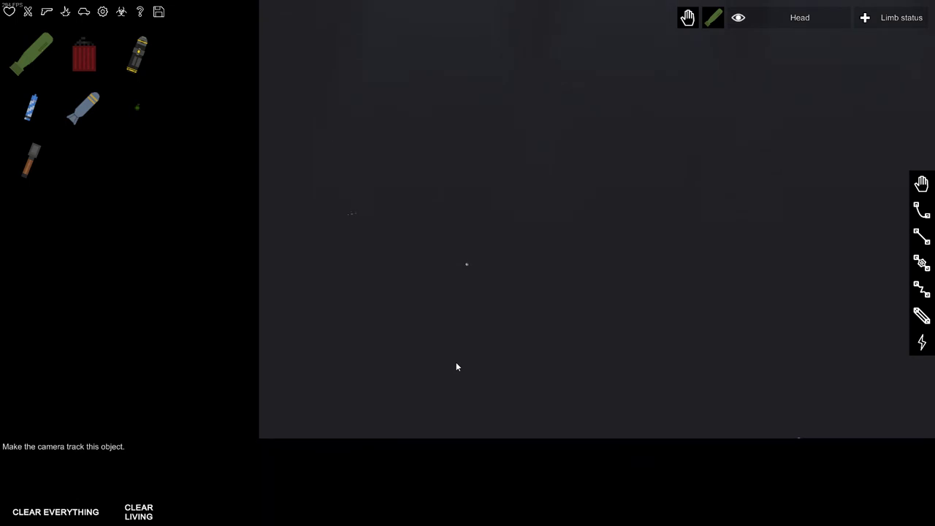
scroll(456, 361, up, 3)
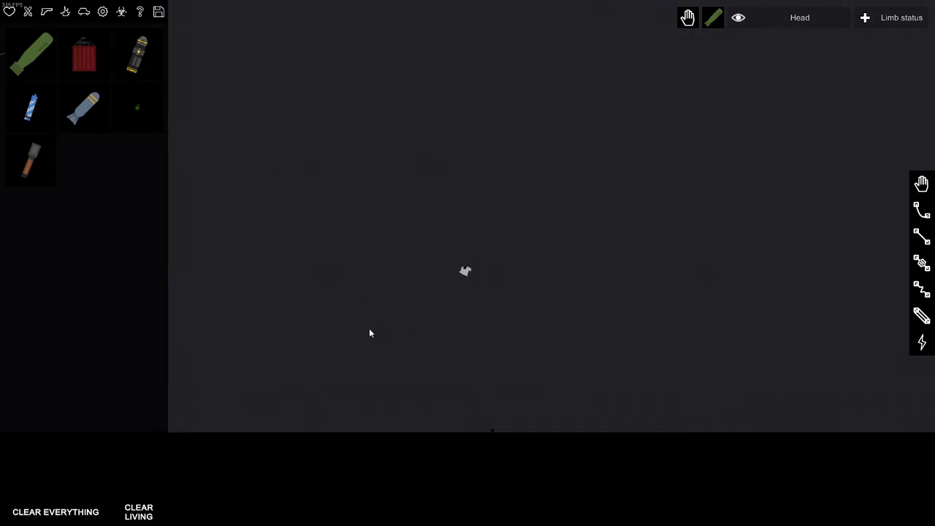
scroll(466, 365, up, 5)
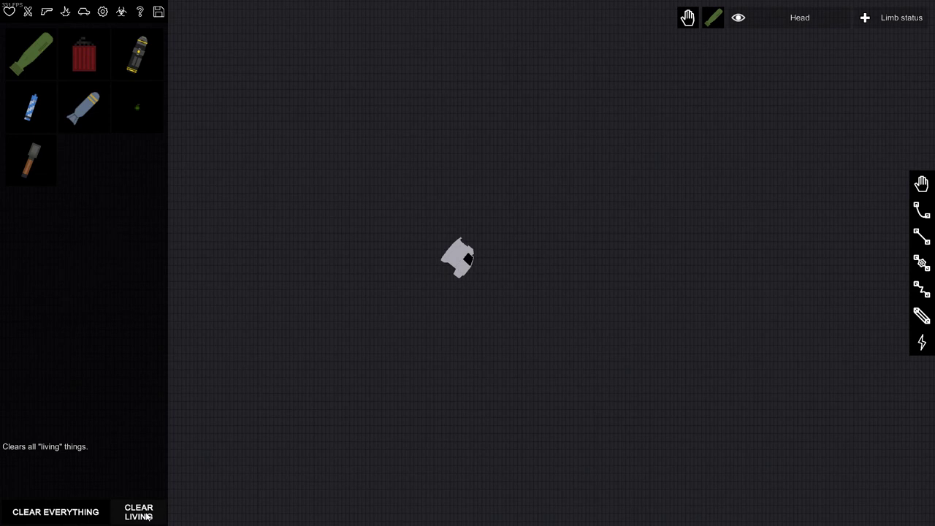
Clear the truck debris, spawn a tank, pause to add explosives, then resume to detonate
click(22, 515)
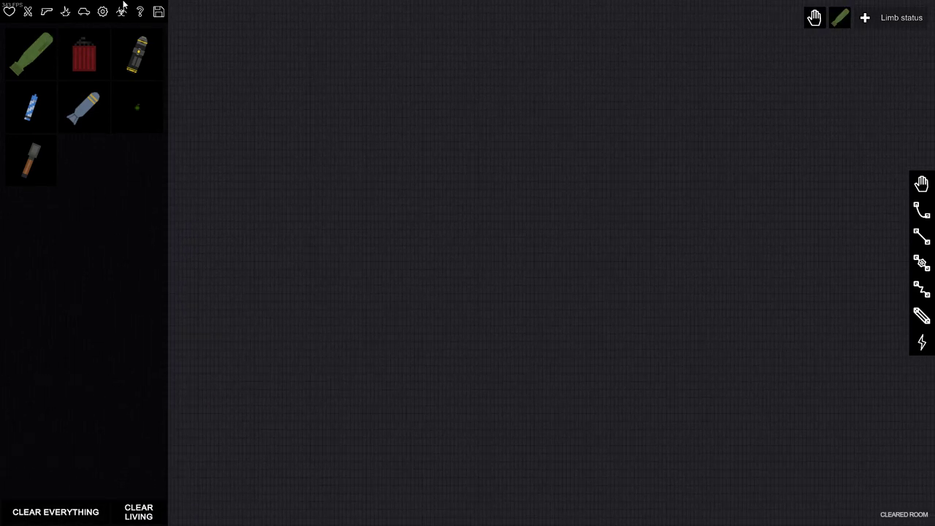
click(84, 11)
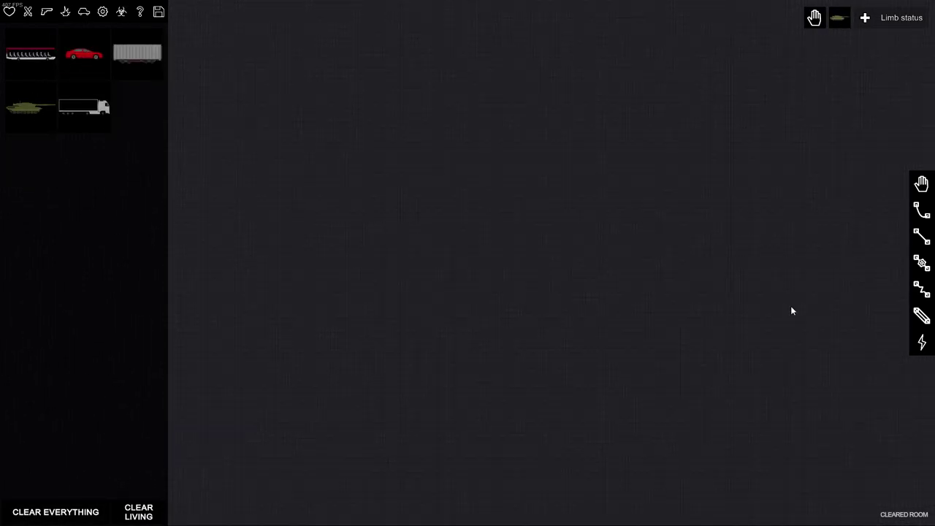
scroll(791, 306, down, 3)
scroll(687, 340, up, 2)
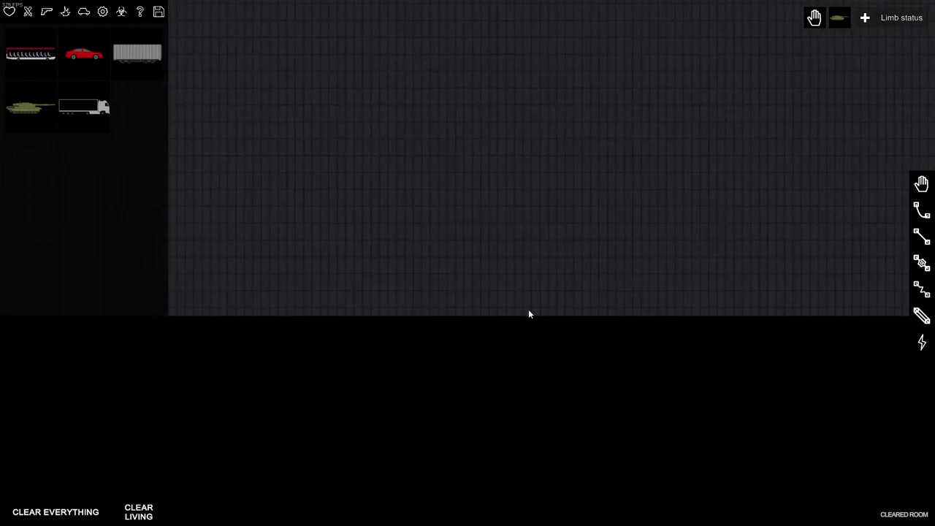
click(454, 268)
scroll(424, 306, up, 3)
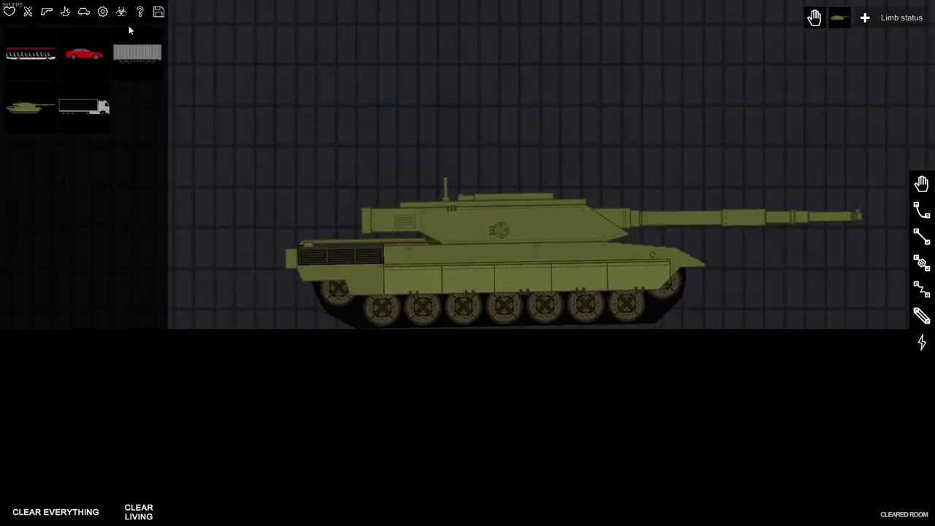
key(space)
click(66, 12)
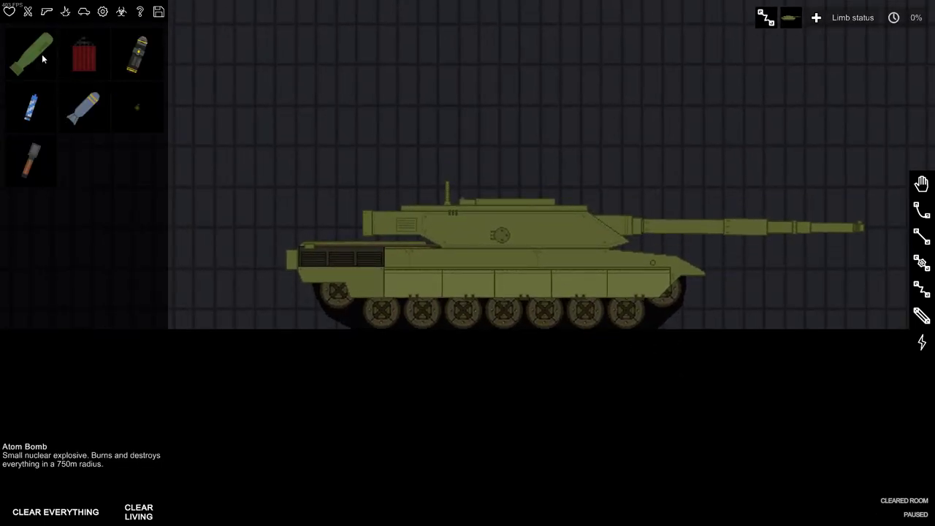
scroll(204, 234, down, 2)
scroll(221, 271, down, 2)
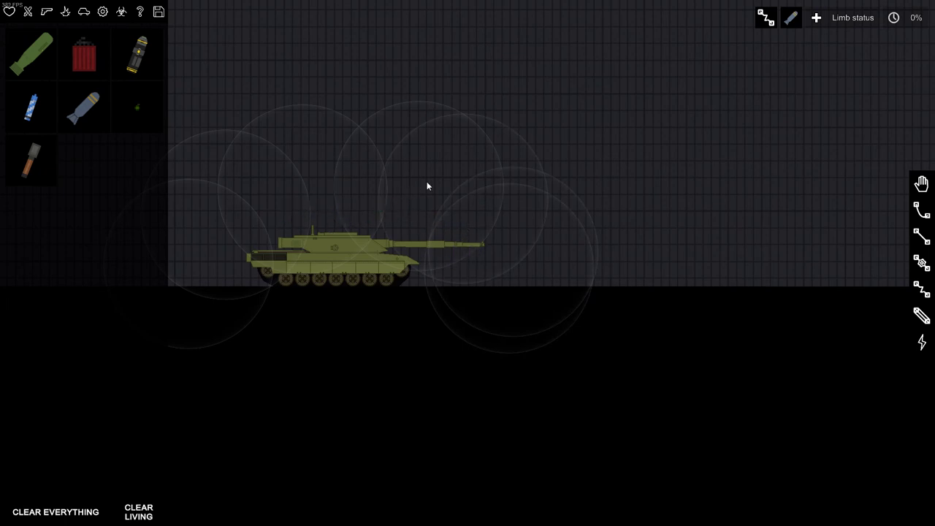
key(space)
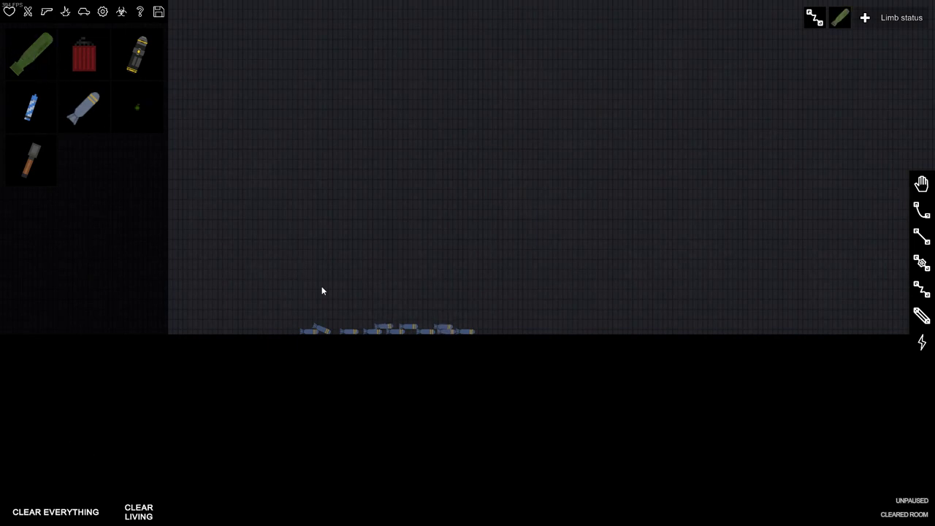
Add green bombs to the pile, then pause with the tank on it and open its action menu
click(461, 301)
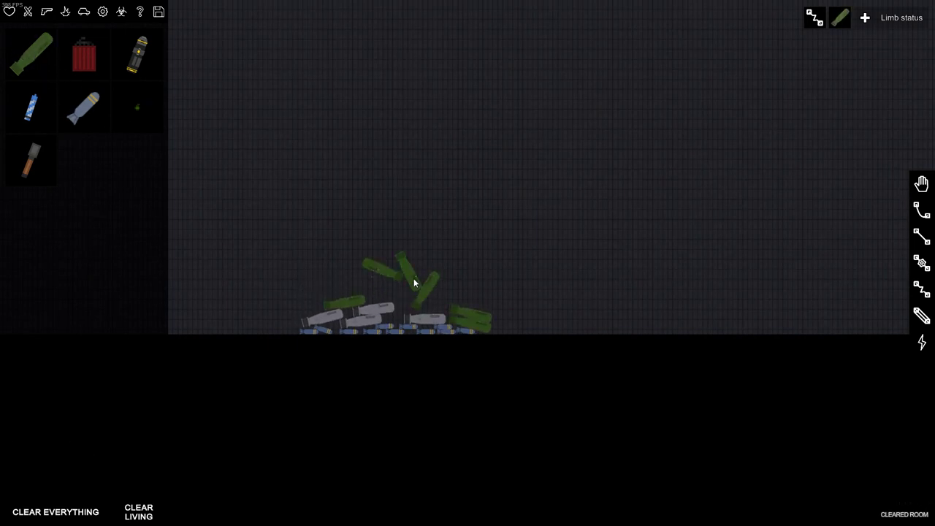
click(84, 12)
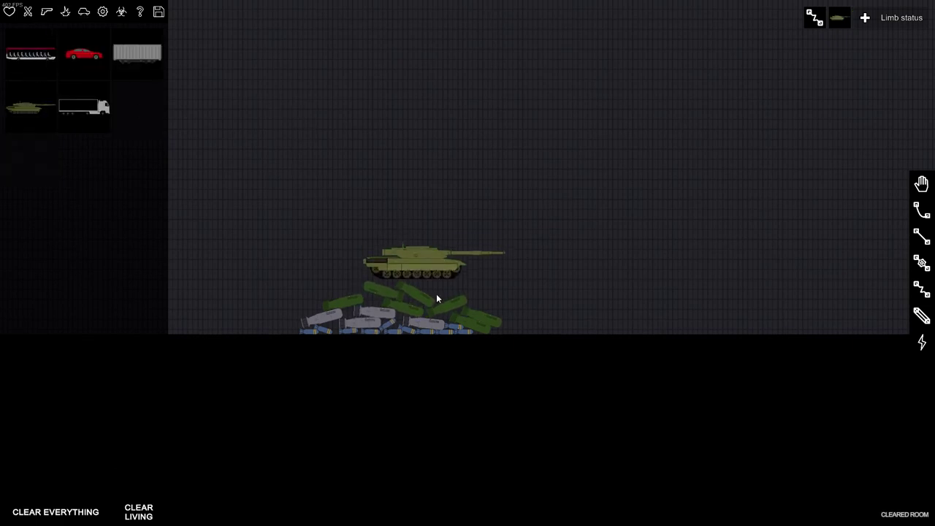
right_click(418, 276)
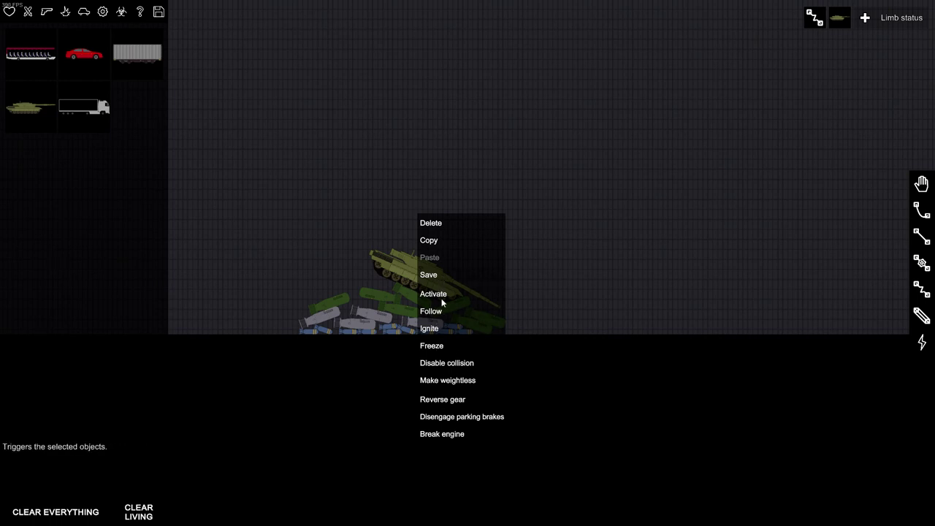
click(431, 311)
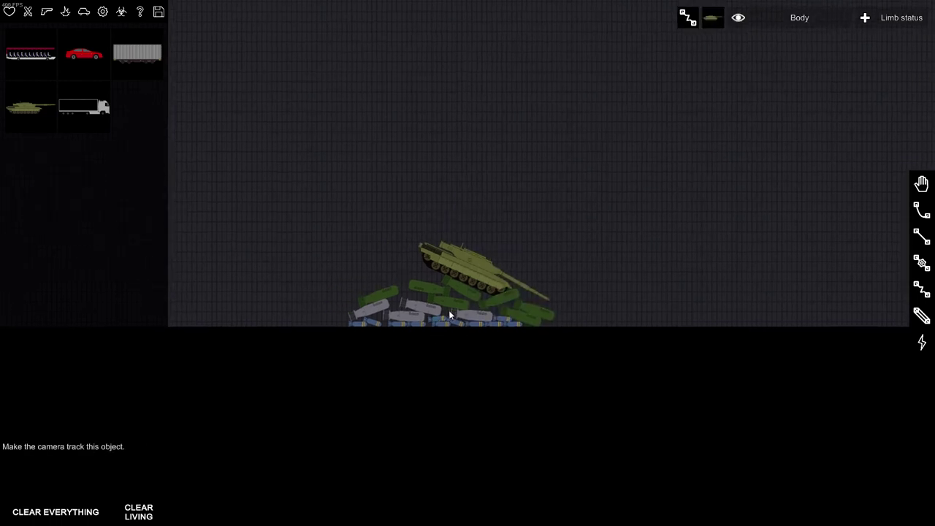
key(space)
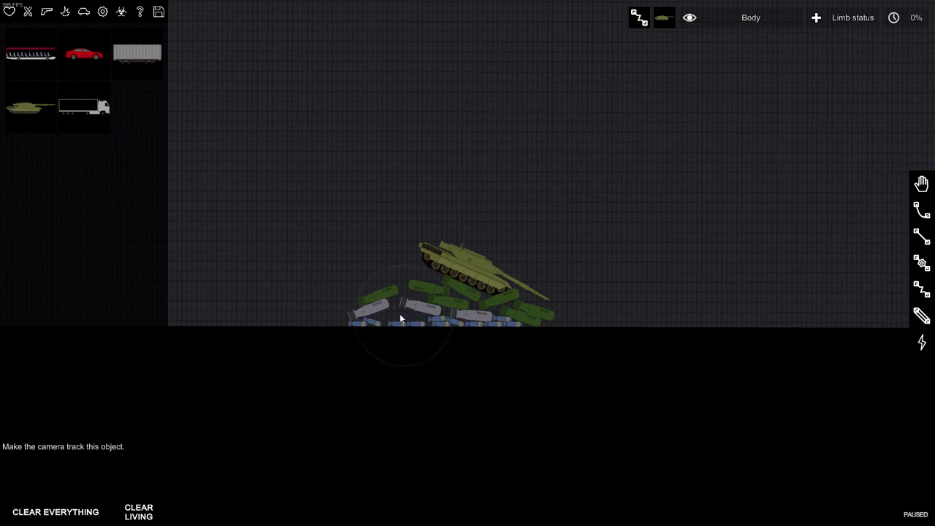
click(362, 324)
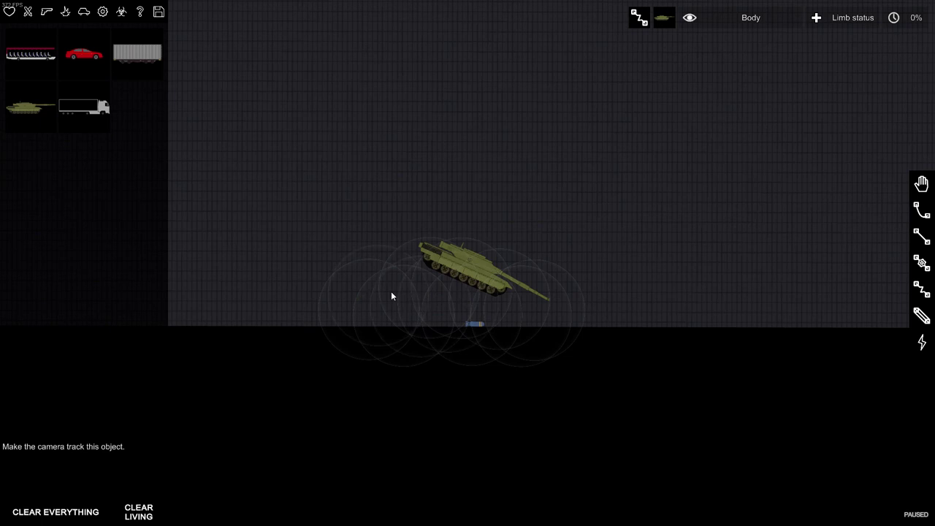
scroll(469, 327, up, 4)
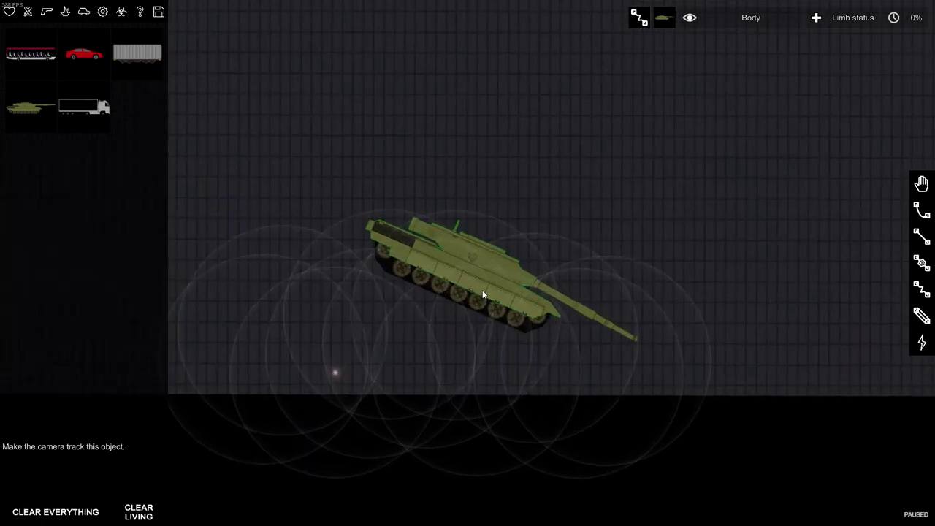
scroll(469, 327, down, 4)
Toggle camera Follow and Unfollow on the tank, then resume so the bomb pile detonates
right_click(466, 328)
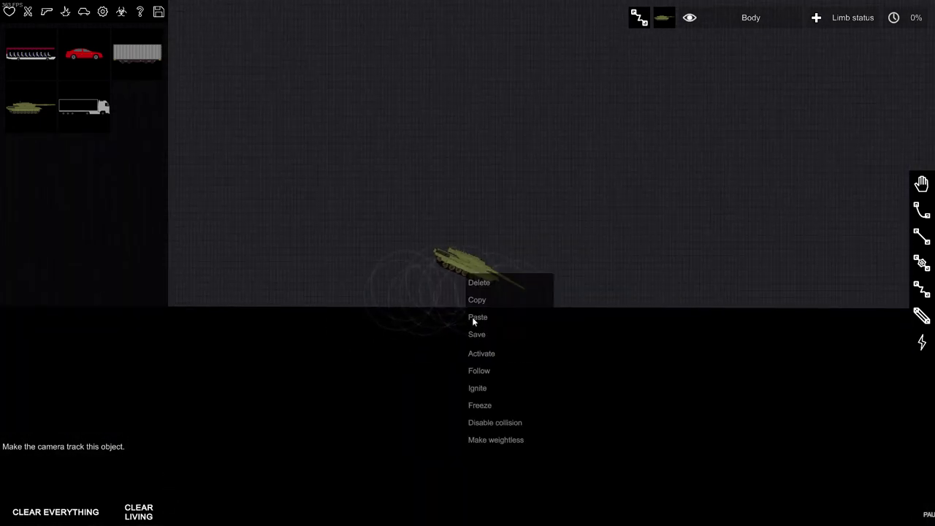
click(410, 345)
scroll(445, 324, up, 5)
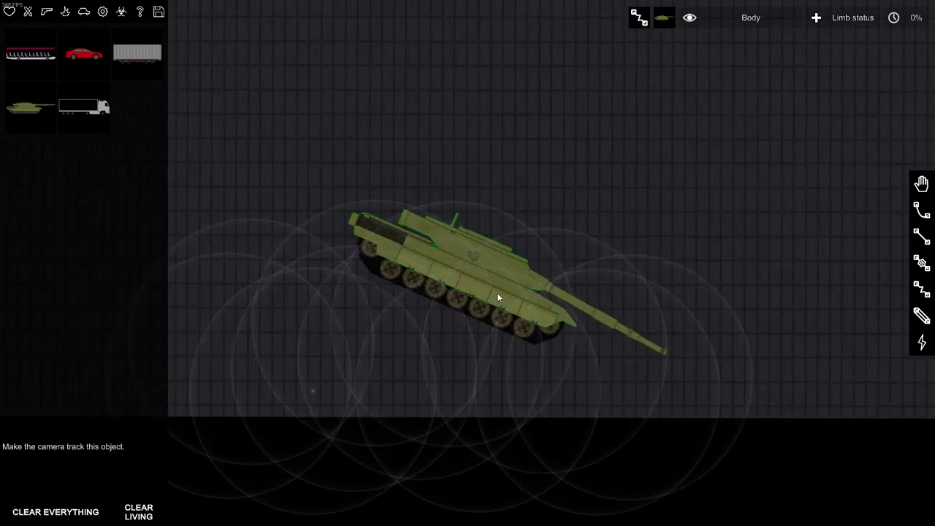
right_click(475, 280)
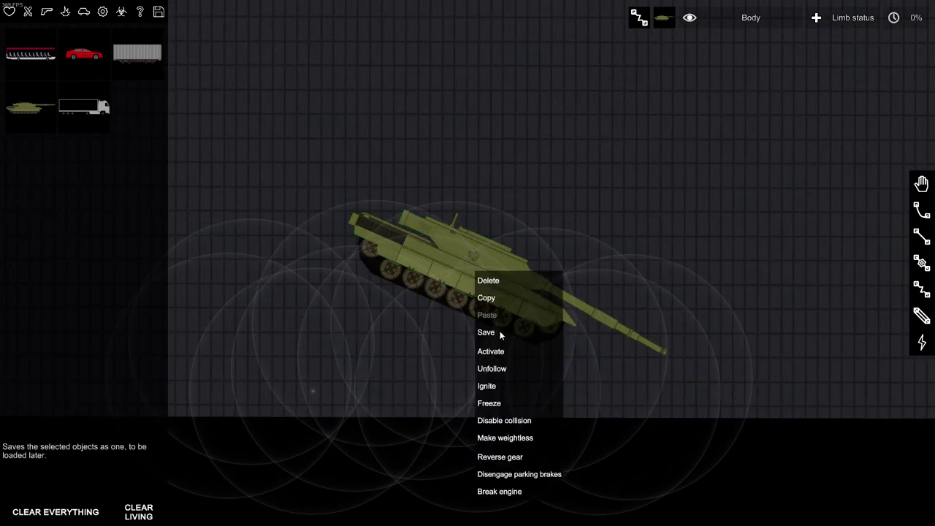
click(502, 371)
right_click(483, 215)
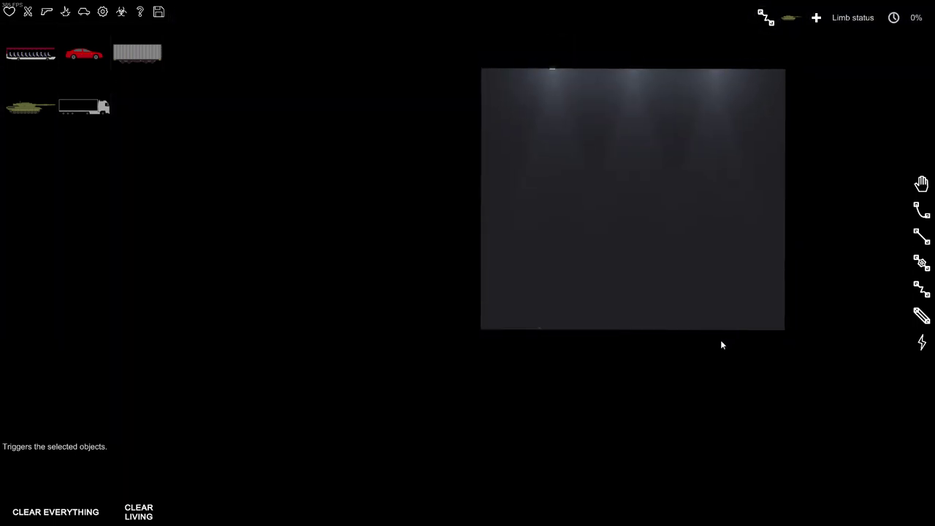
key(space)
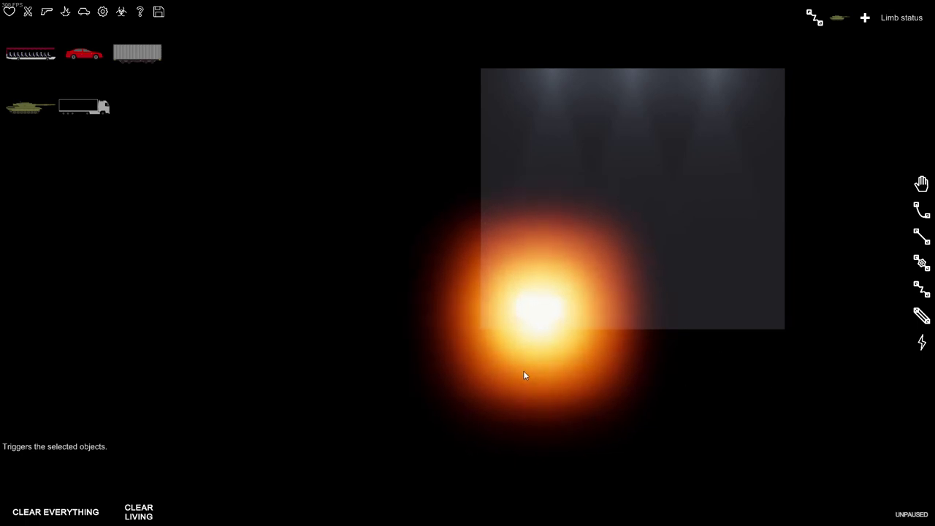
scroll(523, 371, up, 5)
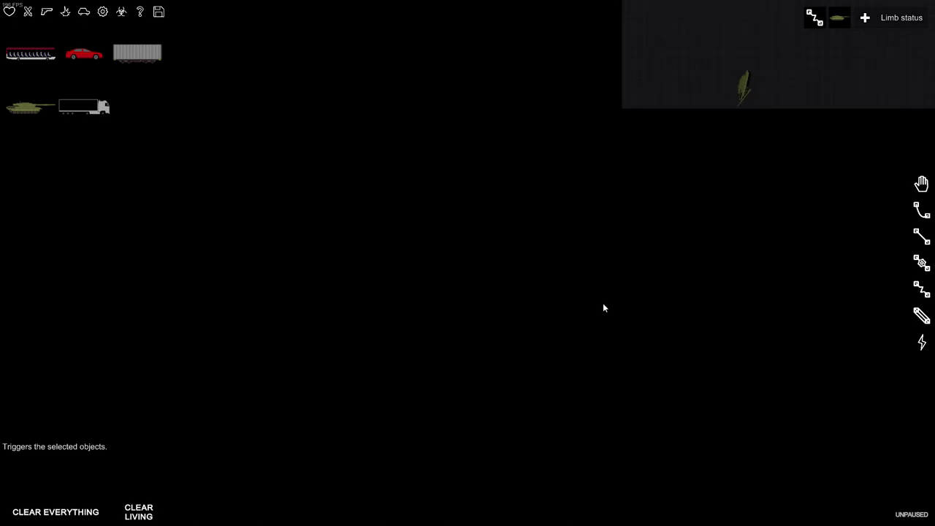
scroll(603, 303, up, 5)
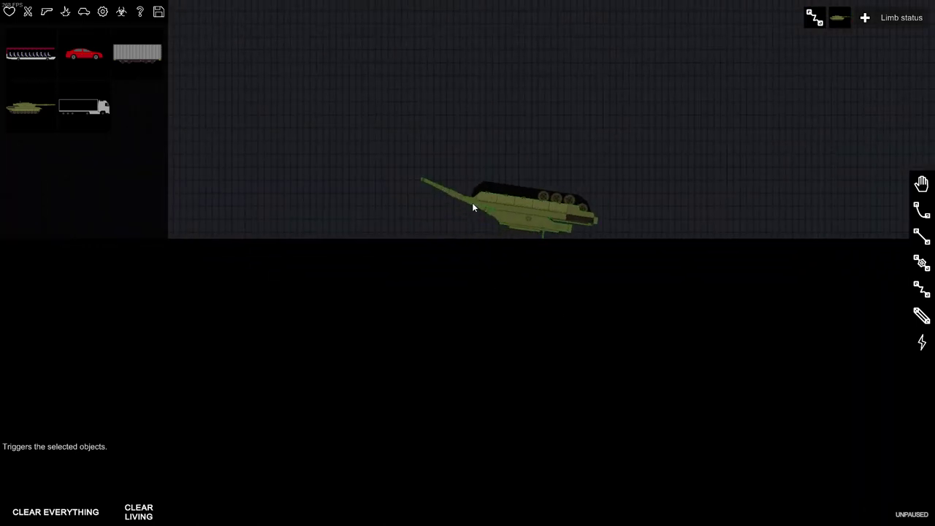
Switch to the Drag tool and flip the overturned tank back onto its tracks
drag(472, 208, 529, 175)
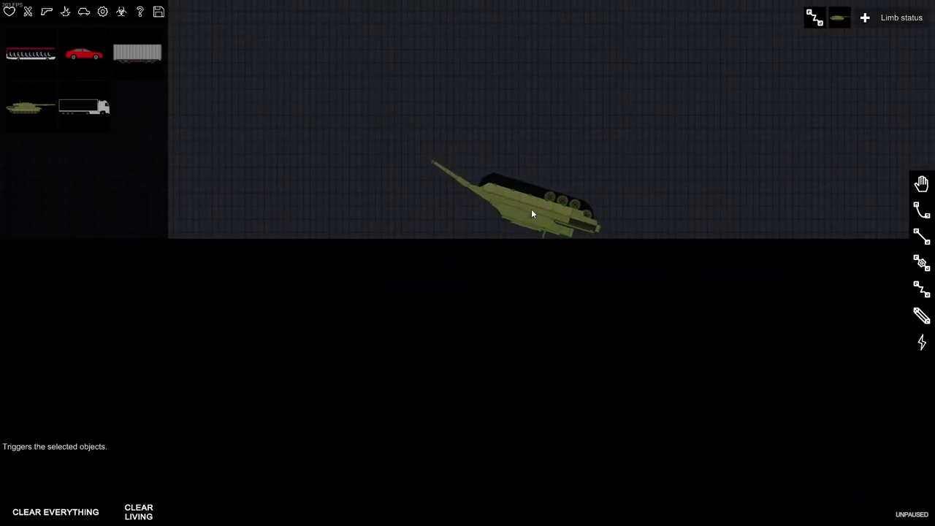
right_click(533, 197)
click(922, 182)
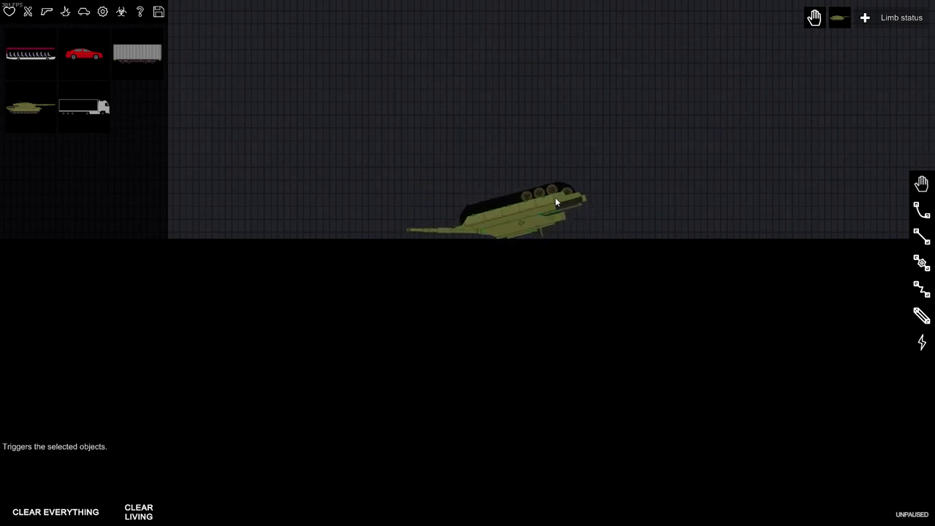
mouse_move(556, 197)
mouse_down()
mouse_move(429, 125)
mouse_move(401, 175)
mouse_up()
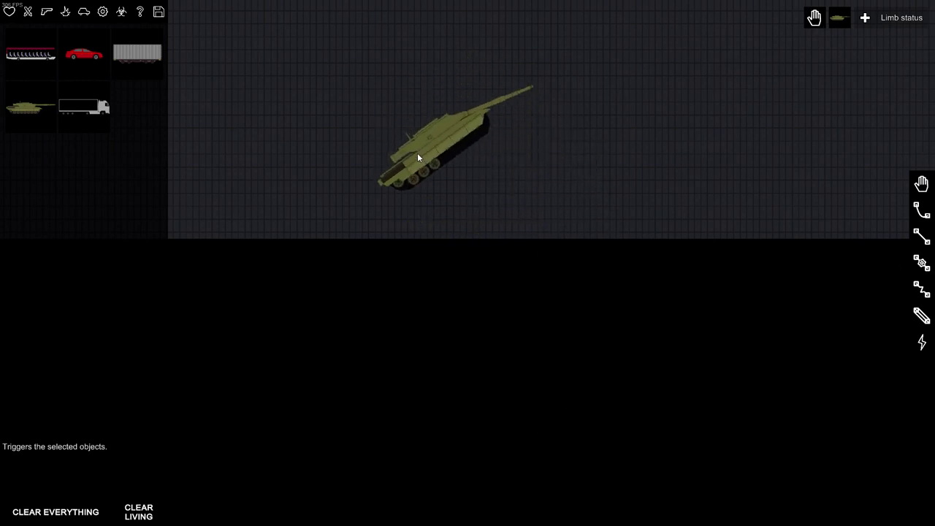
Spawn a Human in front of the tank and toggle the tank's parking brakes
click(9, 11)
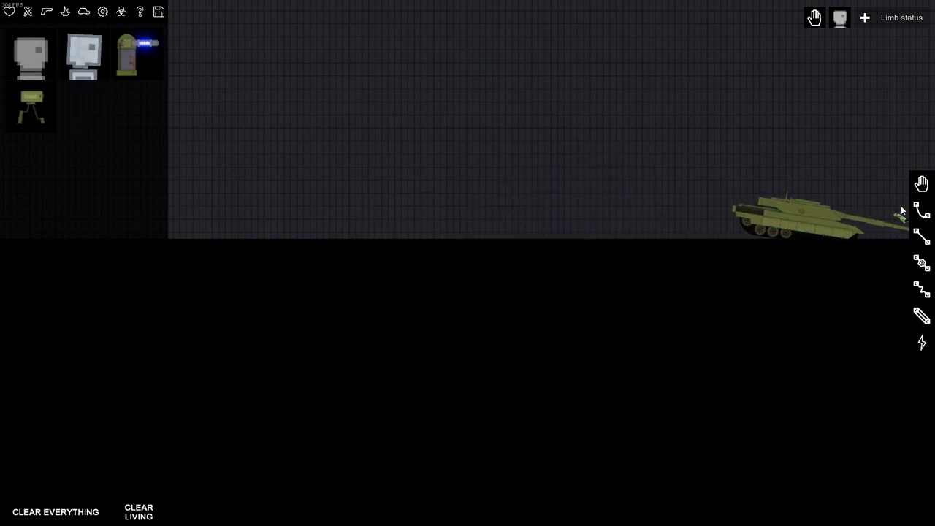
click(751, 224)
scroll(612, 266, up, 3)
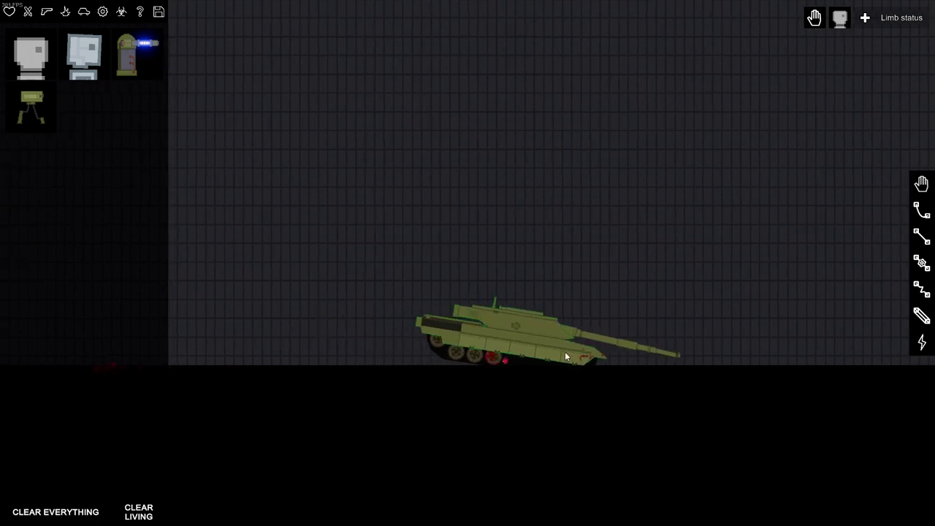
right_click(565, 351)
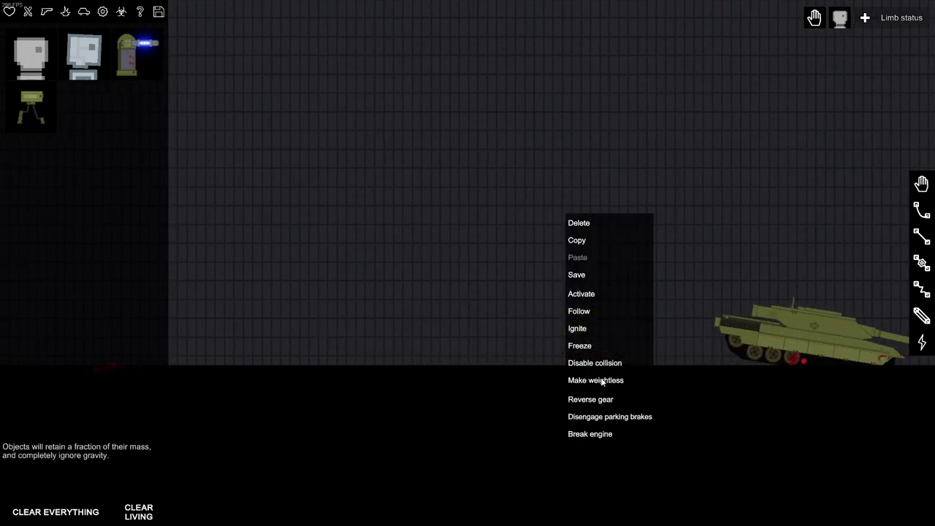
click(610, 416)
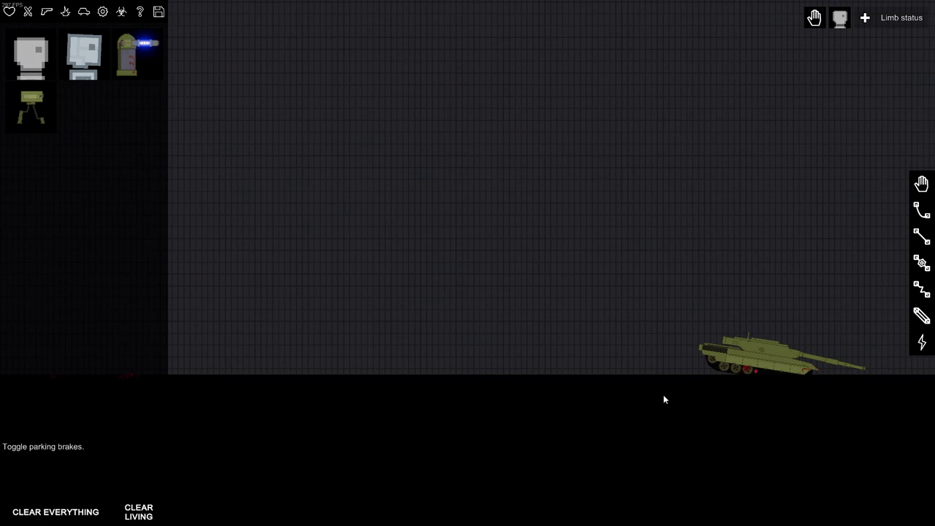
Toggle the tank's parking brakes again and switch its Break engine option so it drives
right_click(567, 215)
click(628, 416)
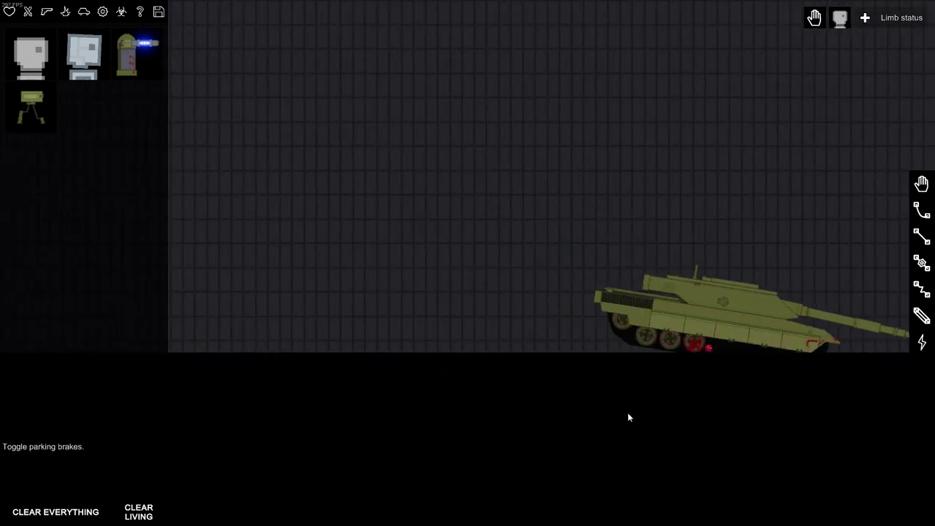
right_click(838, 215)
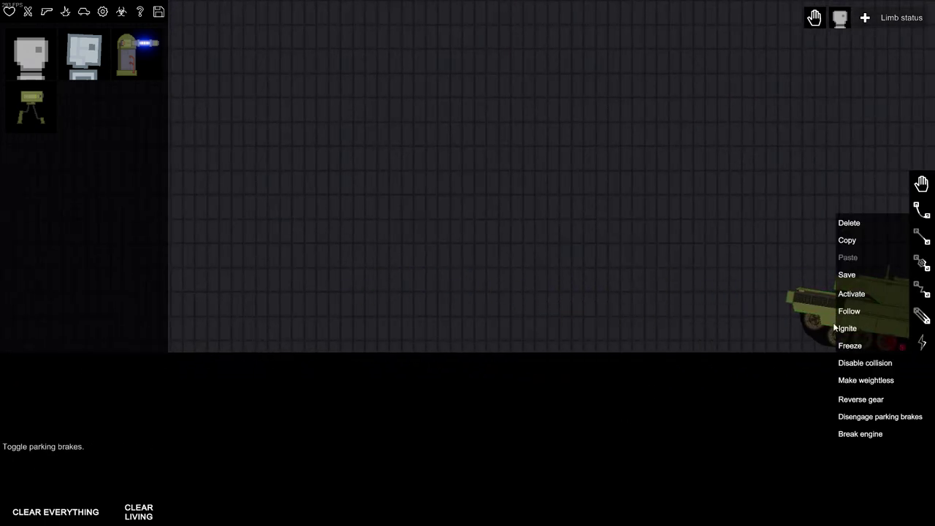
click(861, 434)
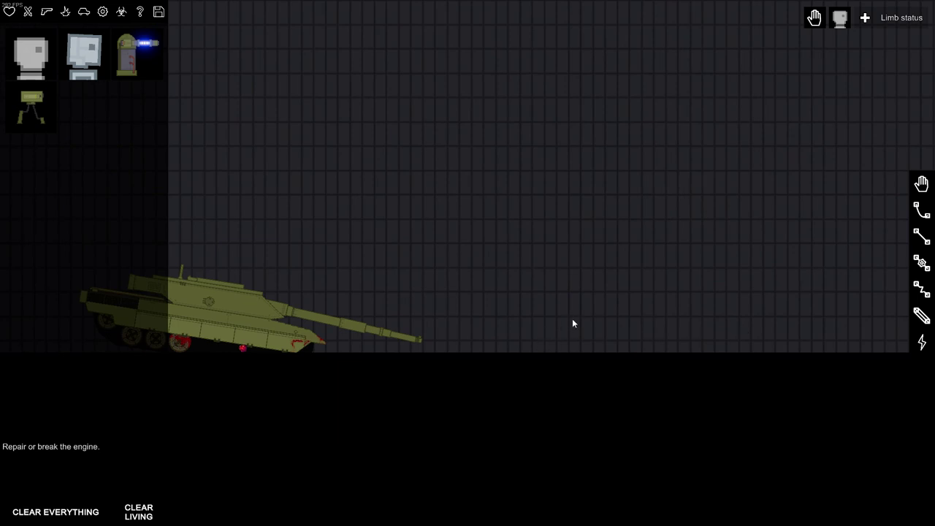
scroll(492, 358, up, 3)
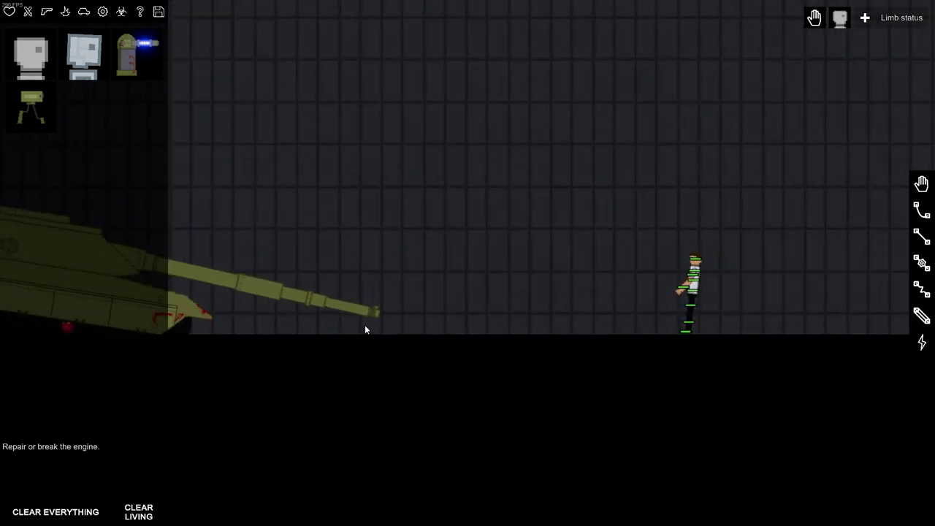
Aim the tank barrel at the human, slow time with G, and fire the cannon with F
drag(359, 316, 380, 260)
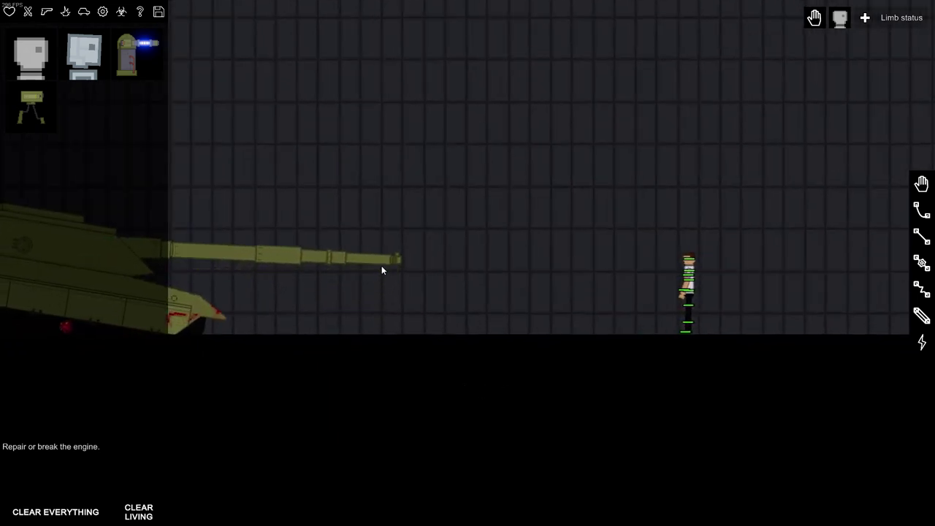
key(g)
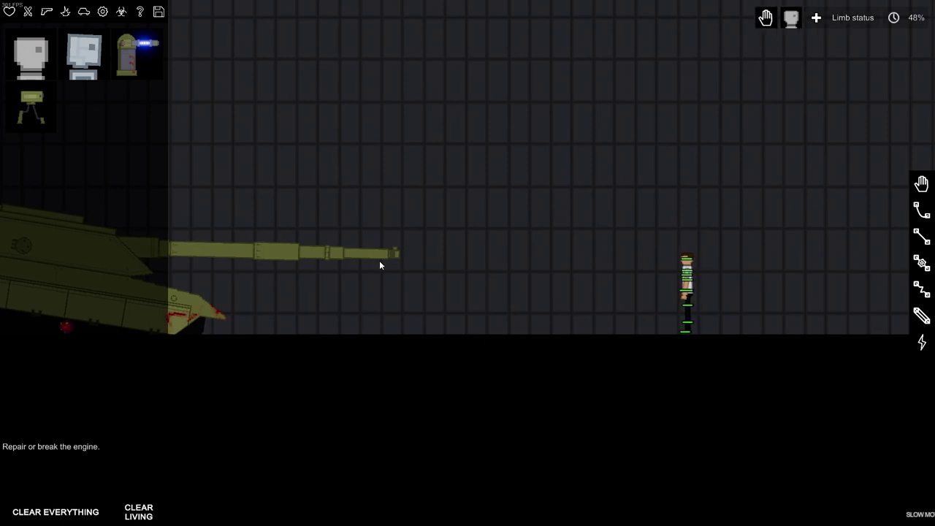
key(f)
scroll(407, 268, down, 2)
scroll(407, 268, down, 2)
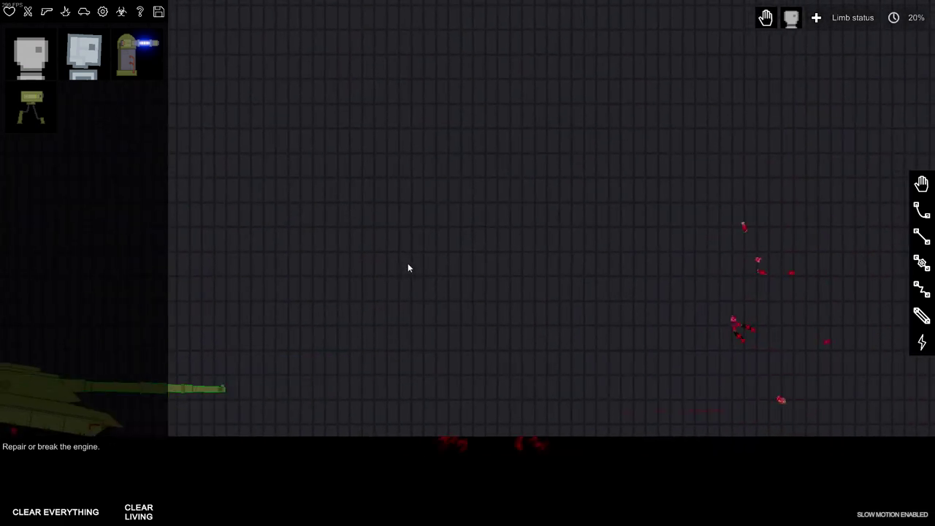
key(d)
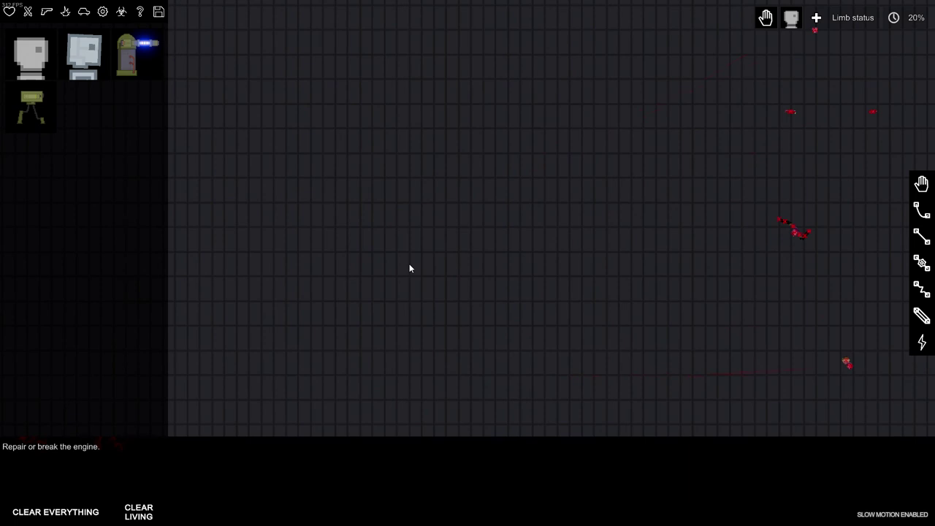